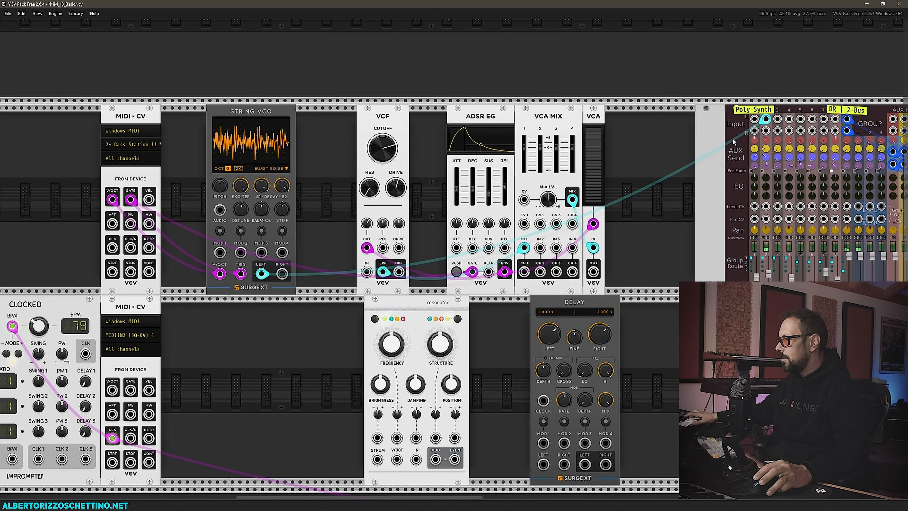
# Move the String VCO's left output cable from the mixer to the VCF input, and patch the VCA output into the Poly Synth mixer input.
pyautogui.moveTo(765, 120); pyautogui.dragTo(367, 273)
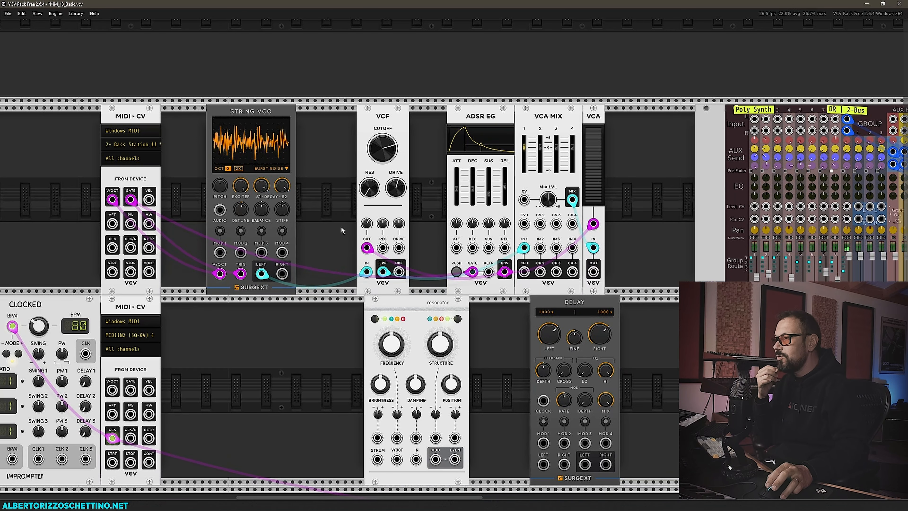
pyautogui.moveTo(341, 226); pyautogui.dragTo(284, 225)
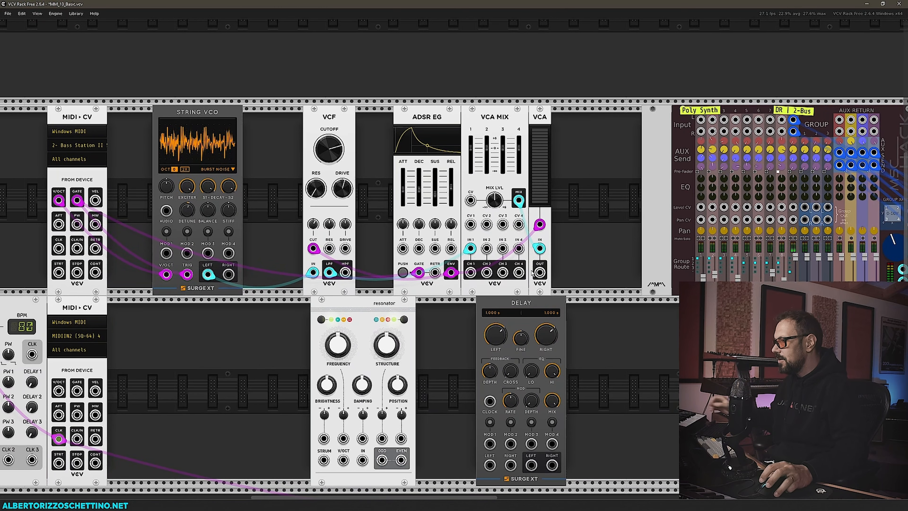
pyautogui.moveTo(540, 273); pyautogui.dragTo(712, 120)
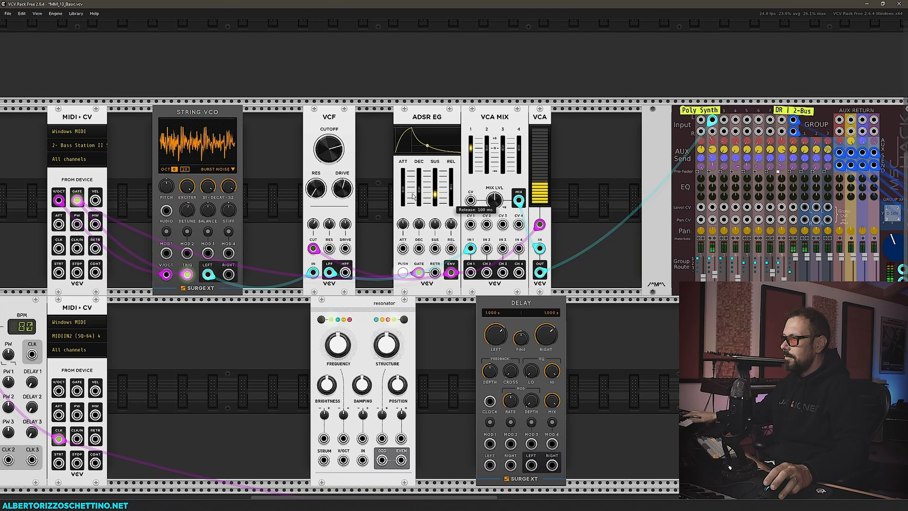
# Adjust the VCF's cutoff frequency and cutoff CV amount, and save the patch.
pyautogui.moveTo(379, 155); pyautogui.dragTo(520, 169)
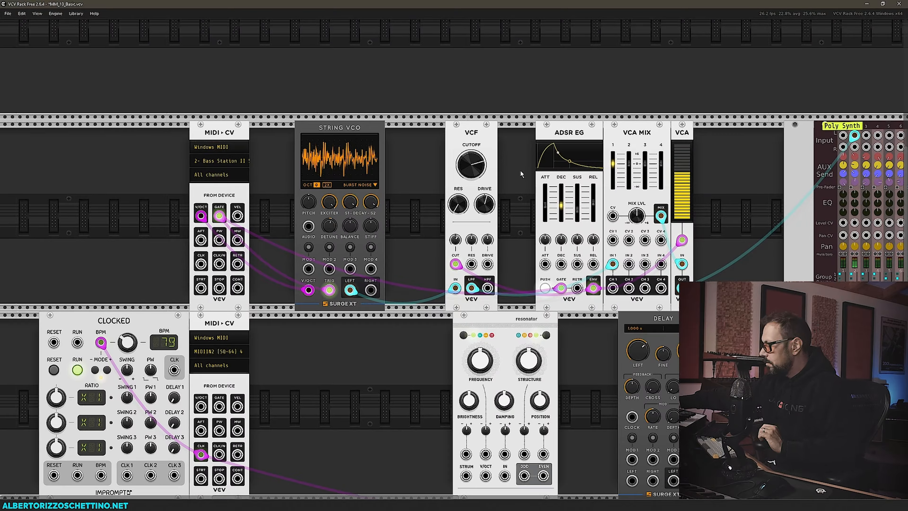
pyautogui.moveTo(468, 161)
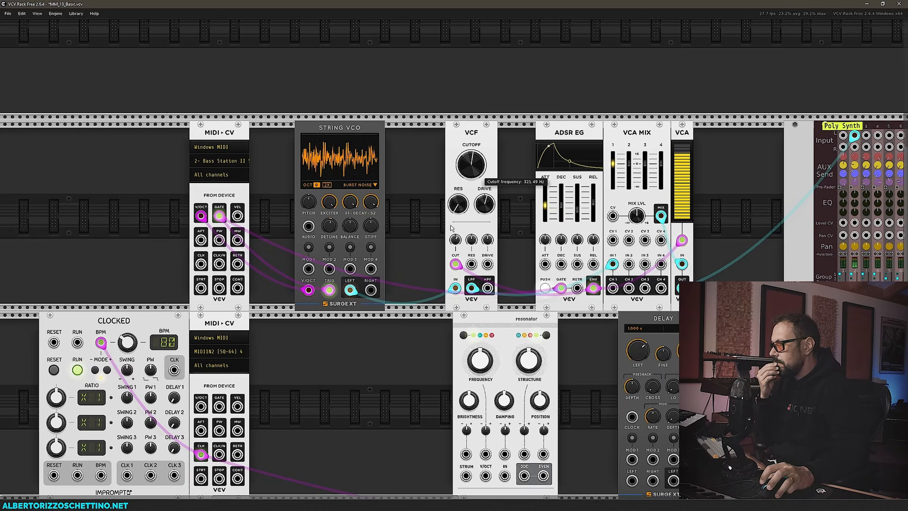
pyautogui.moveTo(453, 182); pyautogui.dragTo(452, 148)
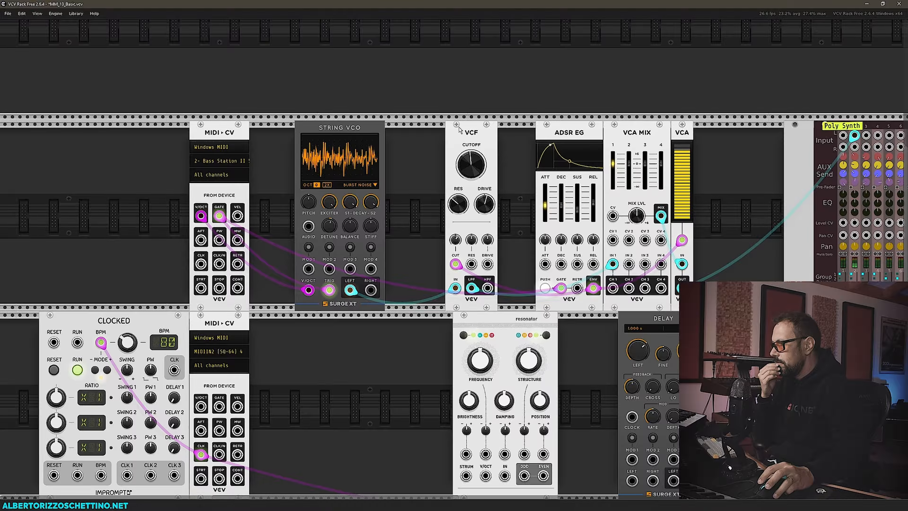
pyautogui.moveTo(483, 203); pyautogui.dragTo(461, 175)
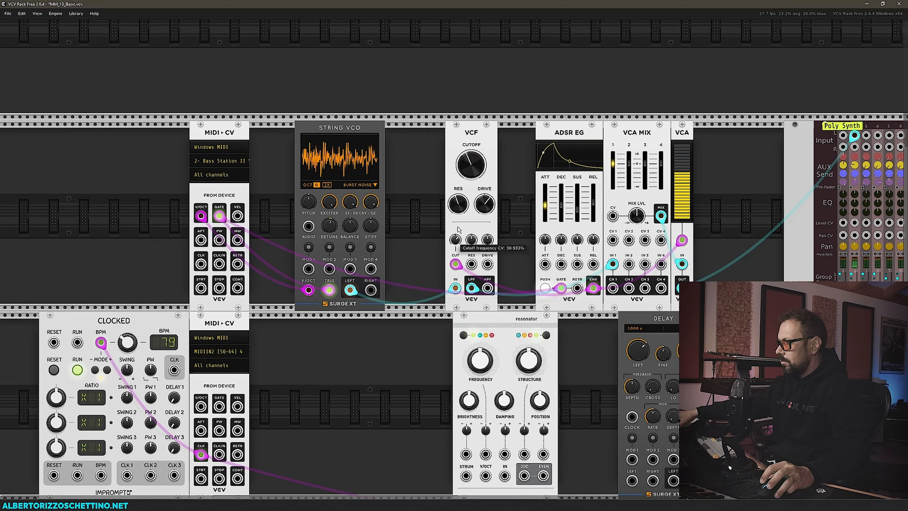
pyautogui.moveTo(461, 219); pyautogui.dragTo(462, 212)
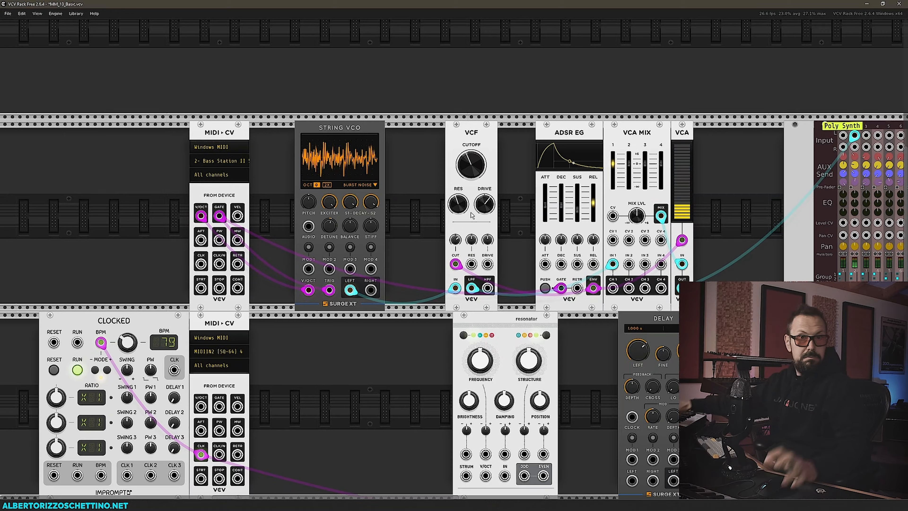
pyautogui.hotkey('ctrl', 's')
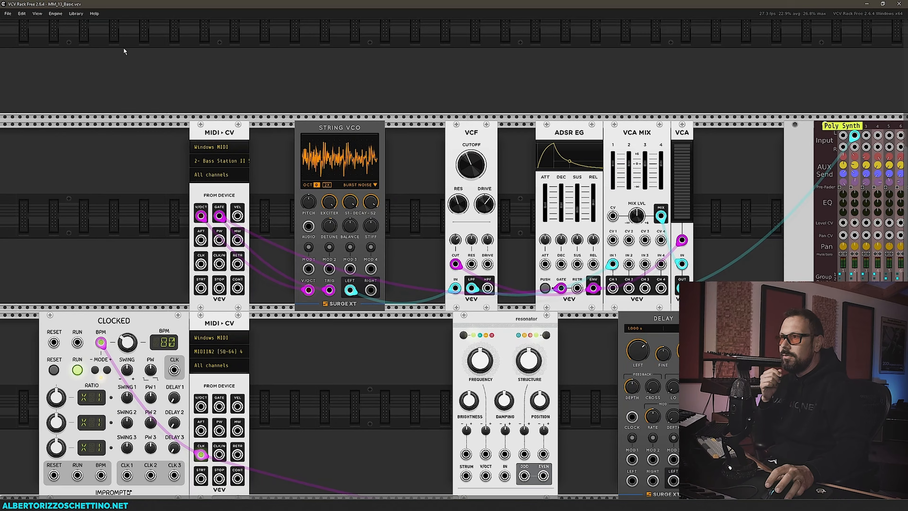
# Open the online VCV Library to browse its modules.
pyautogui.click(74, 14)
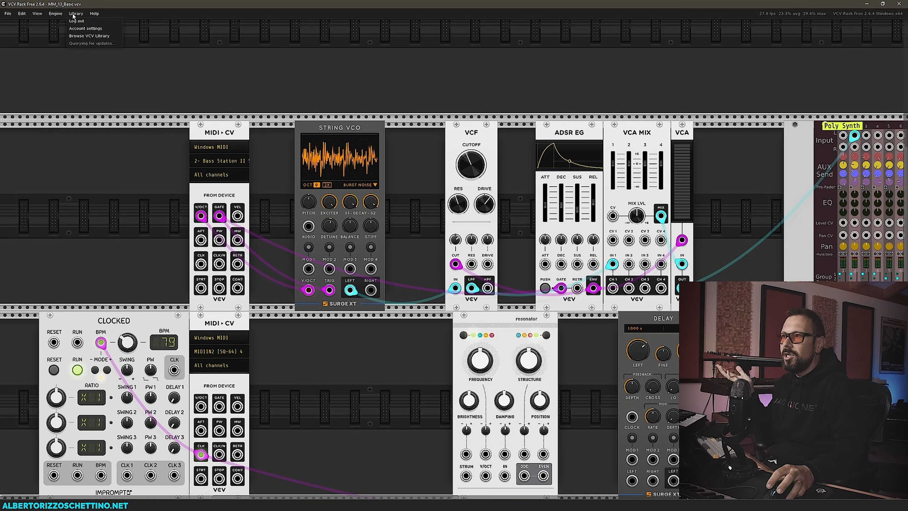
pyautogui.click(83, 37)
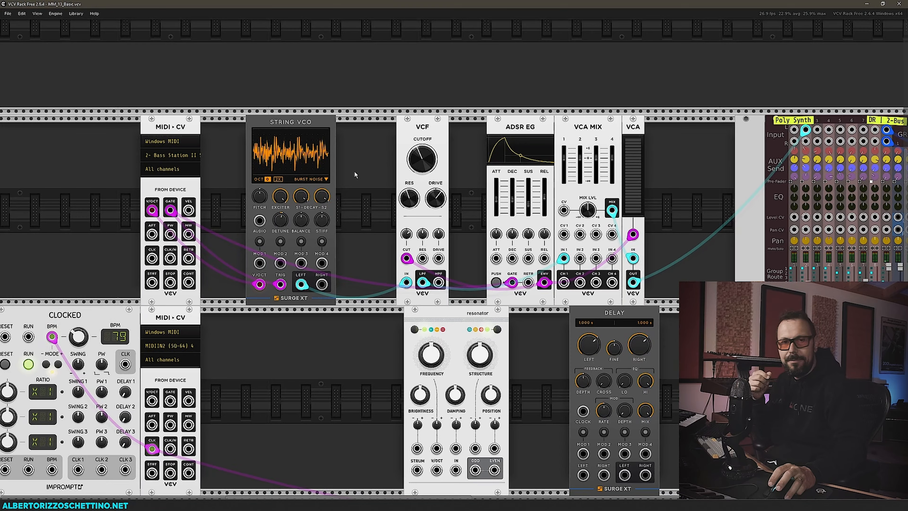
# Make room beside the String VCO and insert the Surge XT Filter module directly before the VCF.
pyautogui.moveTo(398, 145); pyautogui.dragTo(435, 145)
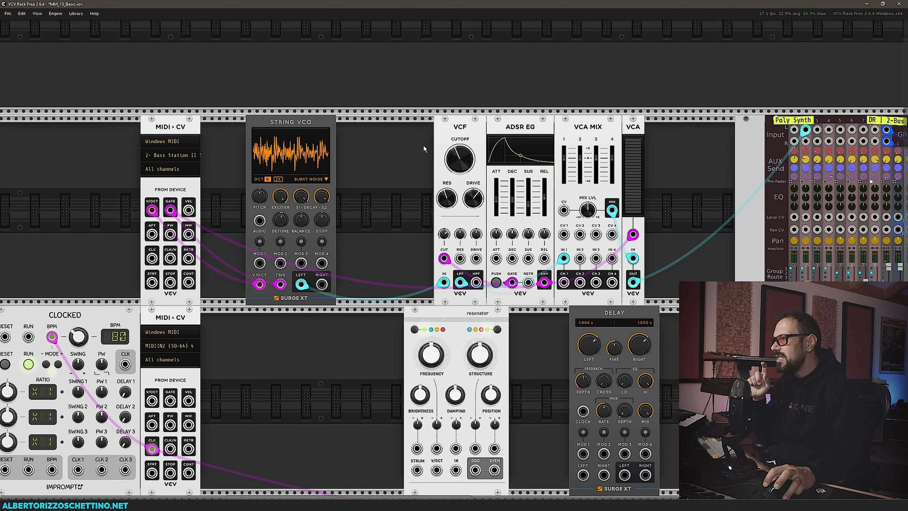
pyautogui.rightClick(392, 152)
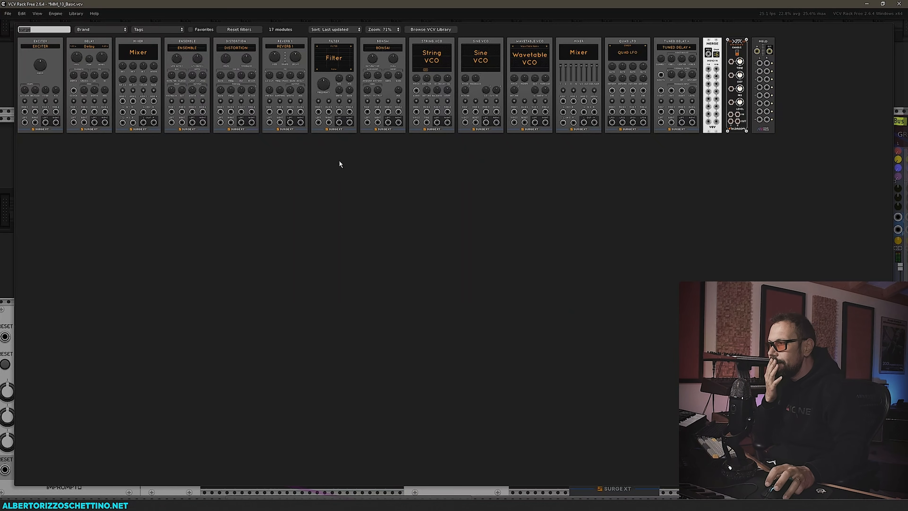
pyautogui.click(331, 58)
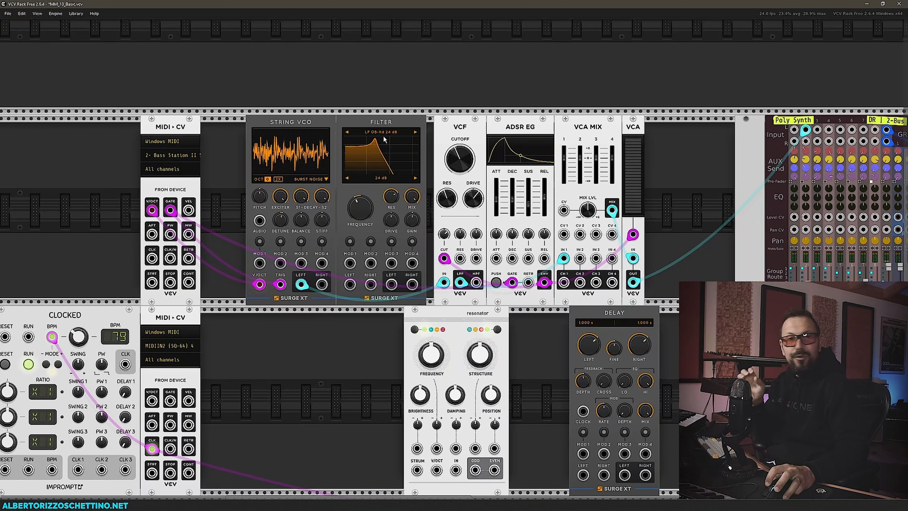
pyautogui.moveTo(384, 140); pyautogui.dragTo(389, 130)
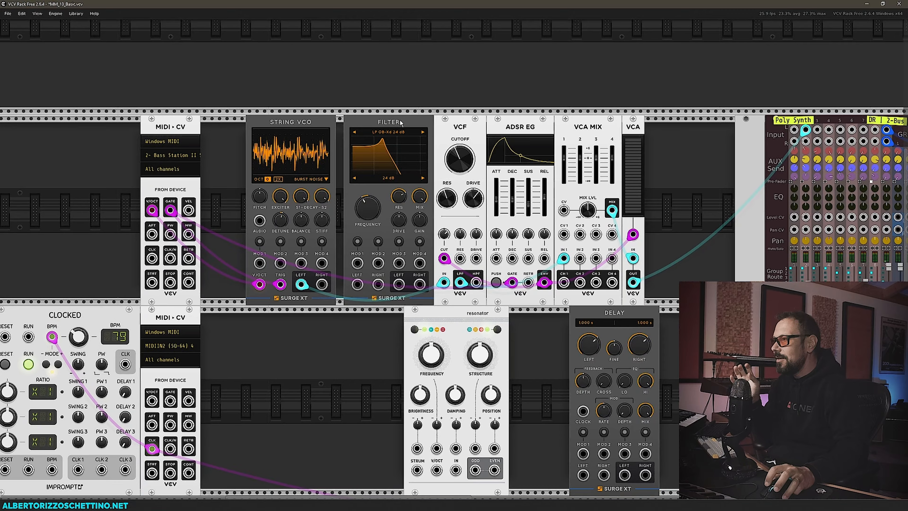
# Shift the VCF, ADSR EG, VCA MIX and VCA modules away from the Filter, and patch the String VCO's stereo outputs into the Filter's inputs.
pyautogui.moveTo(486, 103); pyautogui.dragTo(638, 166)
pyautogui.moveTo(601, 131); pyautogui.dragTo(631, 127)
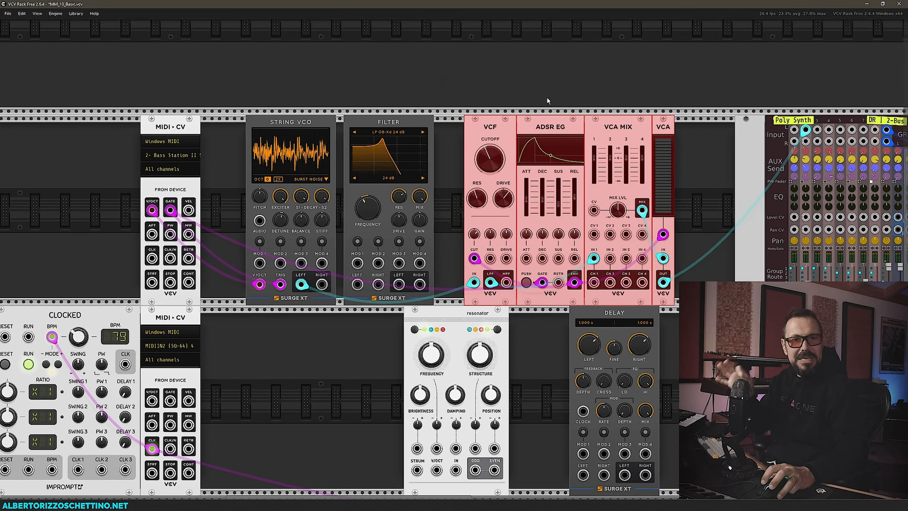
pyautogui.click(451, 86)
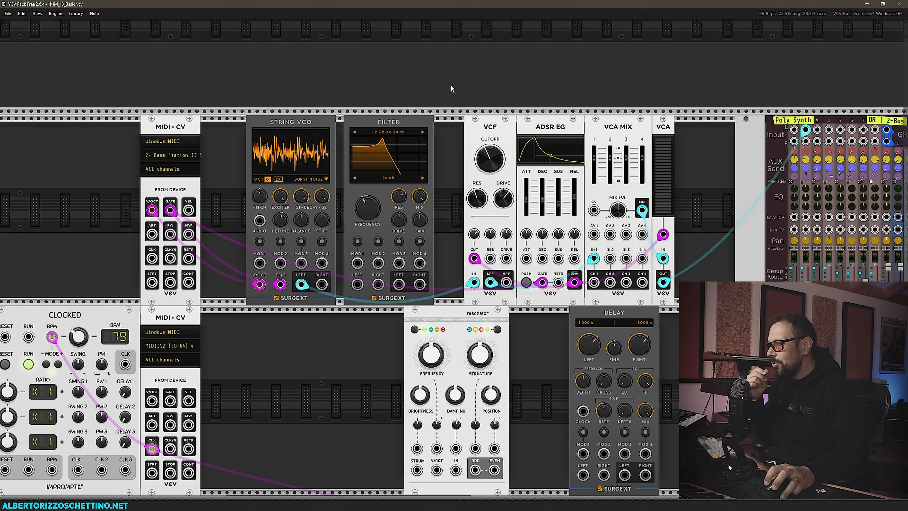
pyautogui.moveTo(474, 283); pyautogui.dragTo(378, 284)
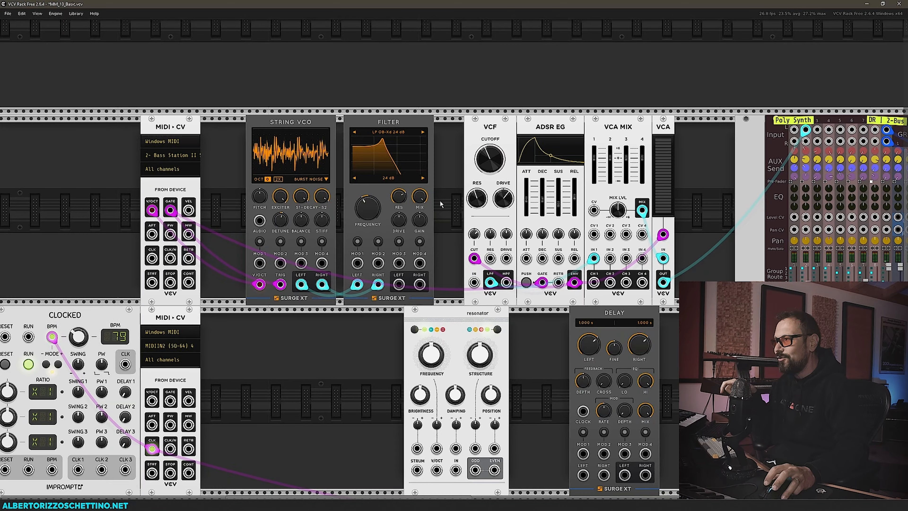
# Shift the VCF-to-VCA module group further along the row and insert the Surge XT Mixer between the Filter and the VCF.
pyautogui.moveTo(451, 125); pyautogui.dragTo(676, 179)
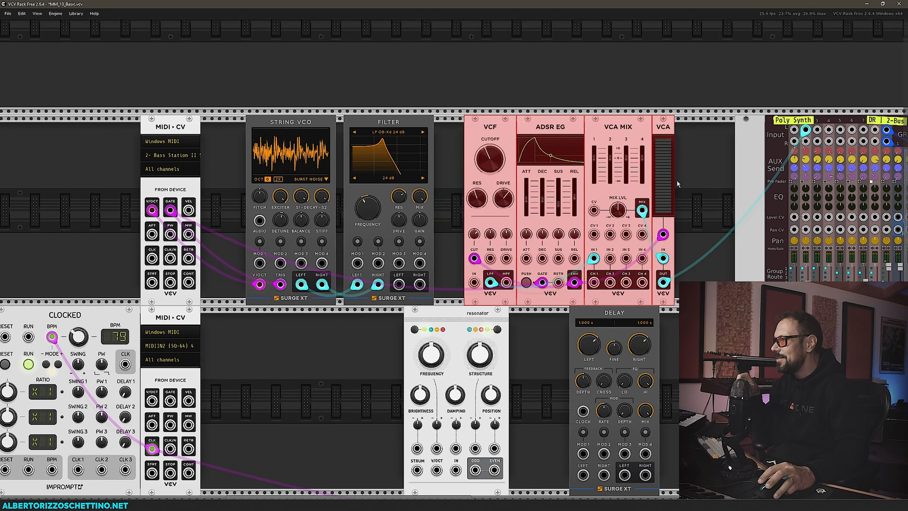
pyautogui.moveTo(630, 130); pyautogui.dragTo(683, 131)
pyautogui.click(474, 164)
pyautogui.rightClick(473, 165)
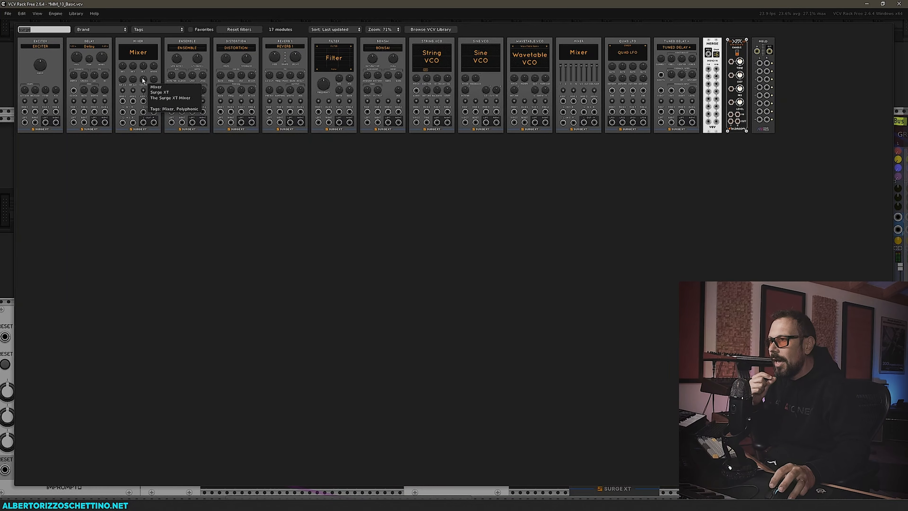
pyautogui.moveTo(142, 78); pyautogui.dragTo(470, 152)
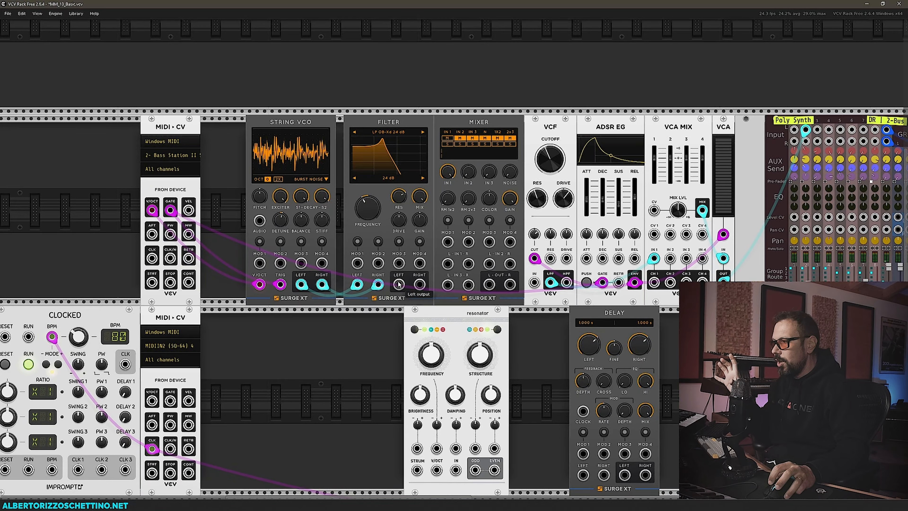
# Patch the Filter's left and right outputs into the Surge XT Mixer's IN 1 inputs, and delete the VCF module.
pyautogui.moveTo(399, 284); pyautogui.dragTo(468, 266)
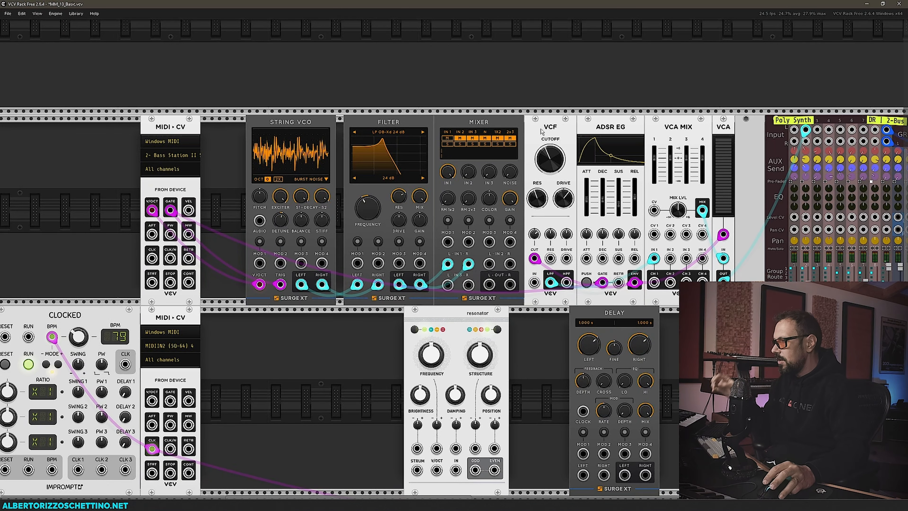
pyautogui.press('Delete')
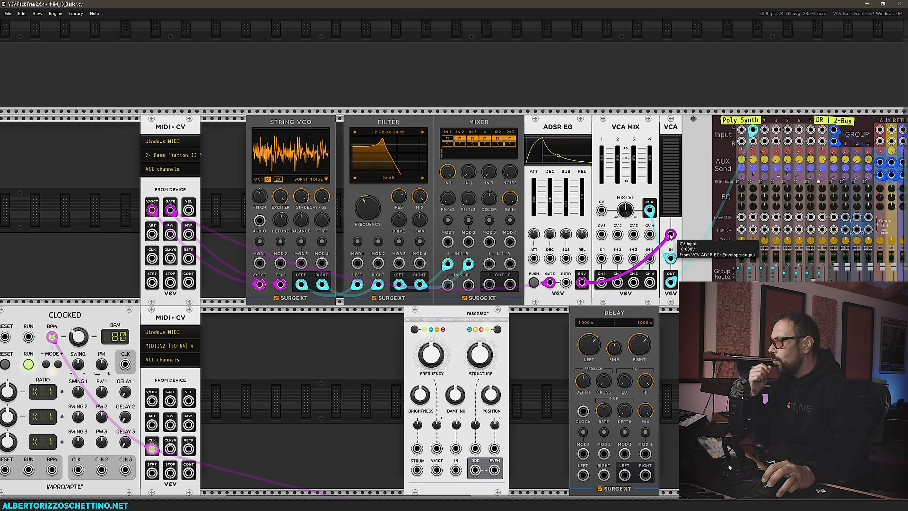
# Move the ADSR envelope cable from the VCA's CV input to the Filter's MOD 1 input, and set MOD 1 to modulate the Filter's frequency.
pyautogui.moveTo(671, 235); pyautogui.dragTo(357, 263)
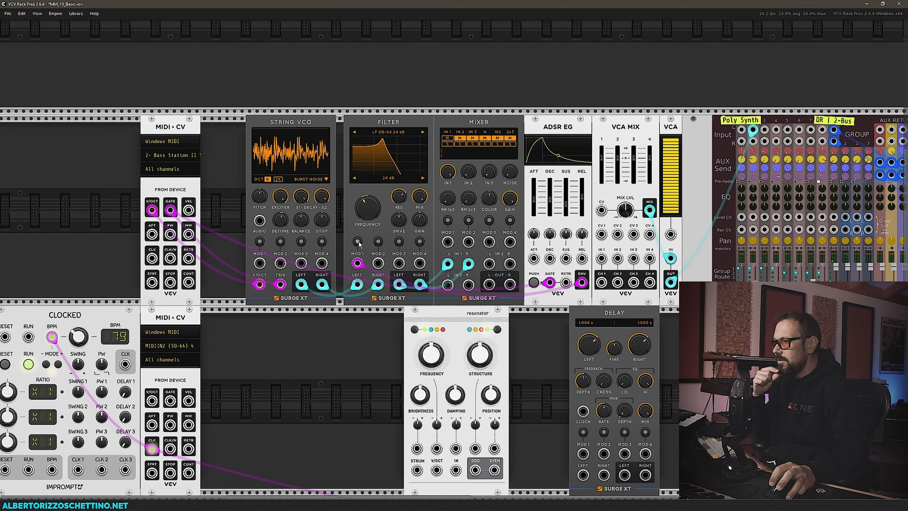
pyautogui.click(358, 242)
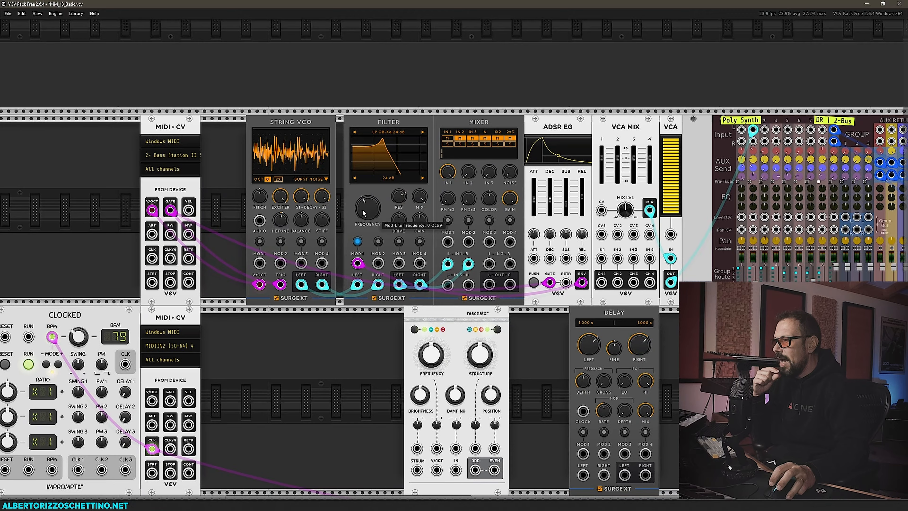
pyautogui.click(357, 242)
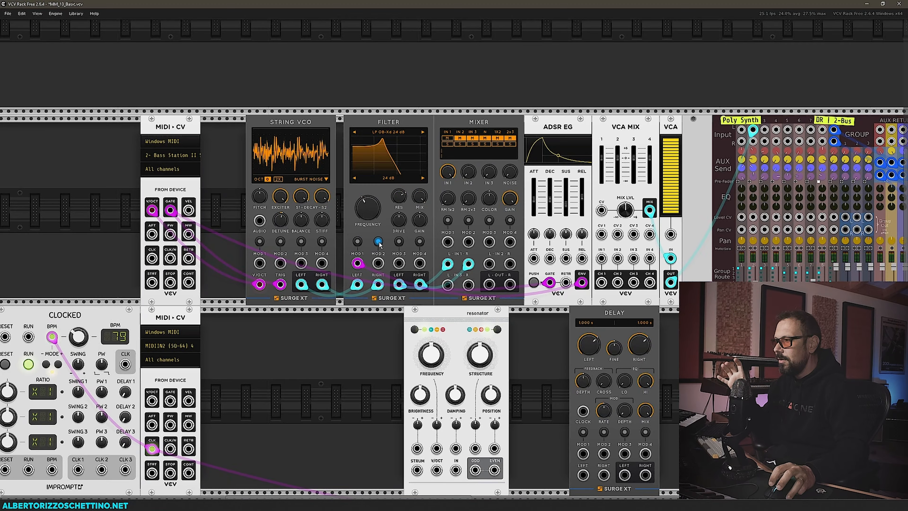
pyautogui.click(357, 242)
pyautogui.moveTo(364, 214); pyautogui.dragTo(366, 205)
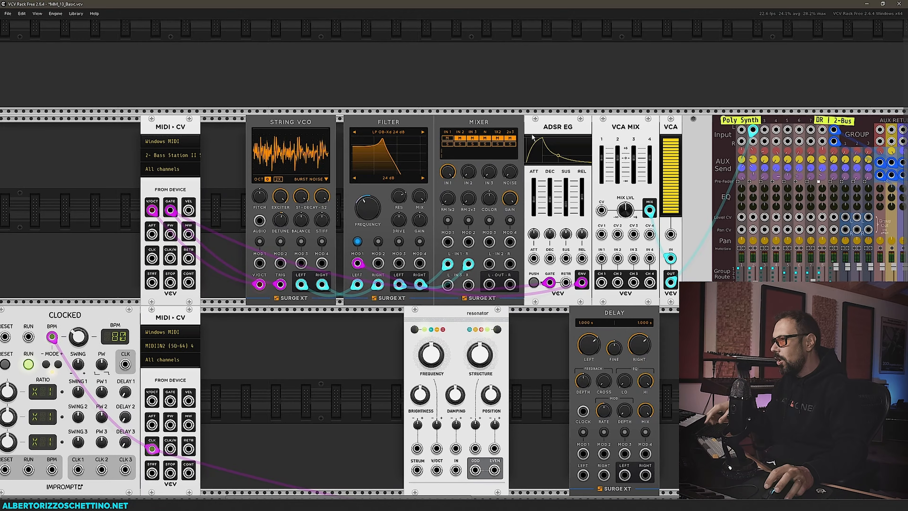
# Open the online VCV Library in the browser and search it for "surge vca".
pyautogui.click(75, 14)
pyautogui.click(91, 39)
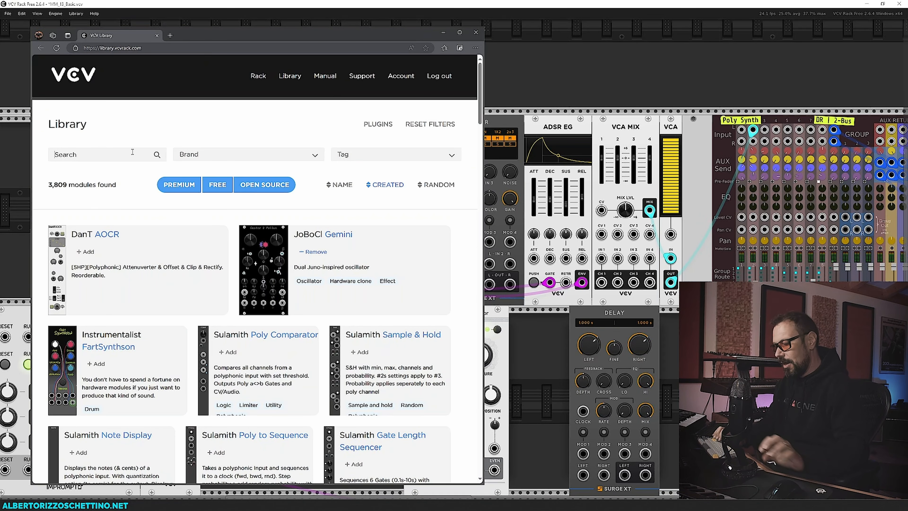
pyautogui.write('surge vca')
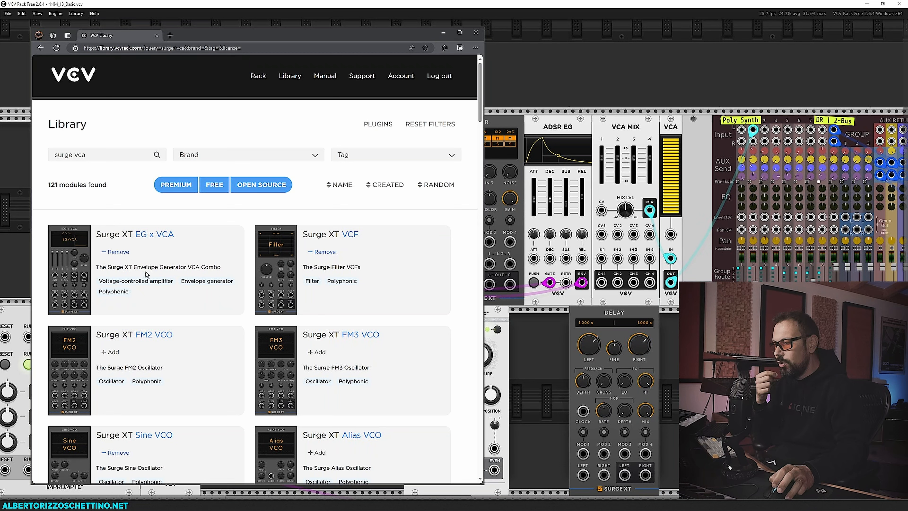
# Search the library for "surge adsr", look through the matching modules, and return to the rack.
pyautogui.press('BackSpace')
pyautogui.press('BackSpace')
pyautogui.press('BackSpace')
pyautogui.write('adsr')
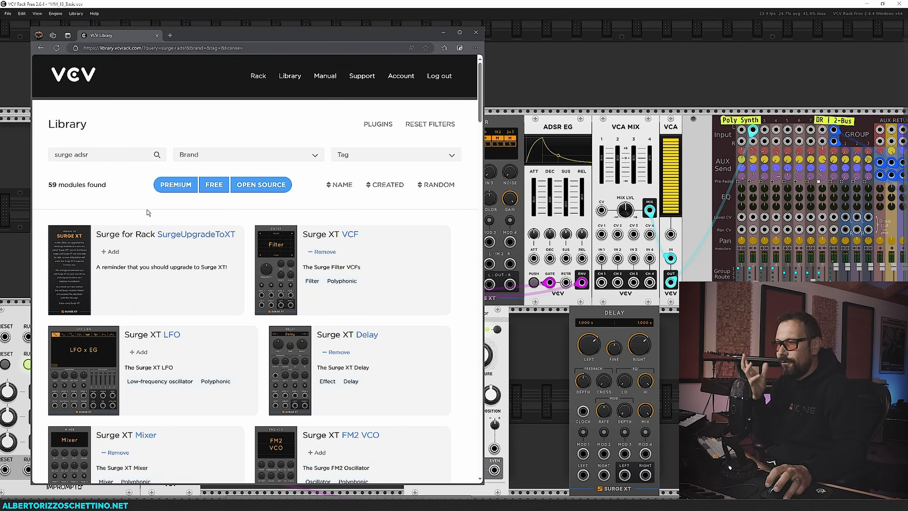
pyautogui.scroll(-3, 156, 266)
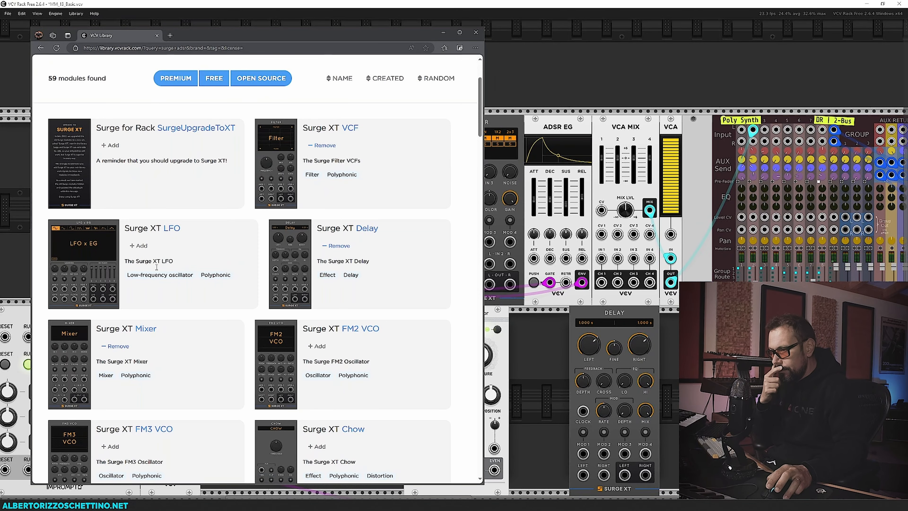
pyautogui.scroll(3, 156, 269)
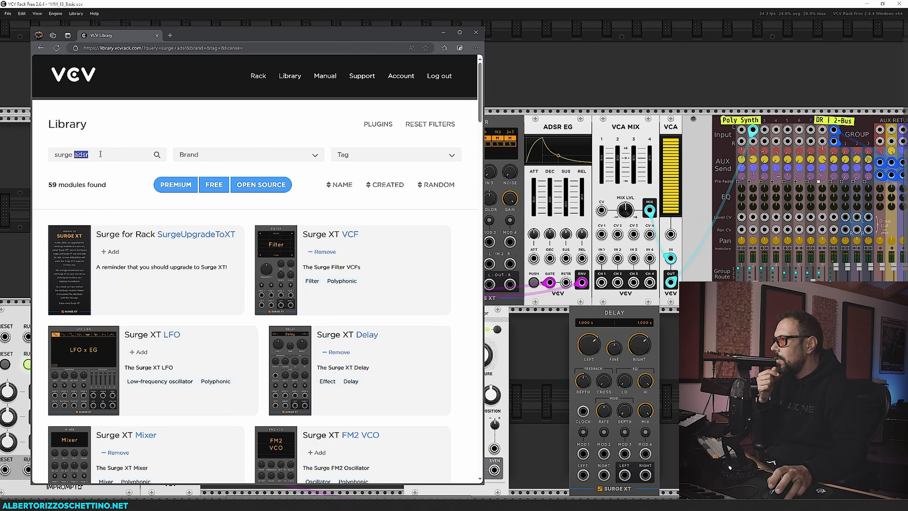
pyautogui.click(445, 34)
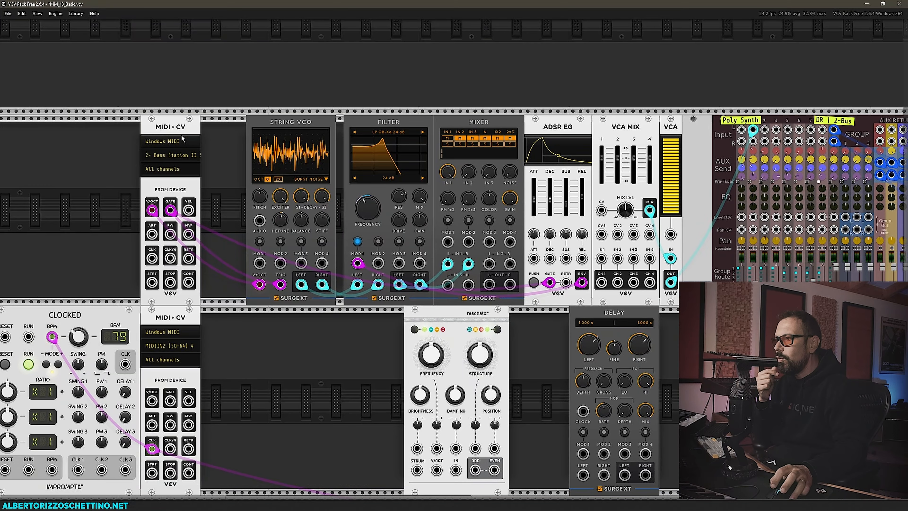
# Search the module browser for "surge" and check the VCV library for available updates.
pyautogui.rightClick(119, 148)
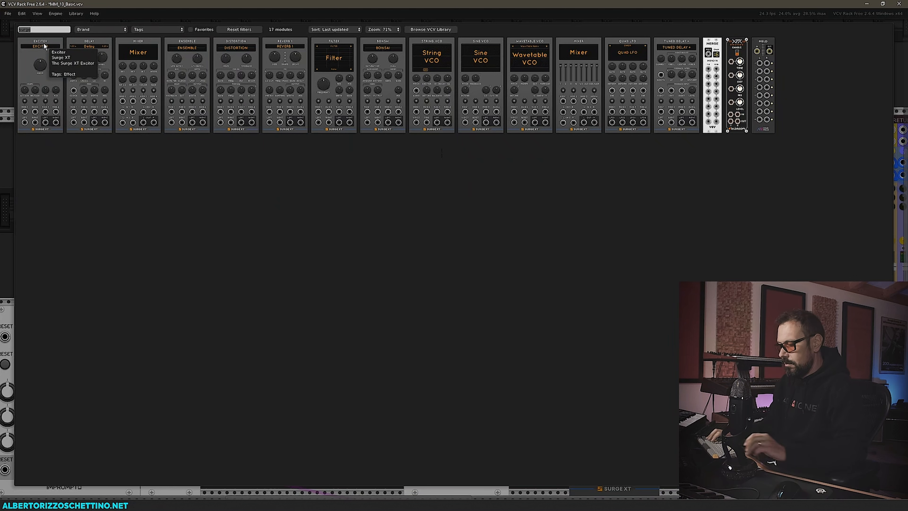
pyautogui.write('surge')
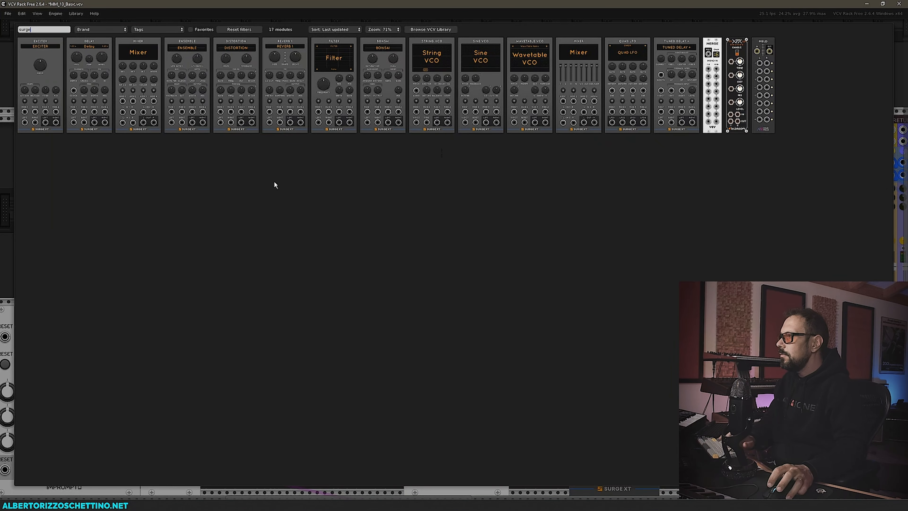
pyautogui.click(76, 14)
pyautogui.click(76, 13)
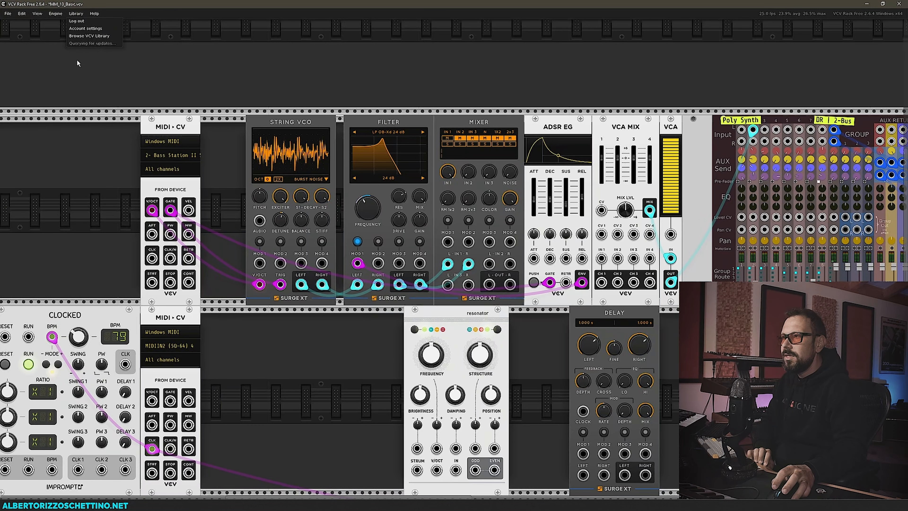
pyautogui.click(94, 151)
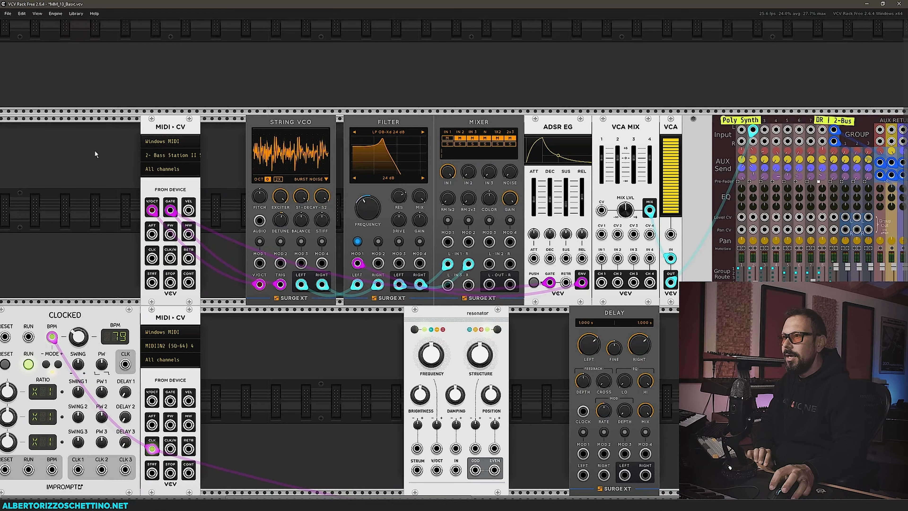
# Search the module browser for "surge" again, add the Surge XT EG x VCA module, and park it in the empty row above the ADSR EG.
pyautogui.rightClick(95, 151)
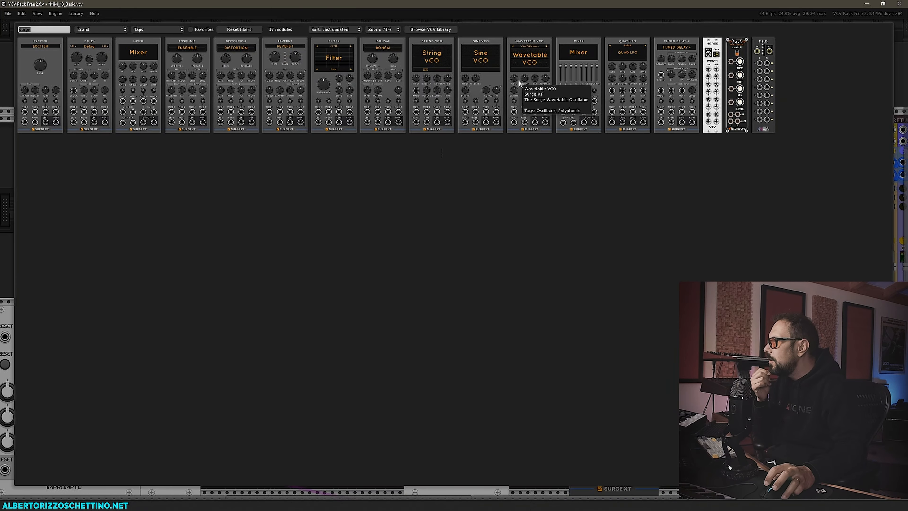
pyautogui.press('BackSpace')
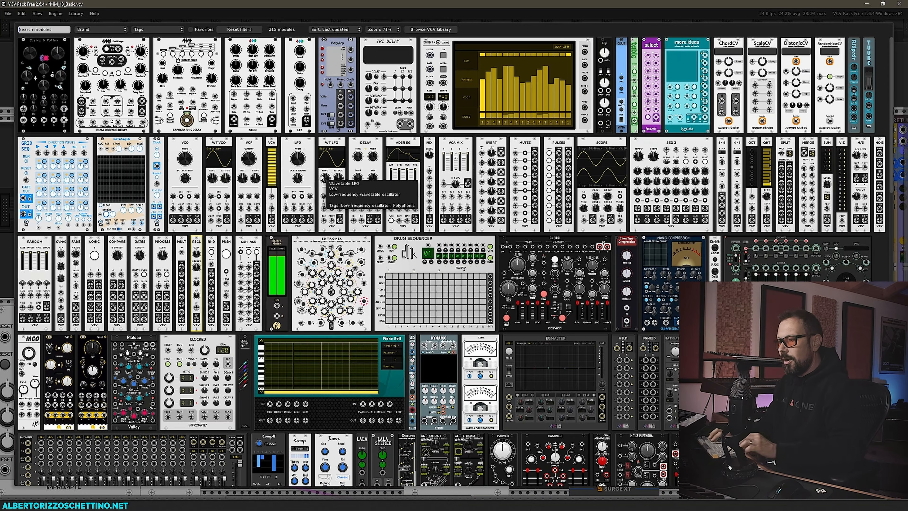
pyautogui.write('surge')
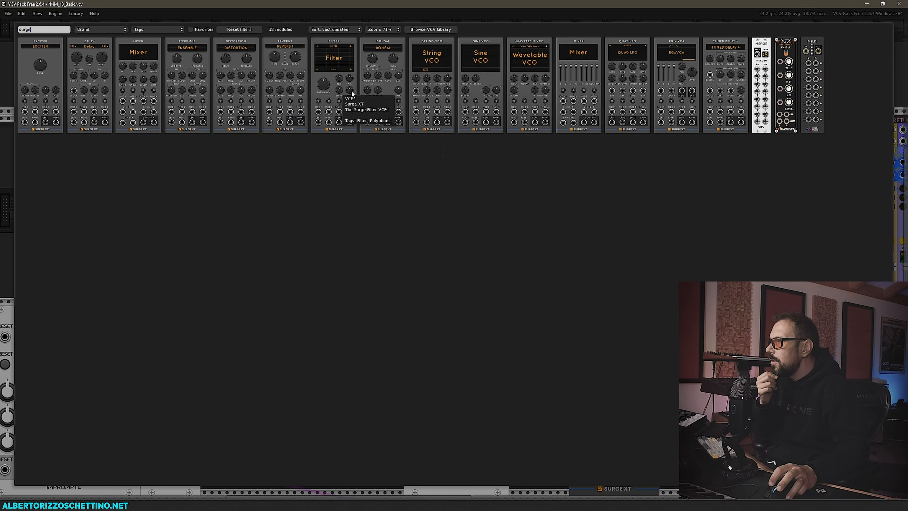
pyautogui.moveTo(657, 97); pyautogui.dragTo(538, 140)
pyautogui.moveTo(518, 80); pyautogui.dragTo(469, 78)
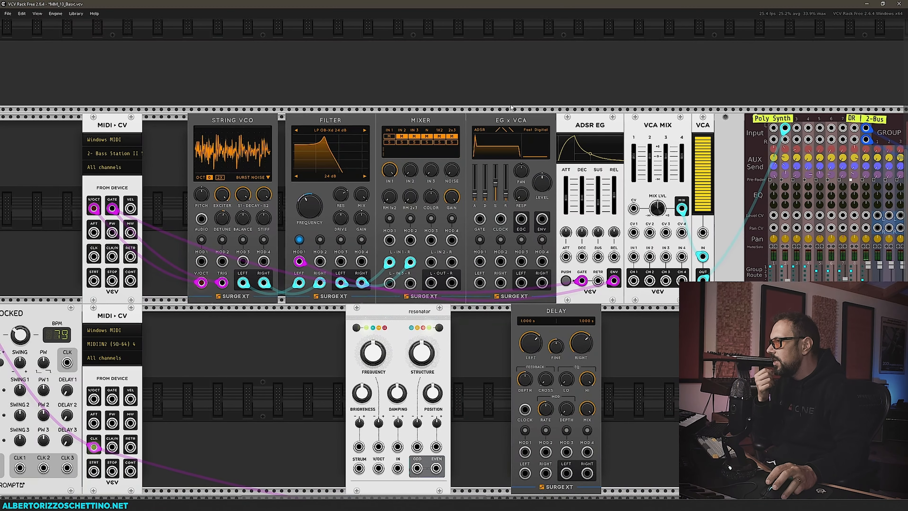
pyautogui.moveTo(503, 147); pyautogui.dragTo(500, 65)
pyautogui.moveTo(379, 103); pyautogui.dragTo(411, 118)
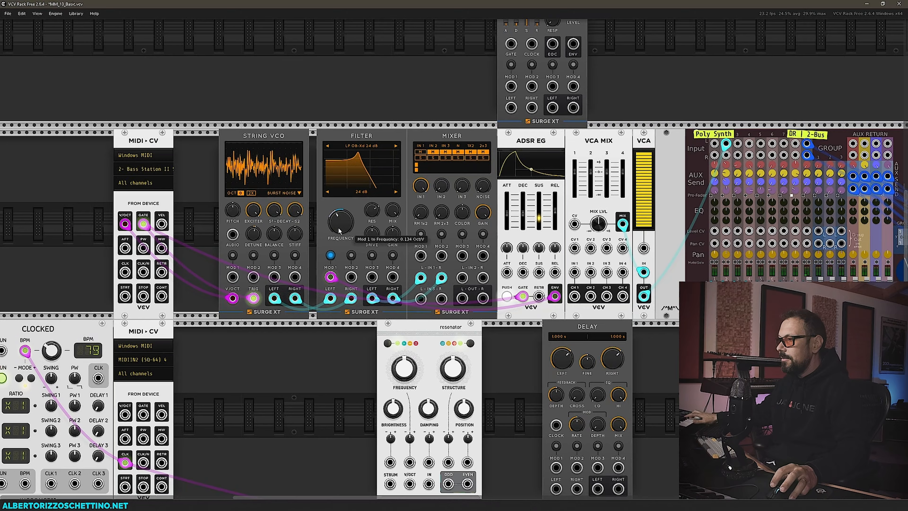
# Set the Filter's MOD 1 depth to about 0.056 Oct/V on frequency and about -15.6% on resonance, and leave modulation editing.
pyautogui.moveTo(338, 227); pyautogui.dragTo(342, 238)
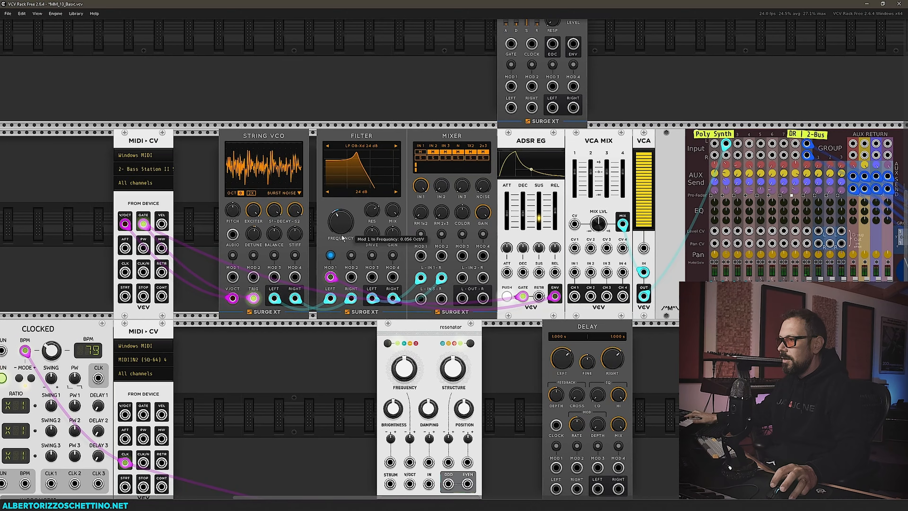
pyautogui.moveTo(371, 210); pyautogui.dragTo(371, 244)
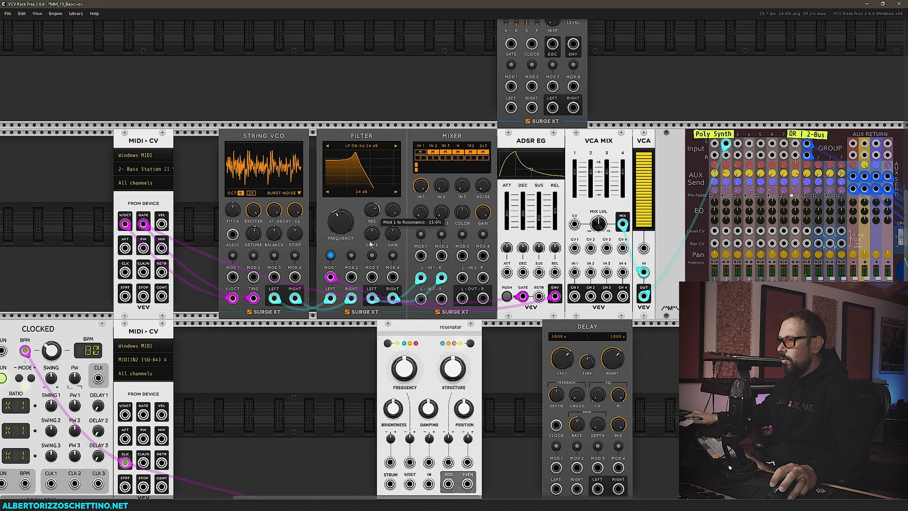
pyautogui.click(330, 255)
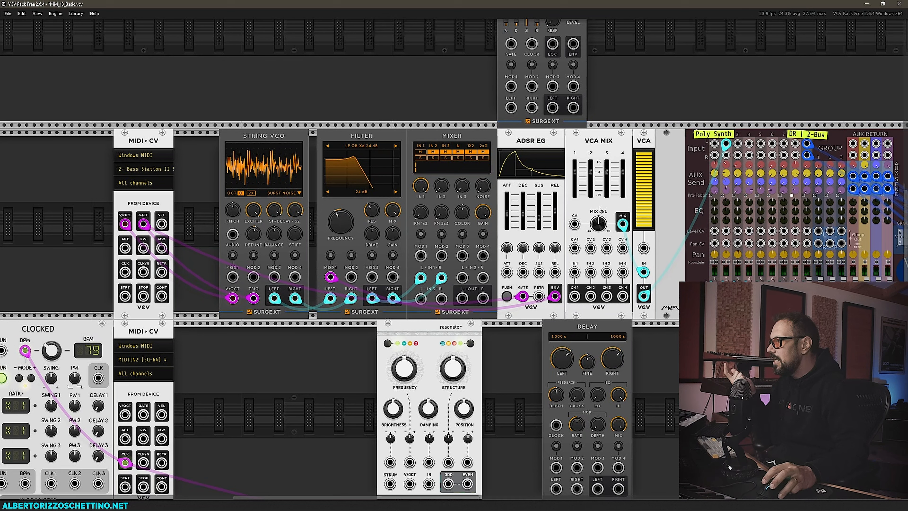
# Remove the VCA's input and output cables, and patch the Surge XT Mixer's left and right outputs into the Poly Synth channel inputs.
pyautogui.moveTo(724, 144); pyautogui.dragTo(673, 237)
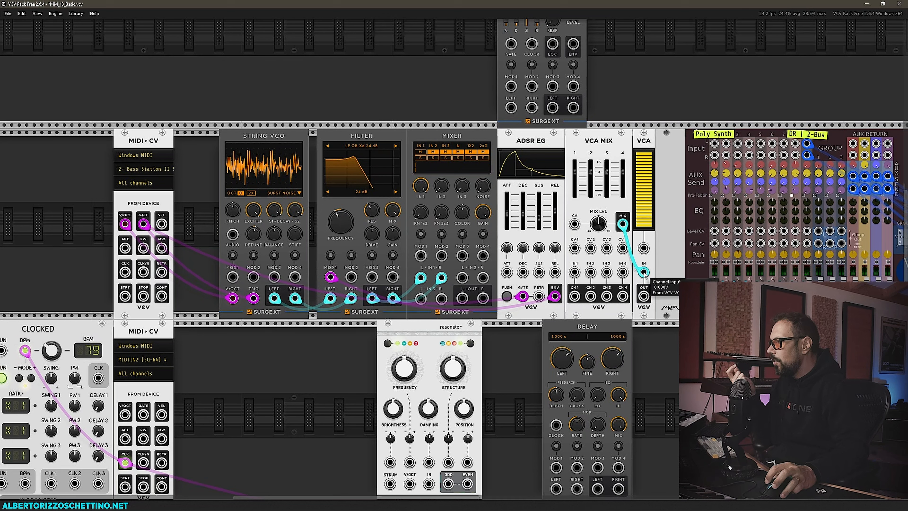
pyautogui.moveTo(643, 273); pyautogui.dragTo(633, 236)
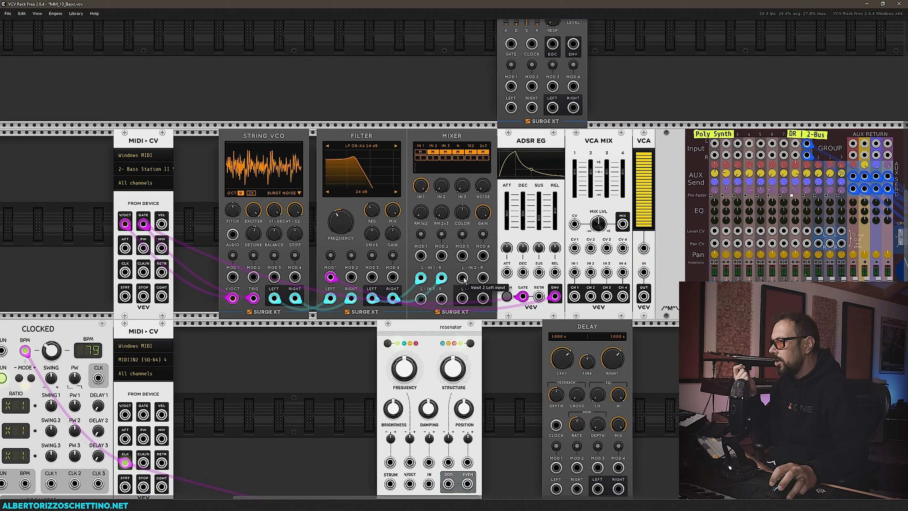
pyautogui.moveTo(460, 297); pyautogui.dragTo(482, 299)
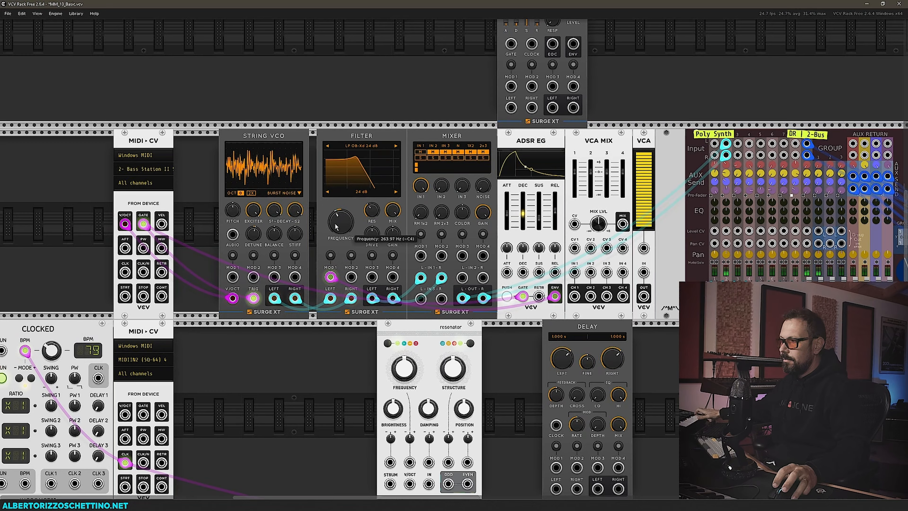
# Adjust the Filter's cutoff frequency and set its resonance to about 41.5%.
pyautogui.moveTo(340, 223); pyautogui.dragTo(345, 179)
pyautogui.rightClick(344, 180)
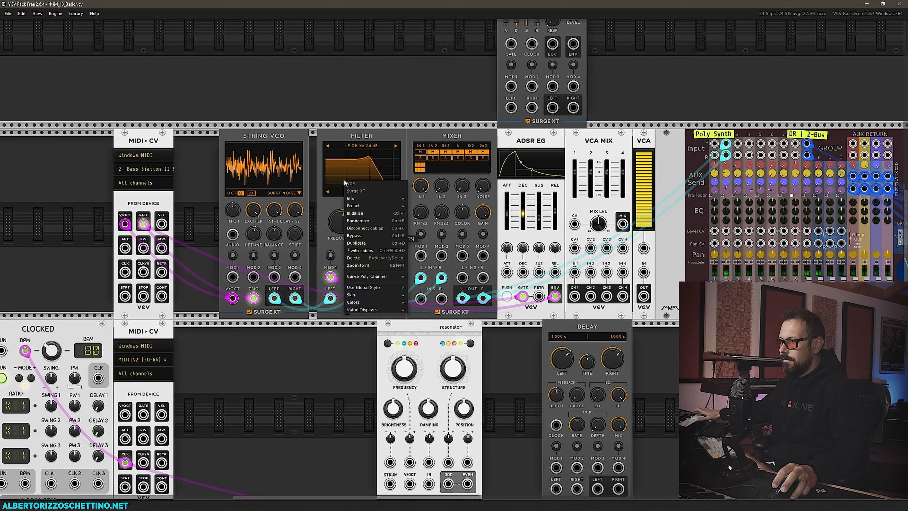
pyautogui.click(324, 207)
pyautogui.moveTo(339, 220); pyautogui.dragTo(369, 206)
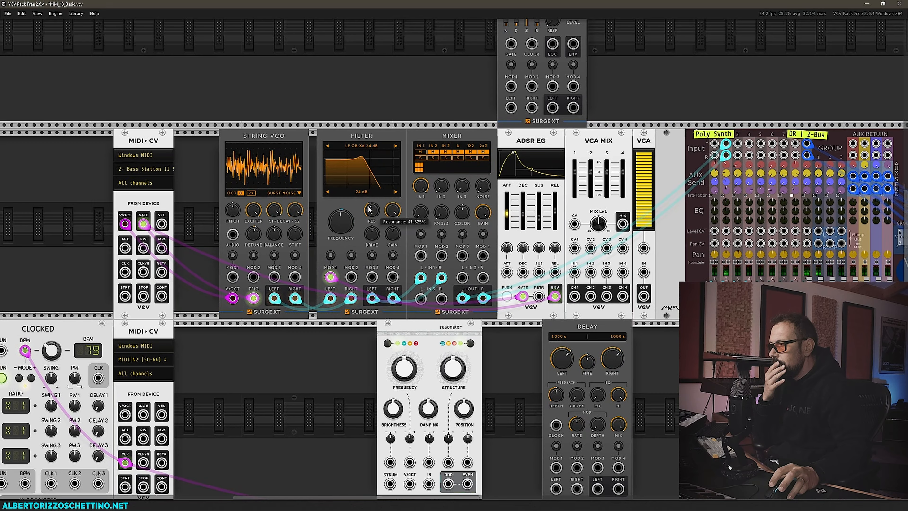
# Adjust the Filter's MOD 1 depth on frequency, and shorten the ADSR EG's attack and decay.
pyautogui.click(330, 255)
pyautogui.moveTo(336, 225); pyautogui.dragTo(339, 215)
pyautogui.moveTo(506, 214); pyautogui.dragTo(524, 247)
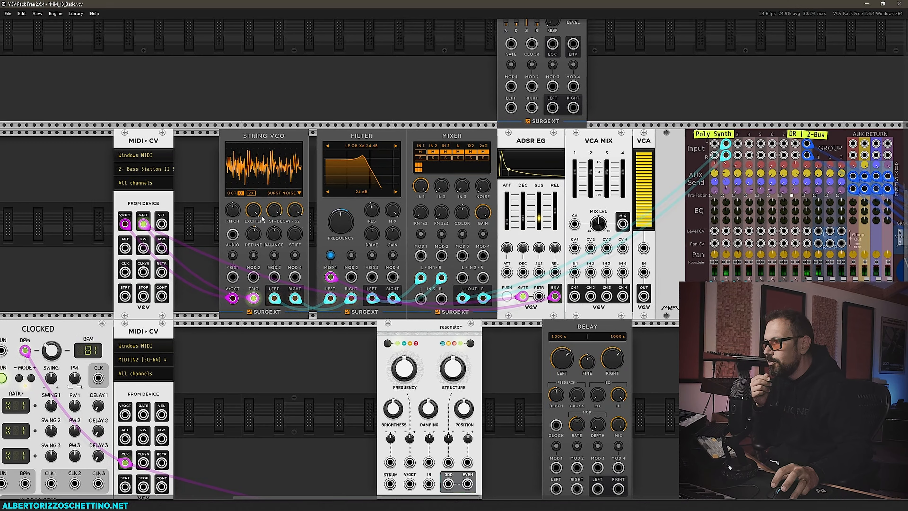
# Lower the String VCO's decay for string 1 and string 2.
pyautogui.moveTo(253, 210)
pyautogui.mouseDown()
pyautogui.moveTo(255, 442)
pyautogui.moveTo(254, 211)
pyautogui.mouseUp()
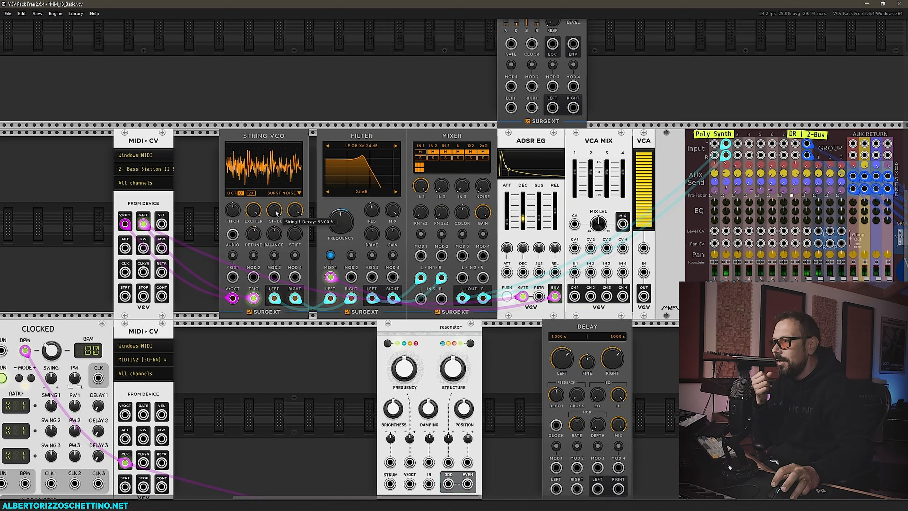
pyautogui.moveTo(276, 213); pyautogui.dragTo(286, 416)
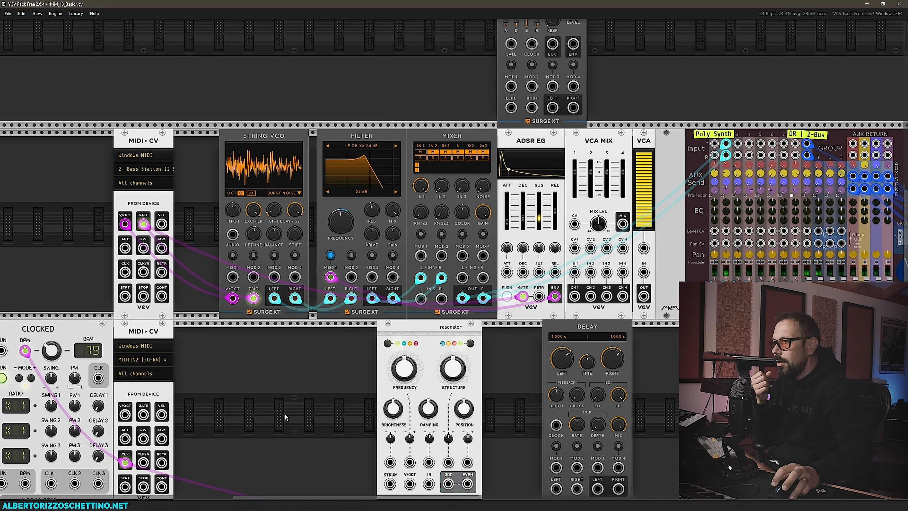
pyautogui.moveTo(292, 384); pyautogui.dragTo(293, 451)
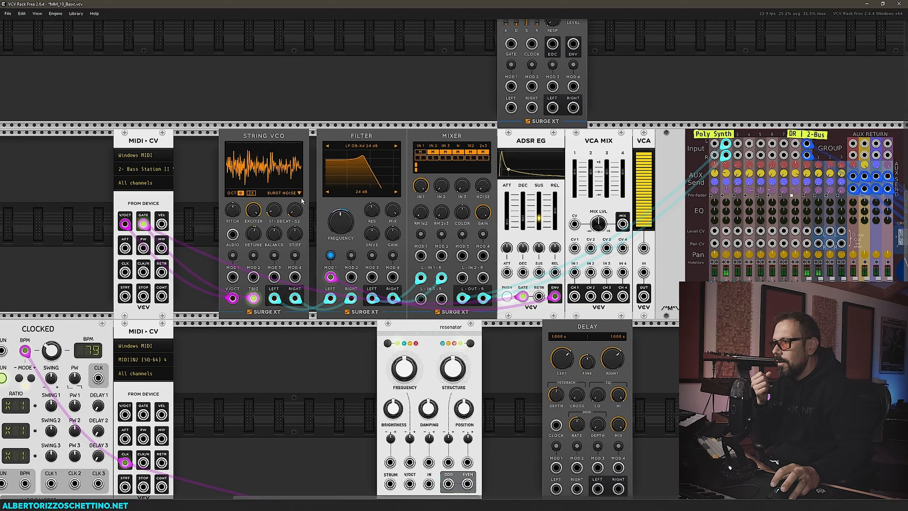
# Try Constant Ramp as the String VCO's exciter, and set the exciter to Burst Pink Noise.
pyautogui.click(300, 193)
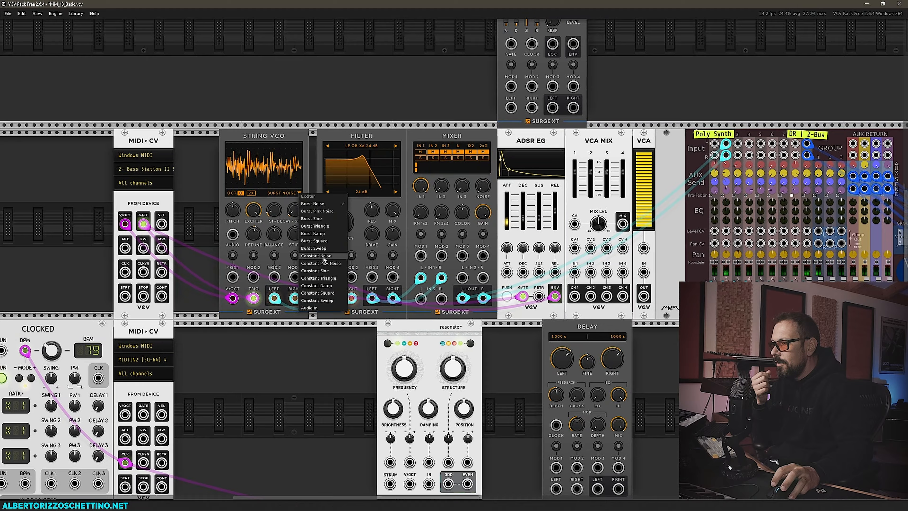
pyautogui.click(316, 285)
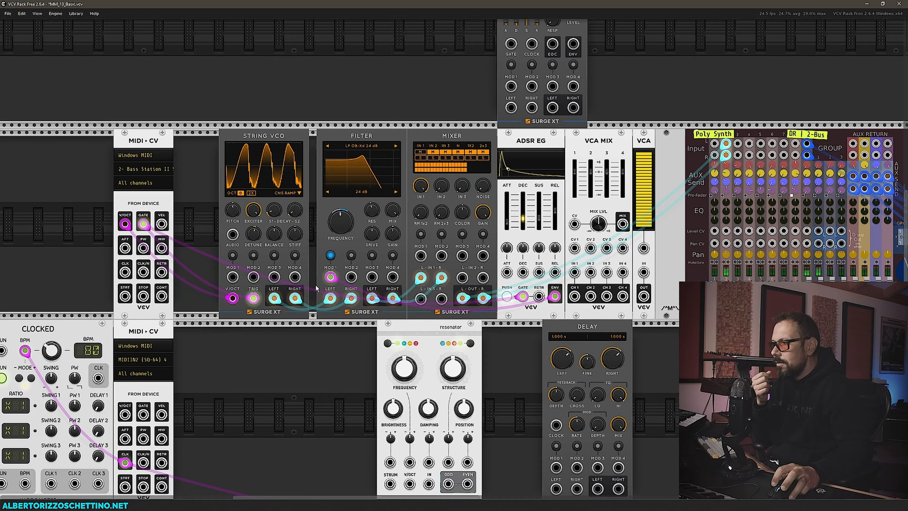
pyautogui.click(299, 193)
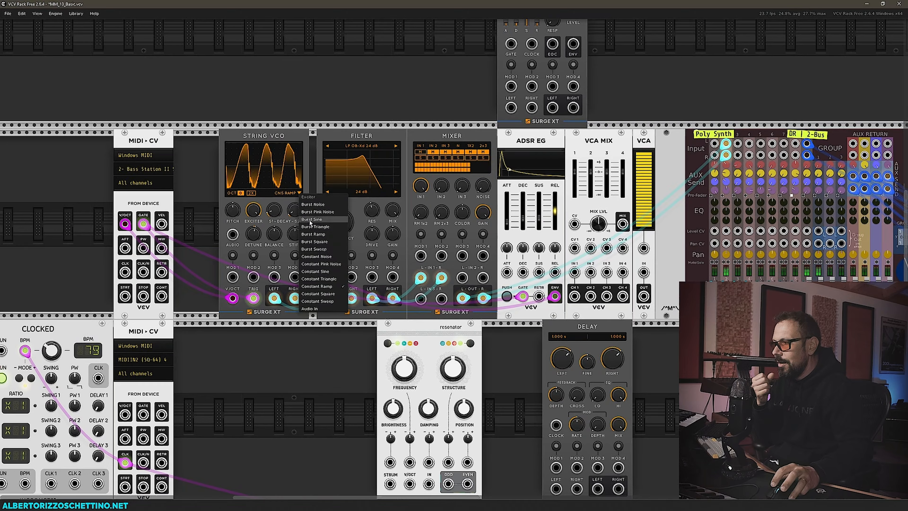
pyautogui.click(304, 212)
# Raise the String VCO's string 1 decay.
pyautogui.moveTo(272, 216); pyautogui.dragTo(272, 200)
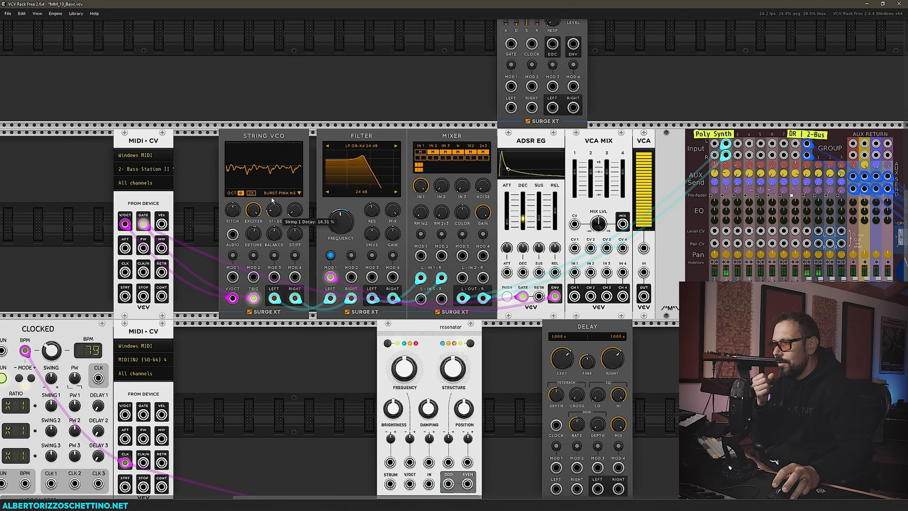
pyautogui.moveTo(272, 165); pyautogui.dragTo(271, 141)
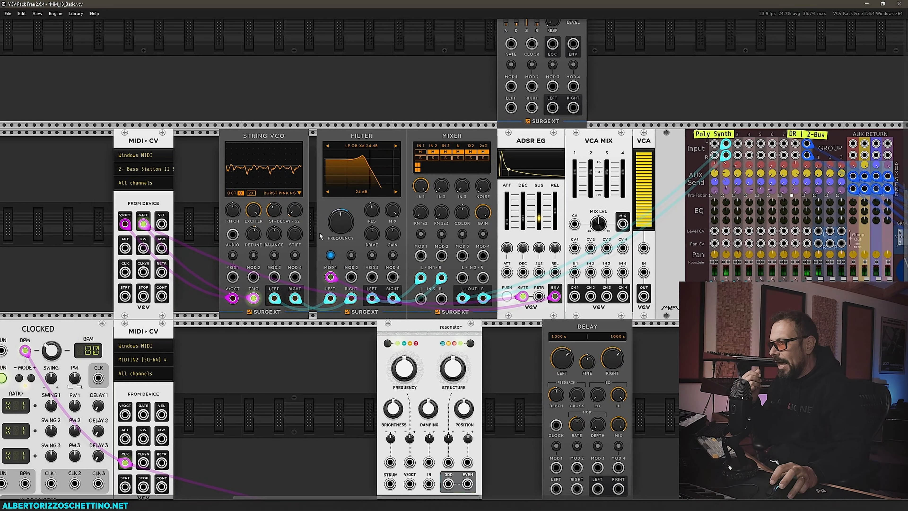
# Adjust the Filter's MOD 1 modulation and leave modulation editing.
pyautogui.moveTo(361, 209); pyautogui.dragTo(367, 227)
pyautogui.click(330, 254)
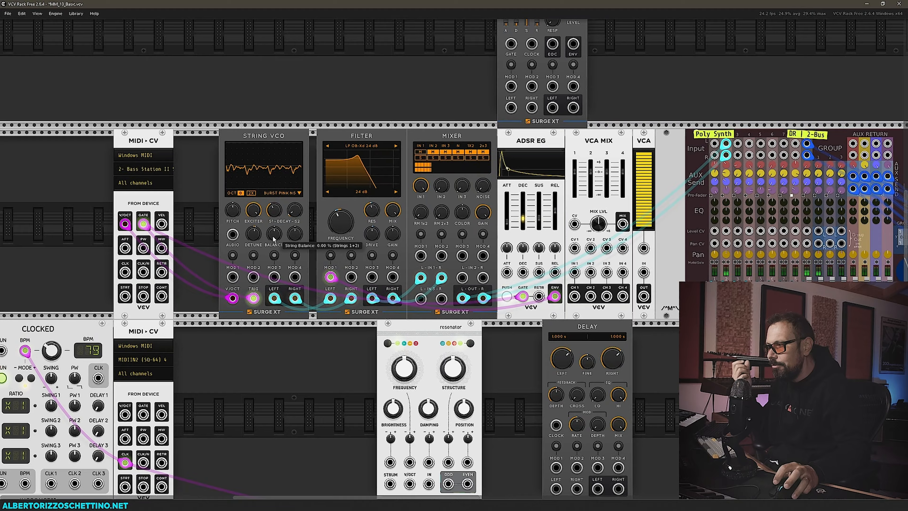
# Try the String VCO with 2X internal oversampling enabled.
pyautogui.moveTo(295, 234); pyautogui.dragTo(254, 234)
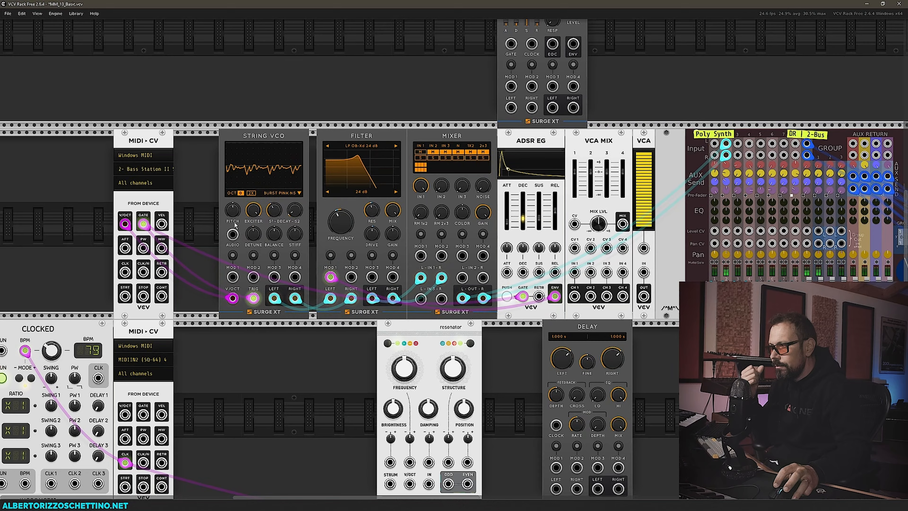
pyautogui.click(252, 193)
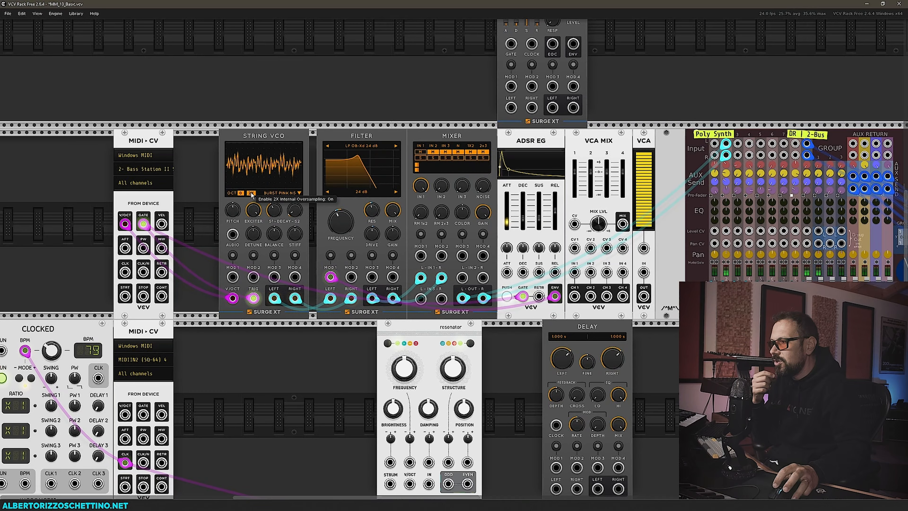
pyautogui.click(251, 193)
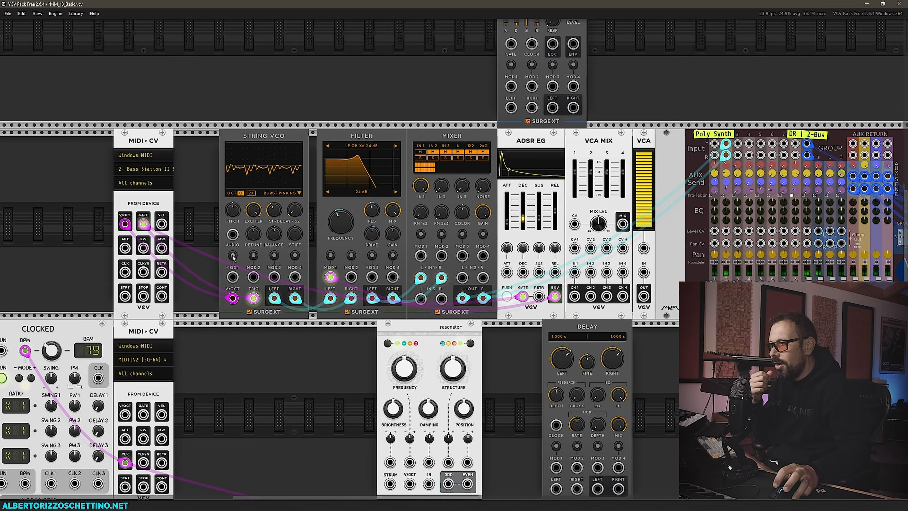
# Set the ADSR EG's decay to about 25.6 ms.
pyautogui.moveTo(331, 276)
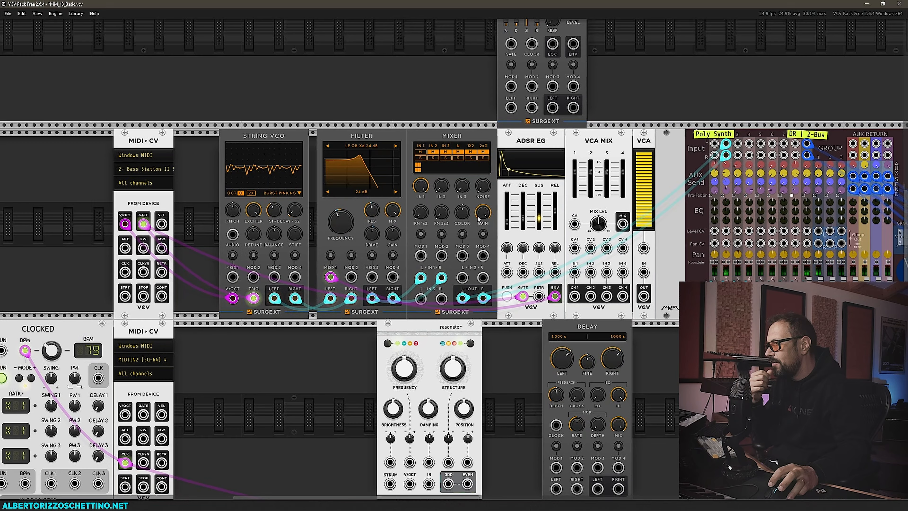
pyautogui.moveTo(522, 218)
pyautogui.moveTo(521, 218)
pyautogui.mouseDown()
pyautogui.moveTo(527, 186)
pyautogui.moveTo(523, 205)
pyautogui.mouseUp()
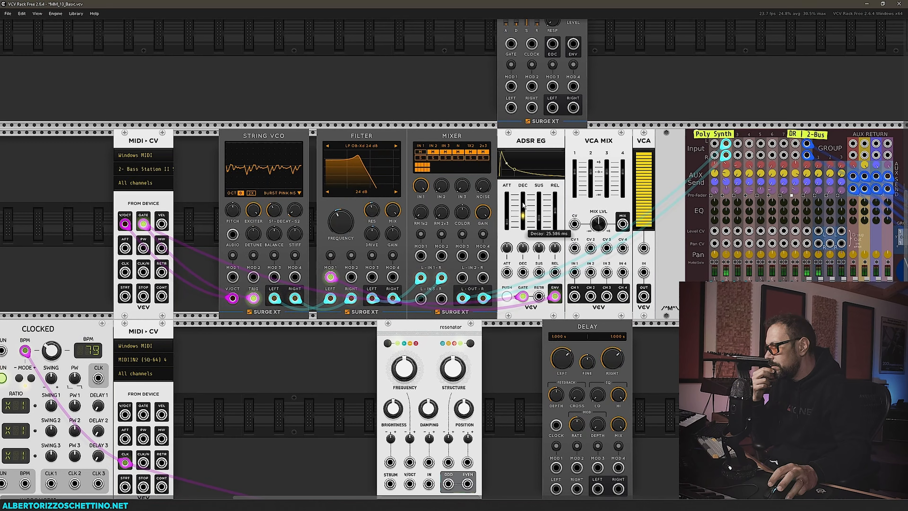
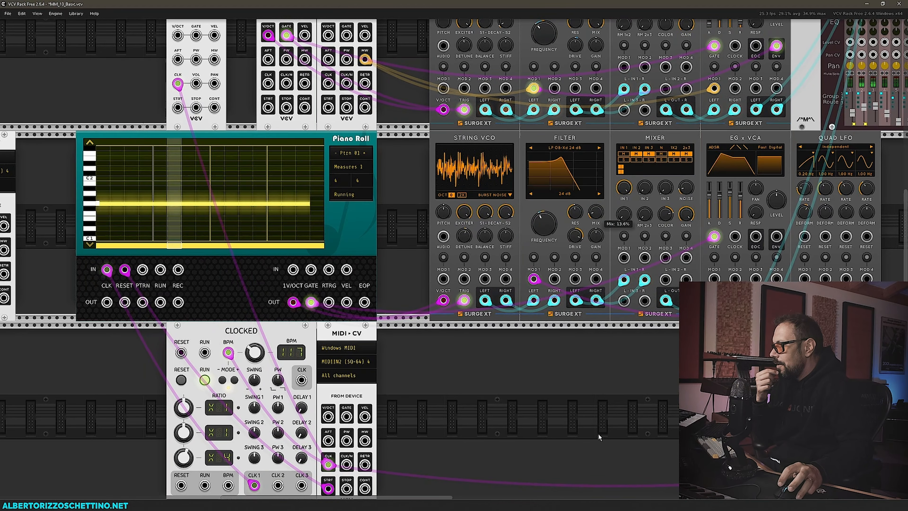
pyautogui.scroll(3, 411, 194)
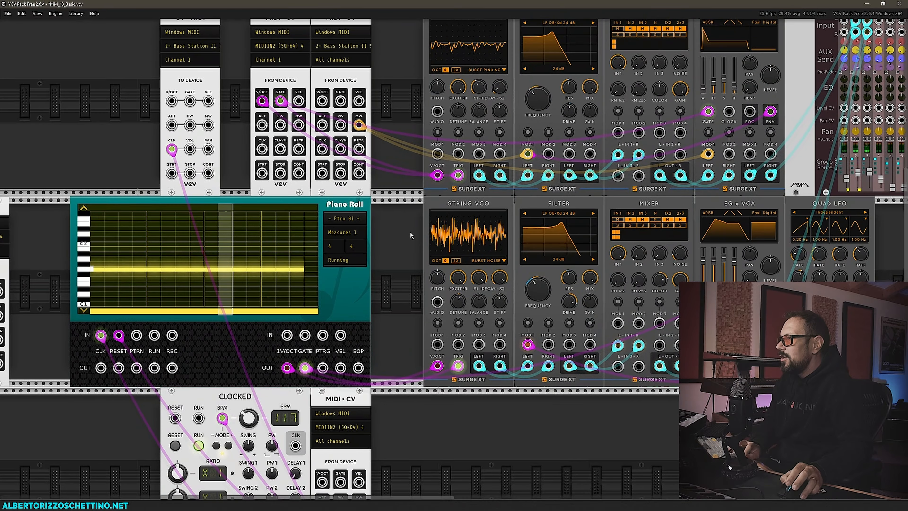
pyautogui.scroll(-3, 412, 237)
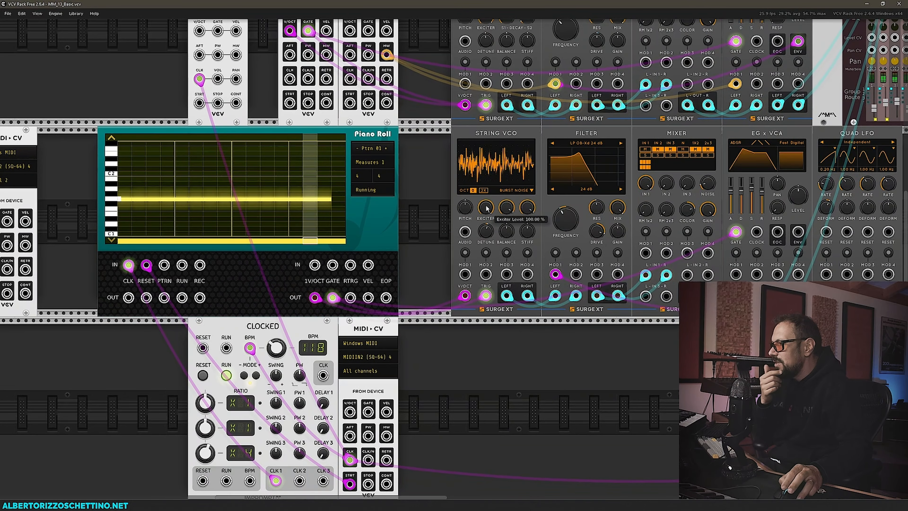
# Set the String VCO's exciter to Burst Pink Noise at about 95.9 % level and the Filter's frequency to about 354 Hz.
pyautogui.moveTo(481, 326); pyautogui.dragTo(482, 342)
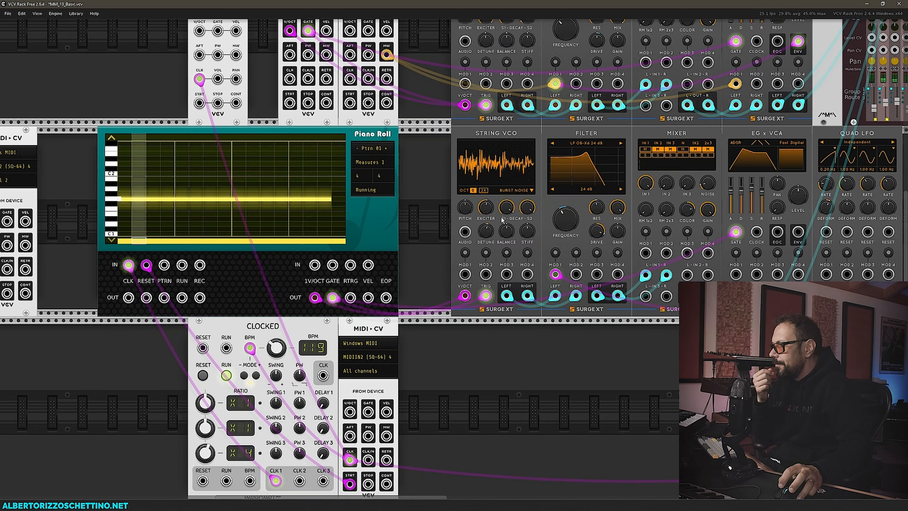
pyautogui.click(530, 190)
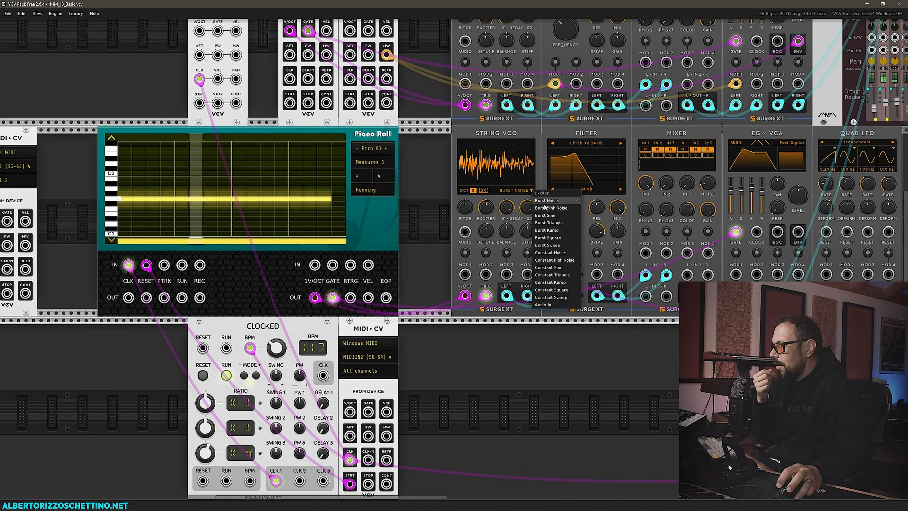
pyautogui.click(536, 210)
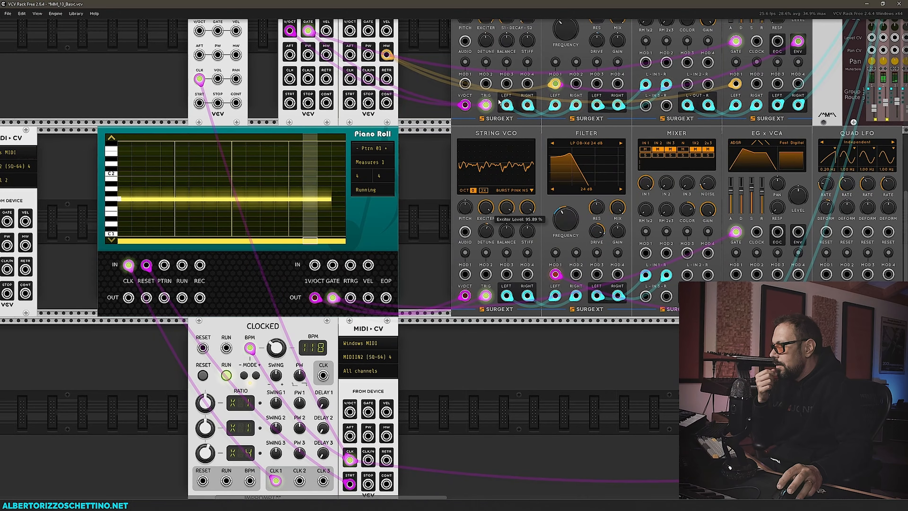
pyautogui.moveTo(566, 213); pyautogui.dragTo(572, 187)
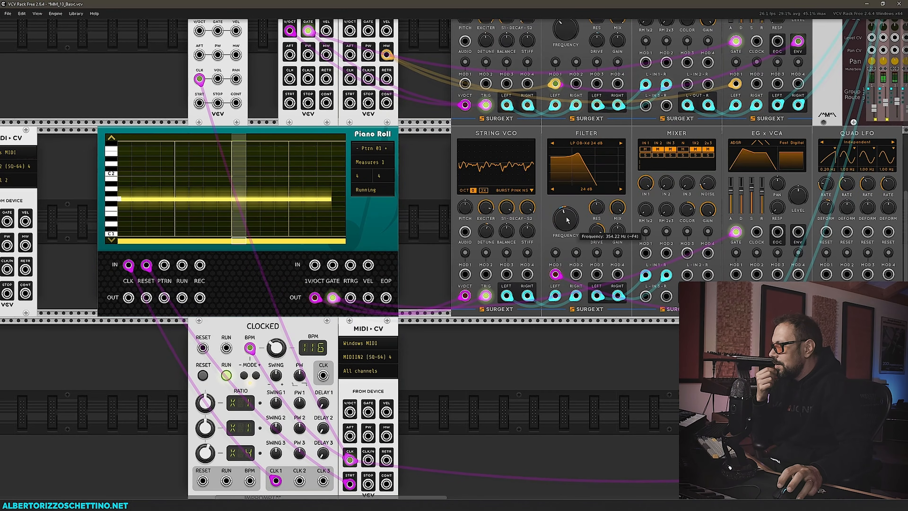
# Patch the Piano Roll's RESET output to the Quad LFO's first RESET input and set LFO 1's rate to about 0.14 Hz.
pyautogui.moveTo(690, 330); pyautogui.dragTo(621, 343)
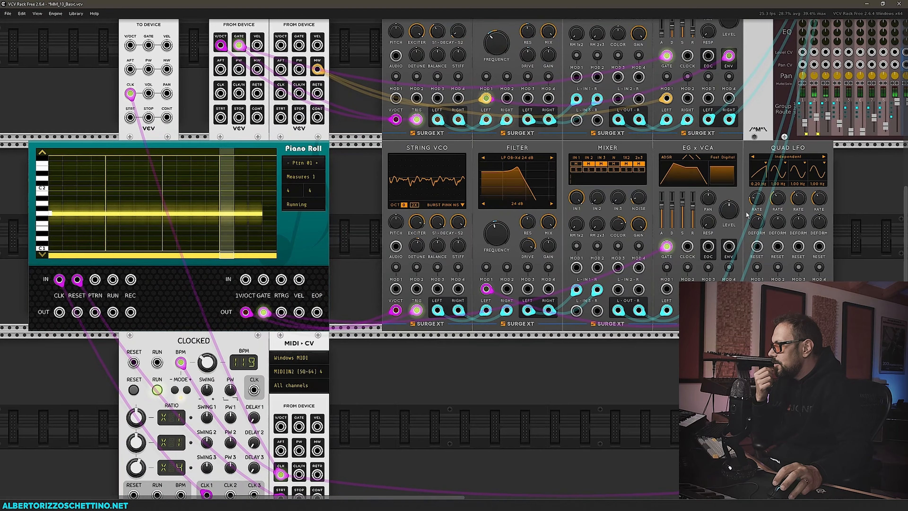
pyautogui.moveTo(757, 198); pyautogui.dragTo(755, 172)
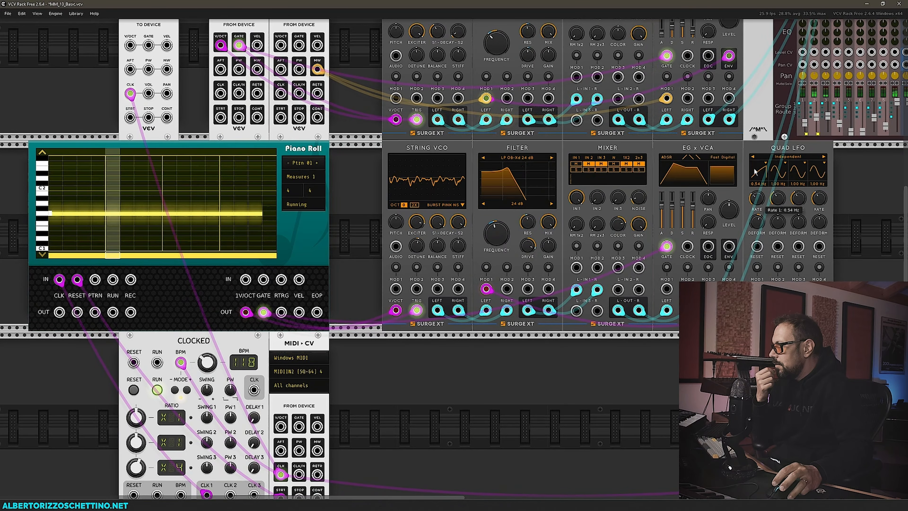
pyautogui.moveTo(757, 246); pyautogui.dragTo(94, 286)
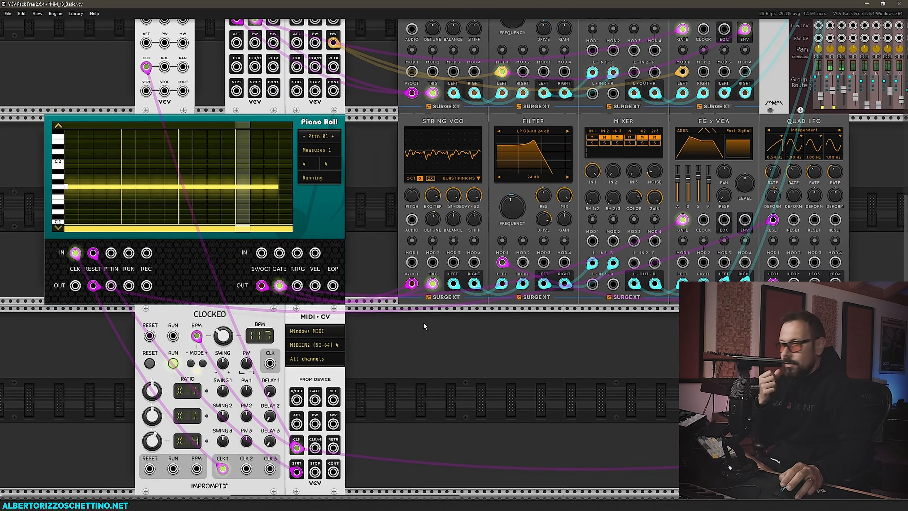
pyautogui.moveTo(388, 209); pyautogui.dragTo(412, 258)
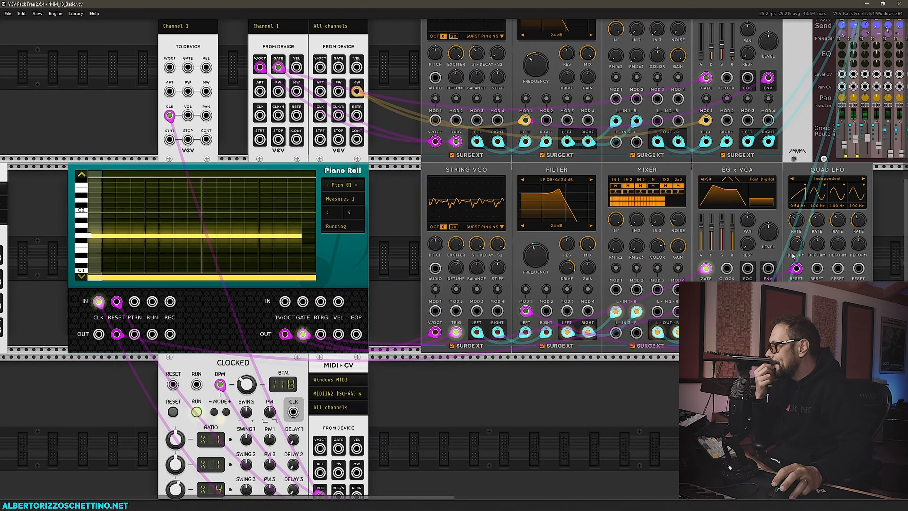
pyautogui.moveTo(797, 219); pyautogui.dragTo(806, 263)
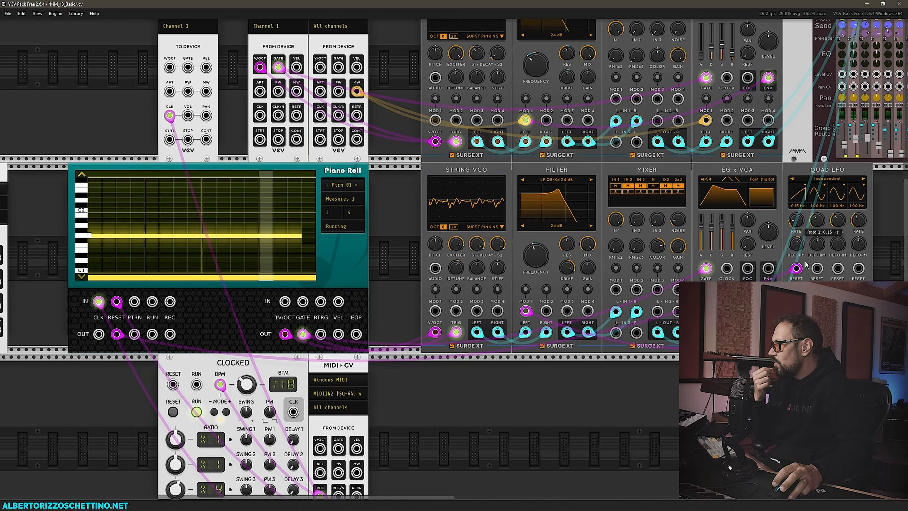
pyautogui.moveTo(806, 265); pyautogui.dragTo(806, 265)
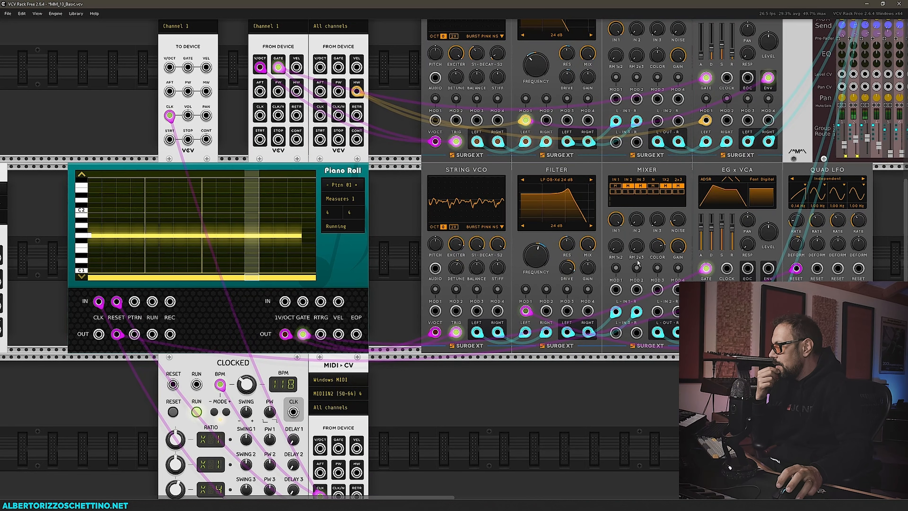
# Try Burst Sine as the String VCO's exciter.
pyautogui.moveTo(501, 365); pyautogui.dragTo(524, 359)
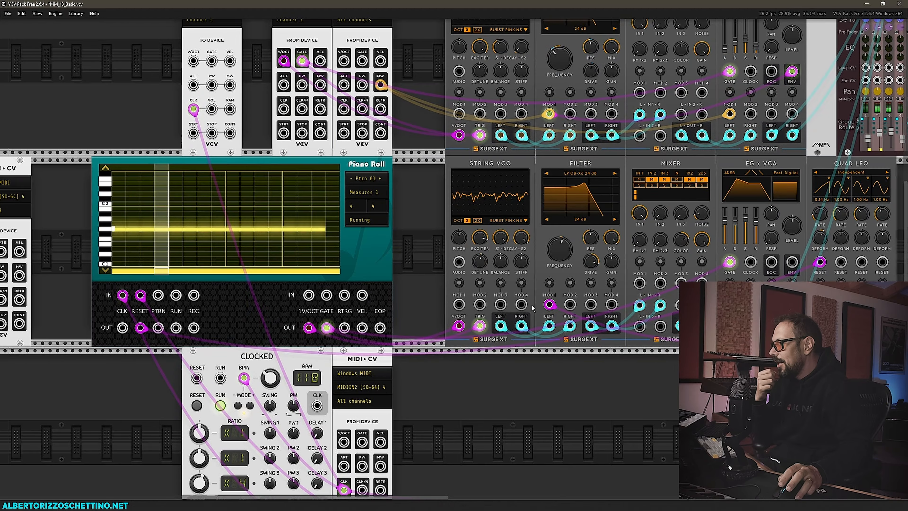
pyautogui.moveTo(429, 215); pyautogui.dragTo(416, 228)
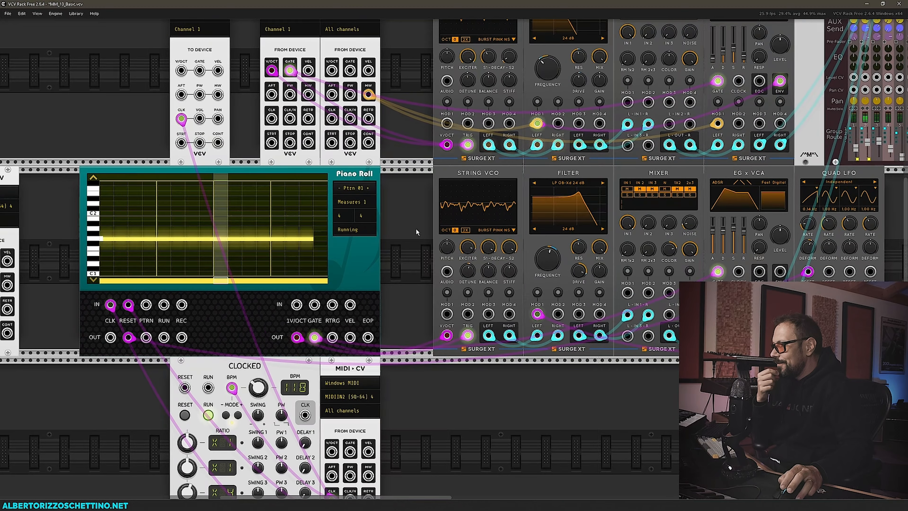
pyautogui.click(513, 230)
pyautogui.click(525, 254)
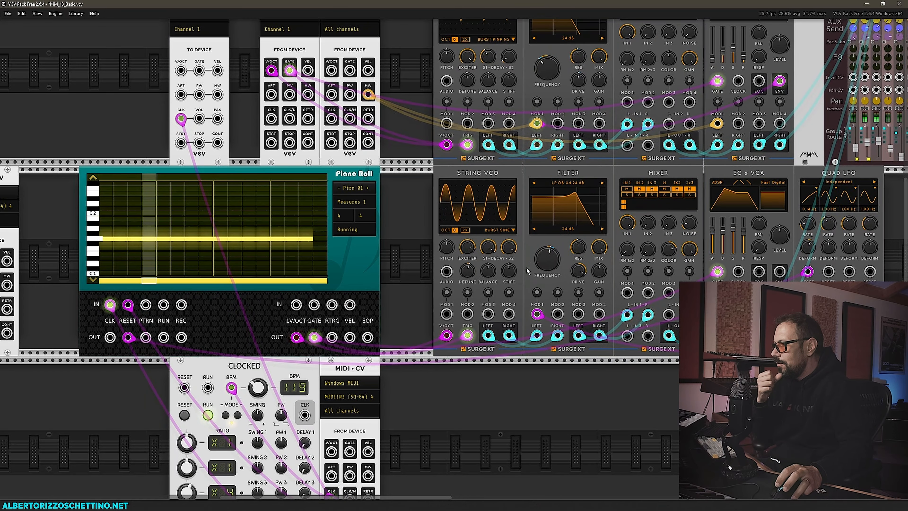
# Disconnect the cable from the Quad LFO's first RESET input, then give LFO 1 a sine shape and a 0.08 Hz rate.
pyautogui.moveTo(807, 273); pyautogui.dragTo(800, 304)
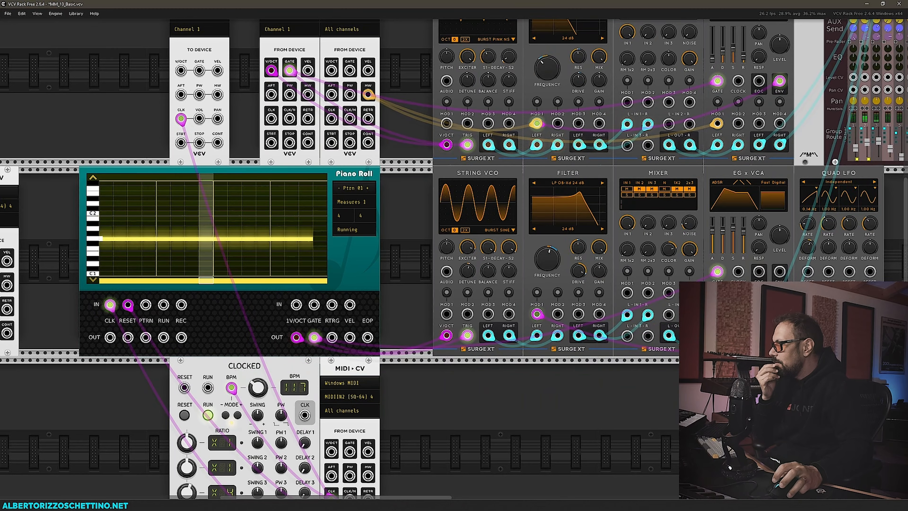
pyautogui.moveTo(810, 228); pyautogui.dragTo(811, 215)
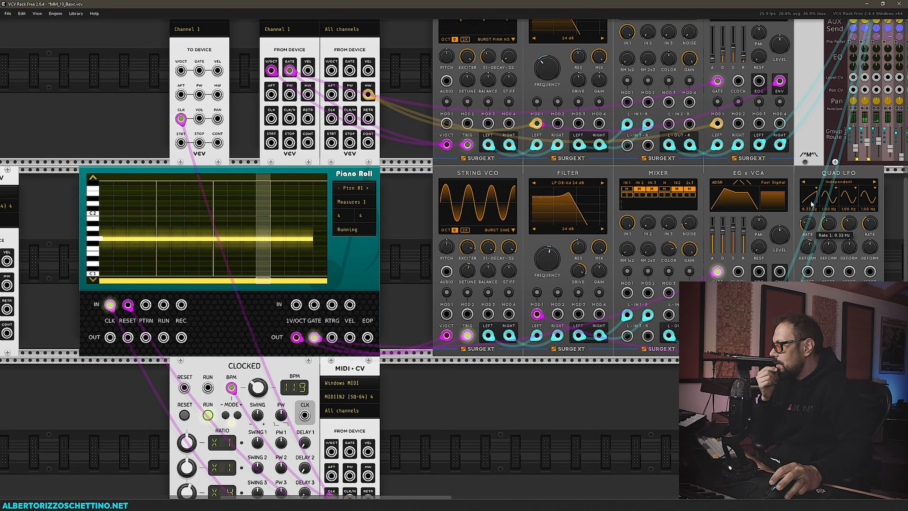
pyautogui.click(816, 188)
pyautogui.click(822, 210)
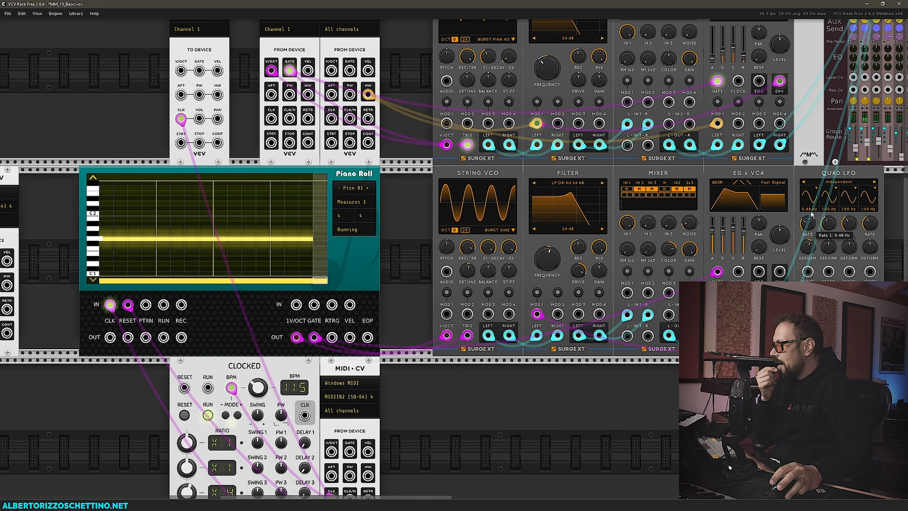
pyautogui.moveTo(808, 223); pyautogui.dragTo(805, 261)
# Lower the Filter's frequency and raise the EG x VCA's decay.
pyautogui.moveTo(547, 258); pyautogui.dragTo(539, 319)
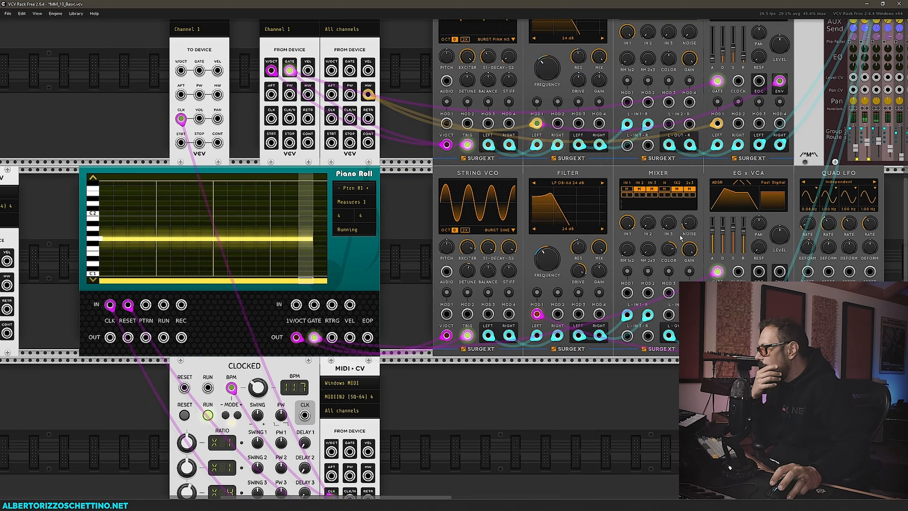
pyautogui.moveTo(723, 230); pyautogui.dragTo(721, 207)
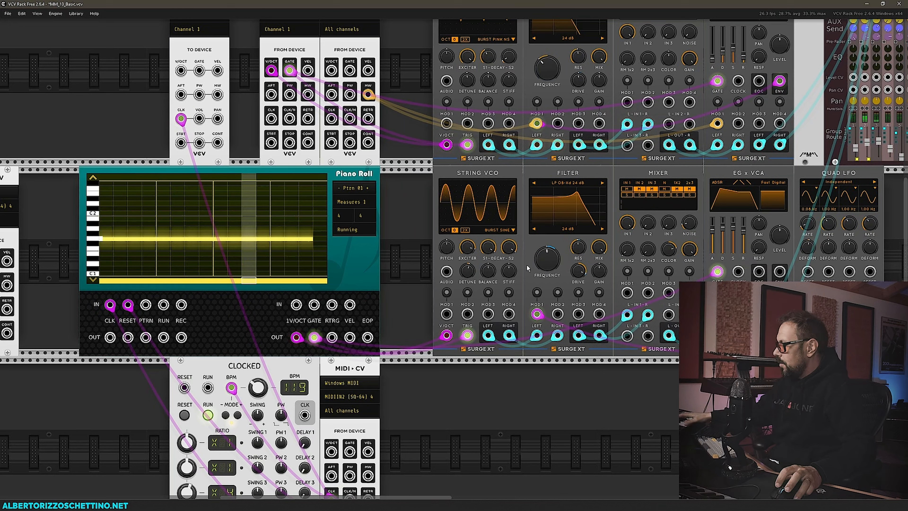
# Try the MIDI-CV's V/OCT output on the String VCO's V/OCT input and set its exciter to Burst Pink Noise.
pyautogui.moveTo(331, 70); pyautogui.dragTo(447, 335)
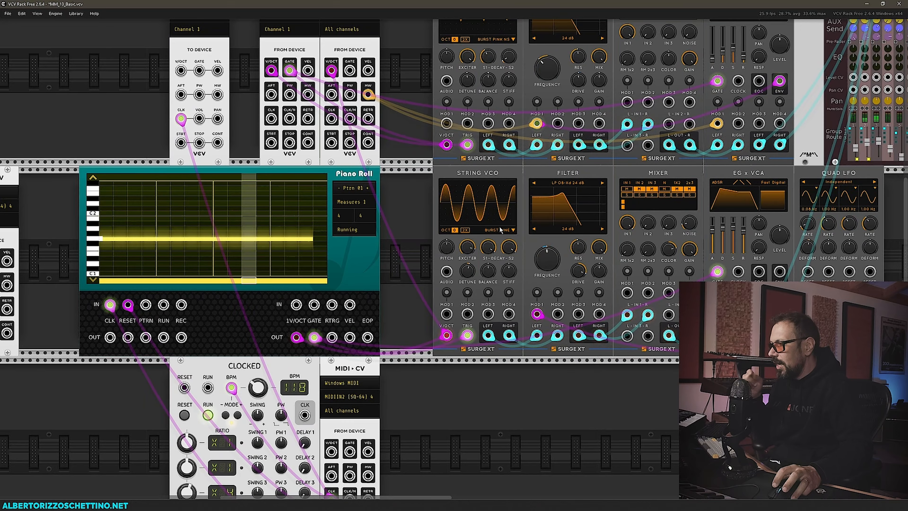
pyautogui.click(515, 230)
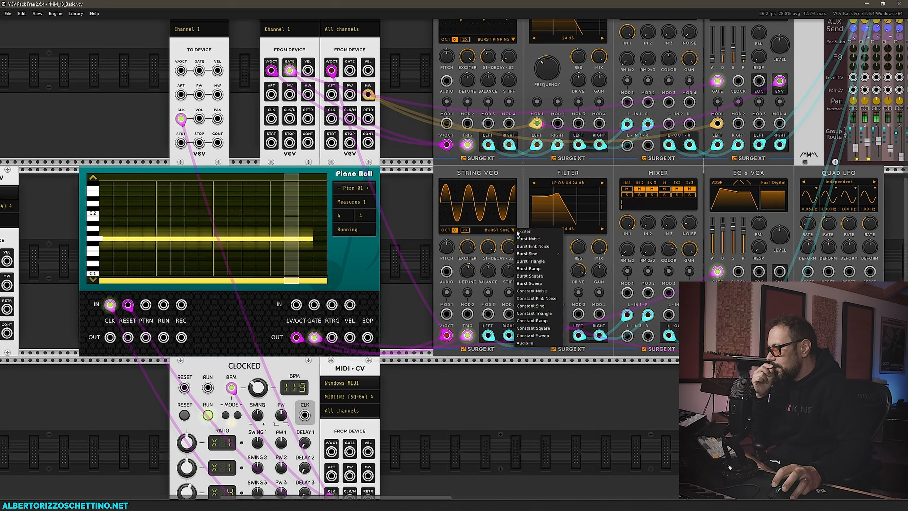
pyautogui.click(533, 246)
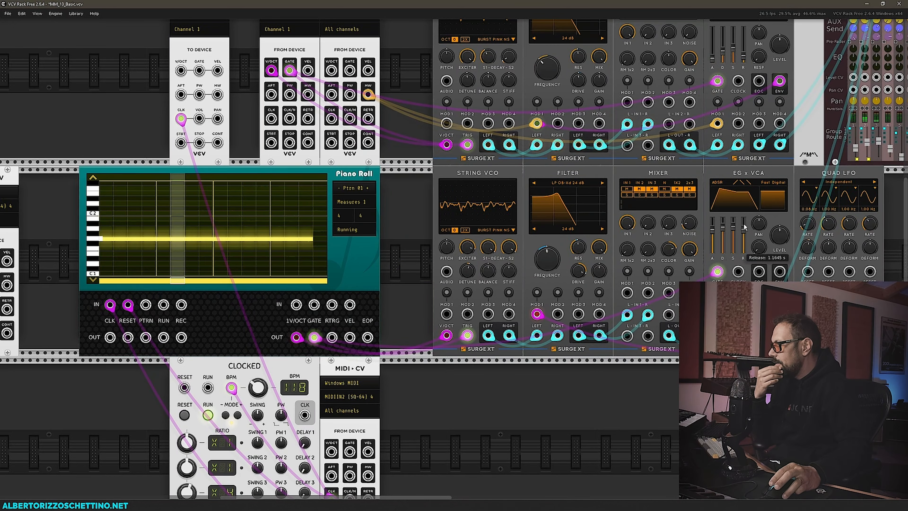
# Search the module library for "del" and add the Surge XT Delay between the EG x VCA and the Quad LFO.
pyautogui.moveTo(681, 372); pyautogui.dragTo(488, 369)
pyautogui.rightClick(522, 380)
pyautogui.write('del')
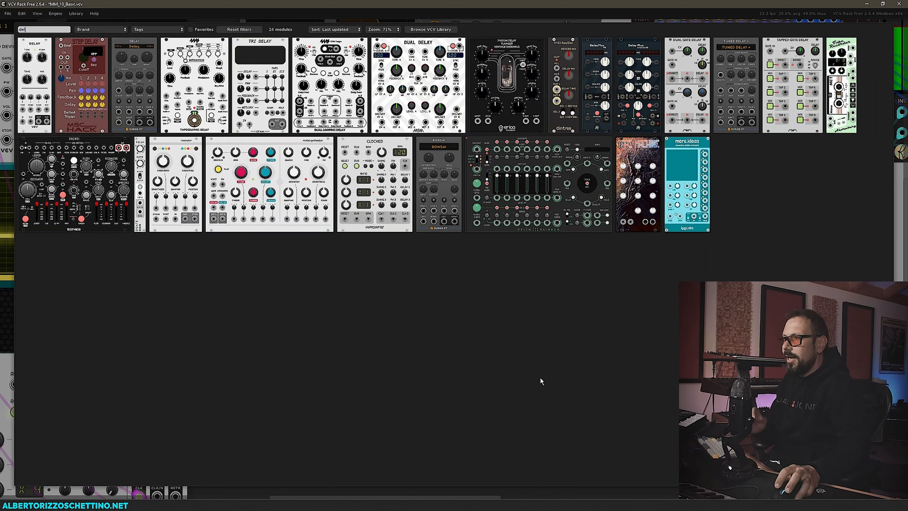
pyautogui.moveTo(123, 81); pyautogui.dragTo(635, 221)
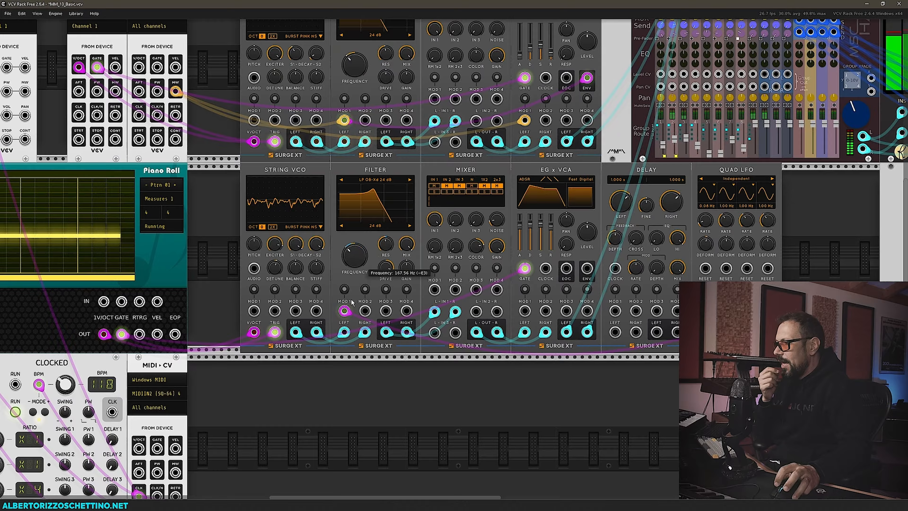
# Set the Filter's frequency to about 548 Hz, entering and leaving its MOD 1 modulation editing.
pyautogui.moveTo(351, 299); pyautogui.dragTo(351, 300)
pyautogui.click(344, 289)
pyautogui.moveTo(349, 258); pyautogui.dragTo(360, 216)
pyautogui.click(345, 289)
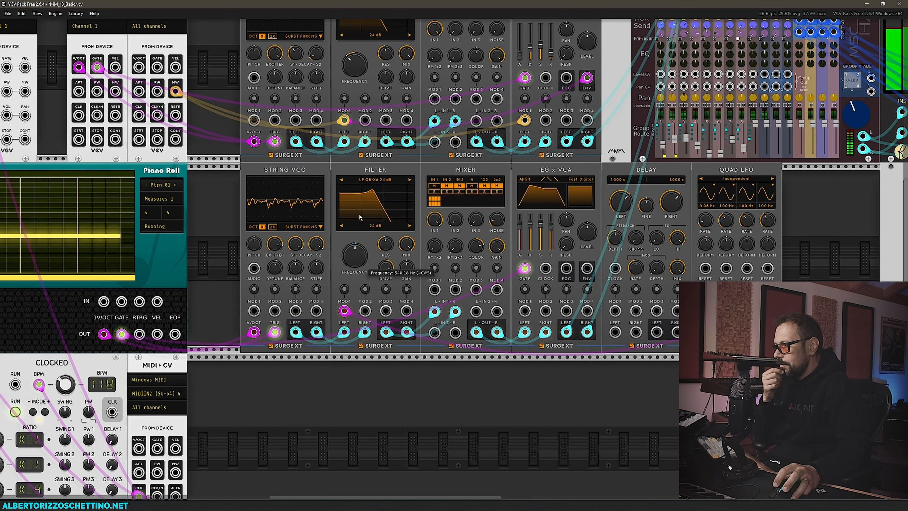
# Shorten the Piano Roll's note to end after the third beat and raise the EG x VCA's decay.
pyautogui.moveTo(223, 226); pyautogui.dragTo(388, 228)
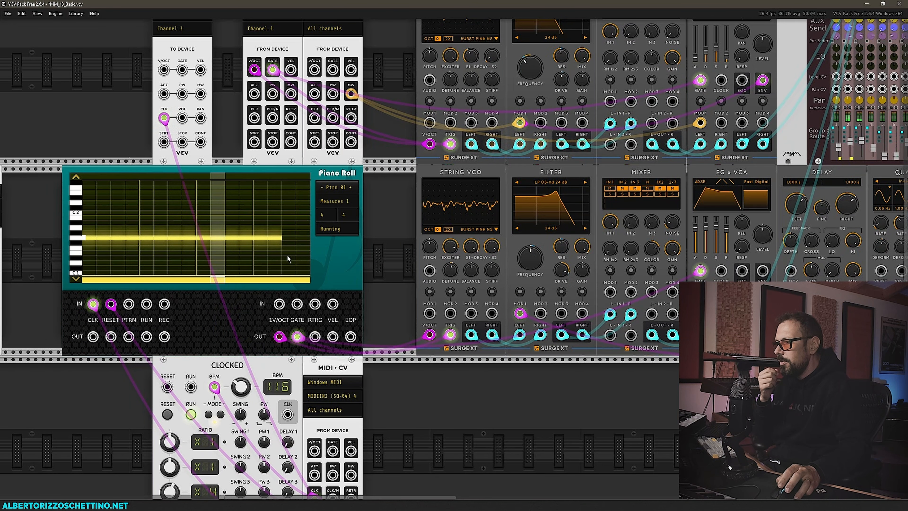
pyautogui.moveTo(276, 237); pyautogui.dragTo(266, 237)
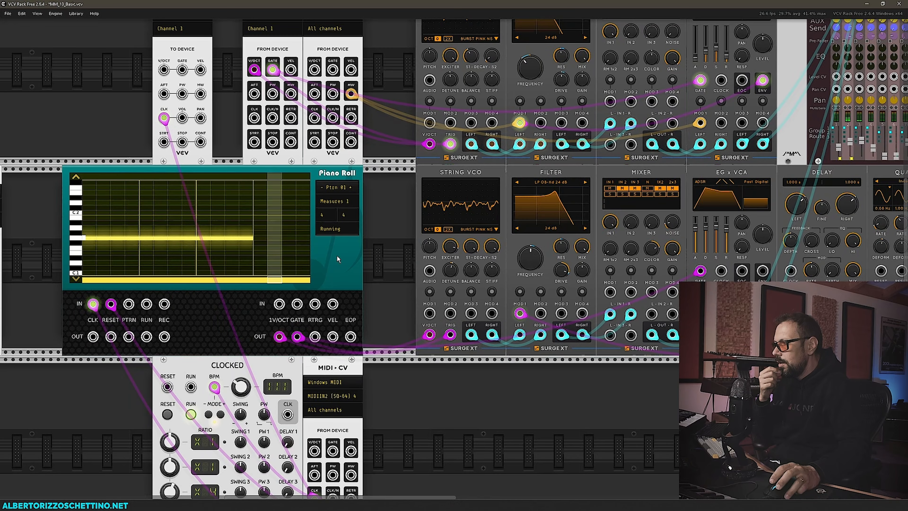
pyautogui.moveTo(708, 227); pyautogui.dragTo(717, 222)
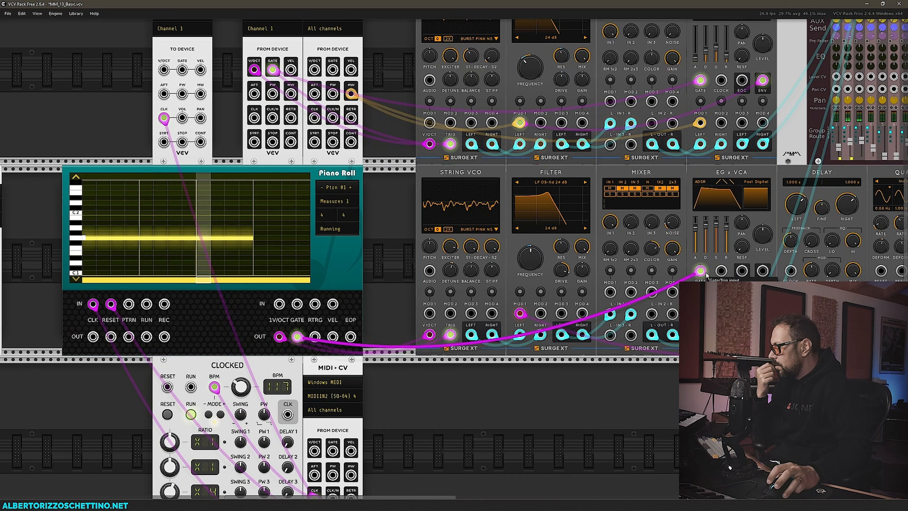
pyautogui.moveTo(721, 271); pyautogui.dragTo(512, 369)
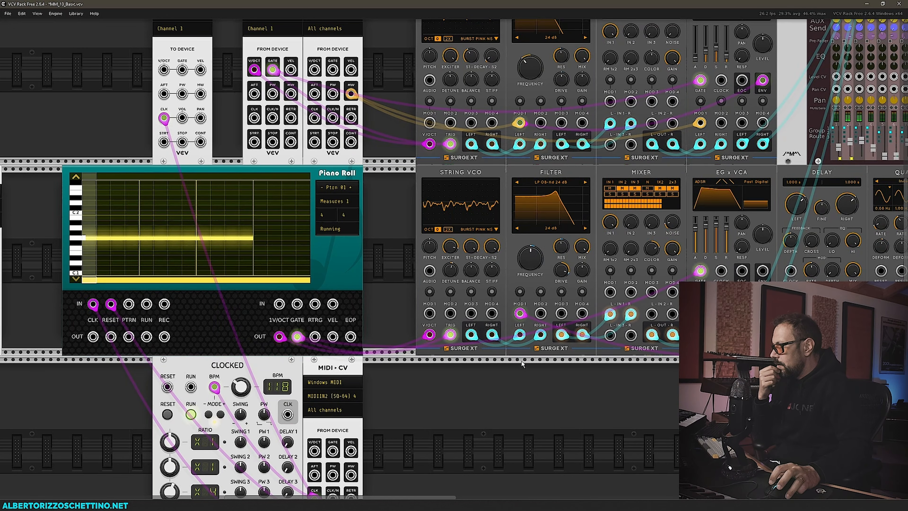
# Lower the Filter's frequency and set the Quad LFO's rate 1 to 0.33 Hz.
pyautogui.moveTo(534, 267); pyautogui.dragTo(531, 305)
pyautogui.moveTo(573, 369); pyautogui.dragTo(532, 374)
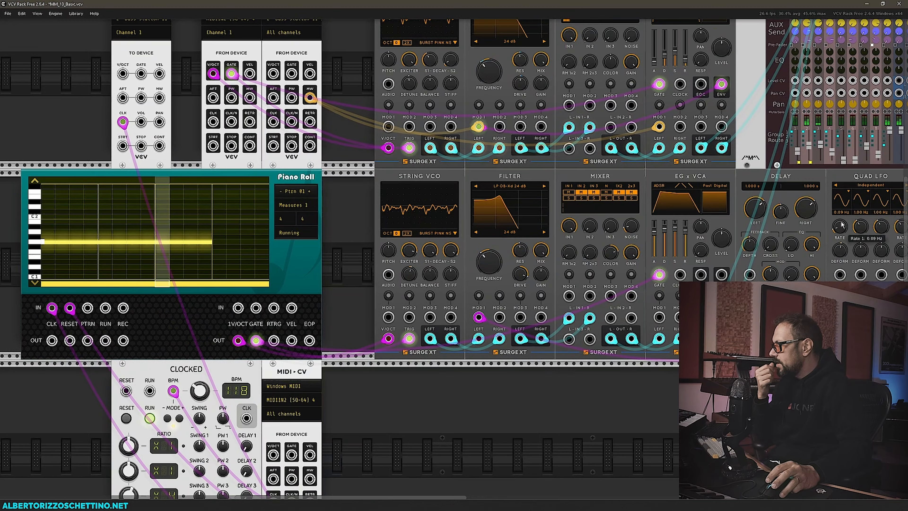
pyautogui.moveTo(839, 227); pyautogui.dragTo(841, 184)
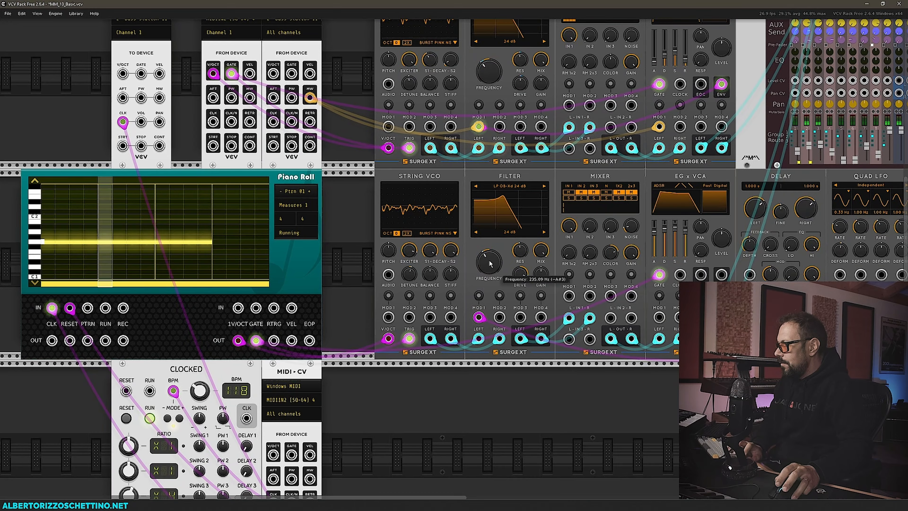
# Raise the Filter's frequency slightly and save the patch.
pyautogui.moveTo(491, 258); pyautogui.dragTo(494, 249)
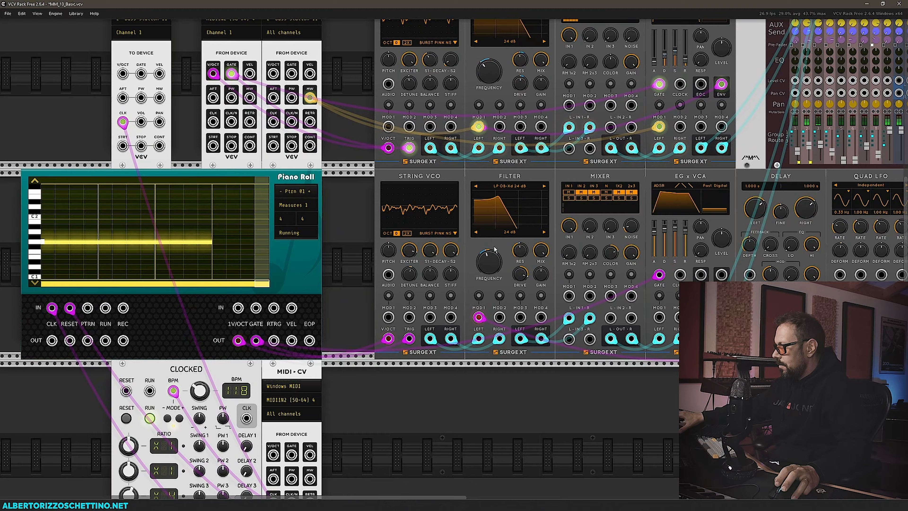
pyautogui.hotkey('ctrl', 's')
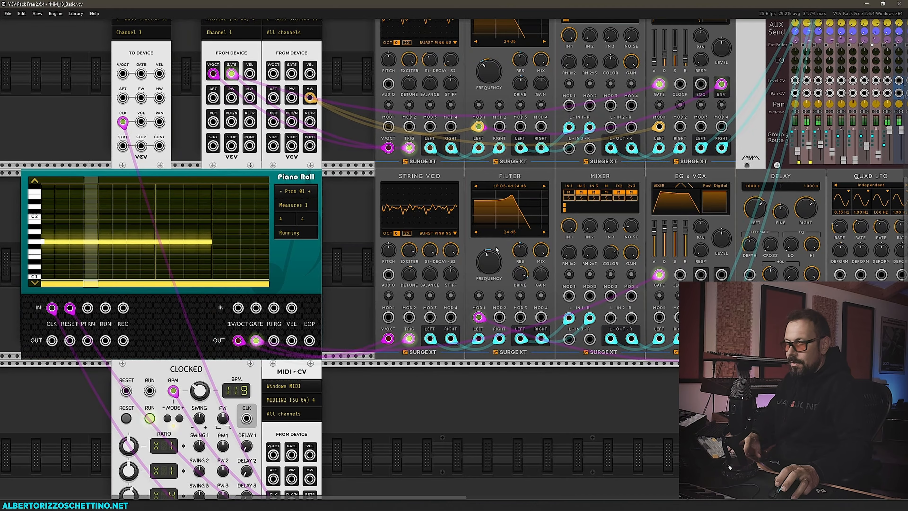
# Duplicate the String VCO and the Filter and place the copies side by side in the row below.
pyautogui.moveTo(367, 240); pyautogui.dragTo(300, 192)
pyautogui.moveTo(339, 157); pyautogui.dragTo(364, 343)
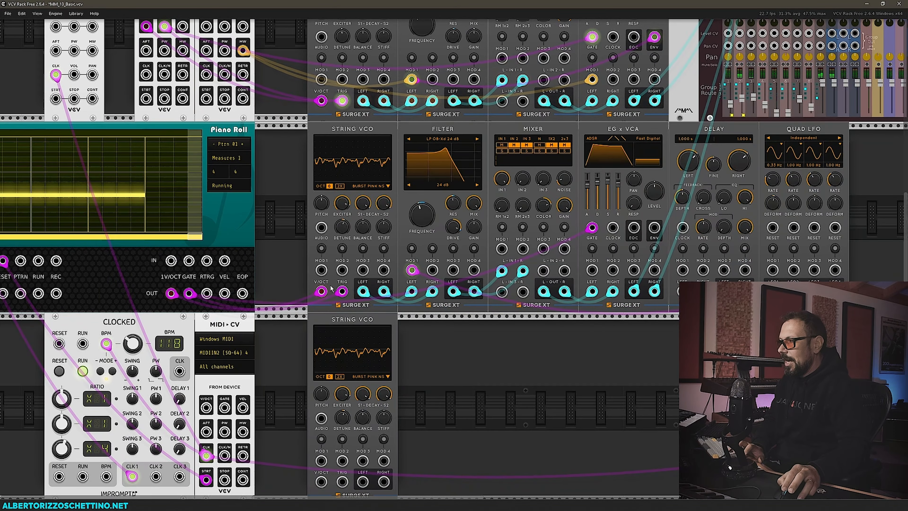
pyautogui.scroll(-3, 279, 182)
pyautogui.hotkey('ctrl', 'd')
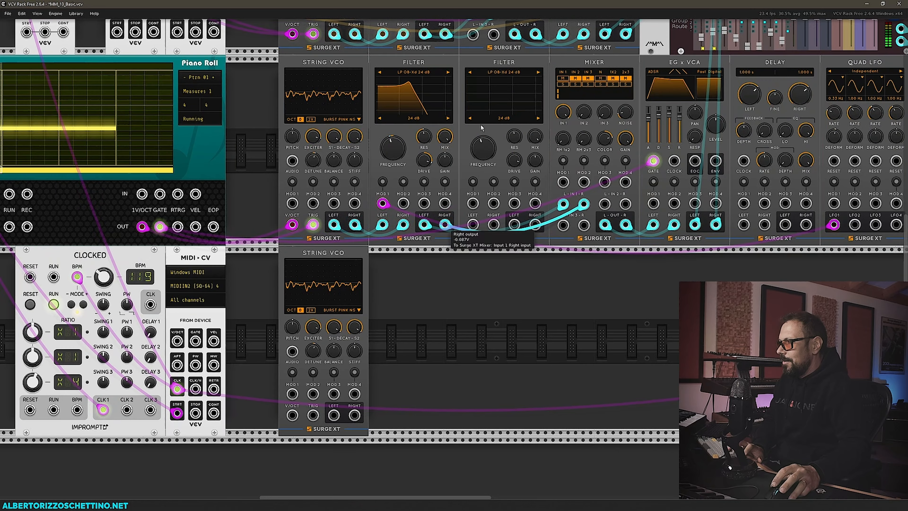
pyautogui.moveTo(472, 239); pyautogui.dragTo(390, 344)
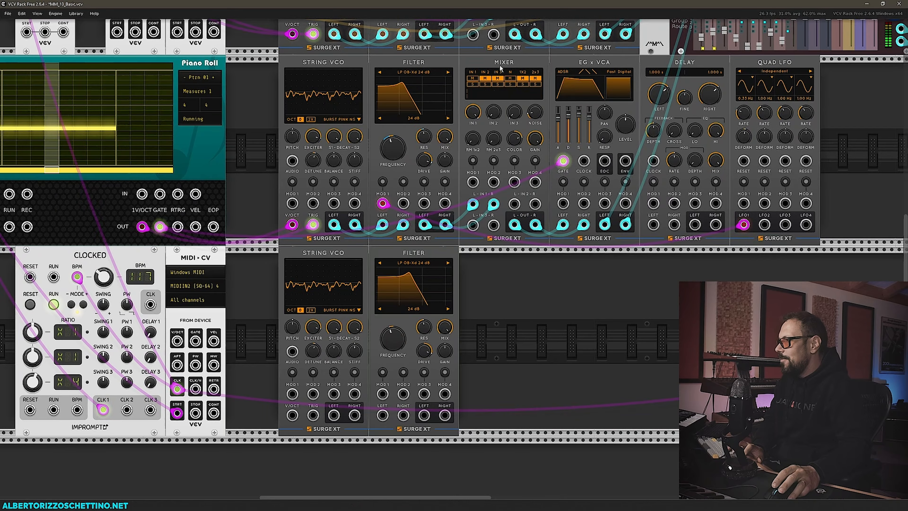
# Duplicate the Mixer of the String VCO voice and place the copy next to the duplicated Filter.
pyautogui.hotkey('ctrl', 'd')
pyautogui.moveTo(489, 263); pyautogui.dragTo(483, 330)
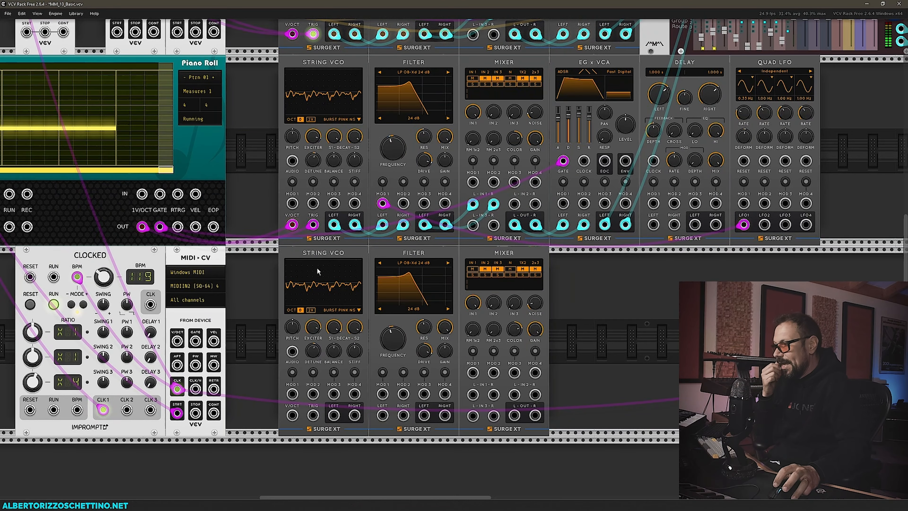
pyautogui.moveTo(272, 205); pyautogui.dragTo(357, 357)
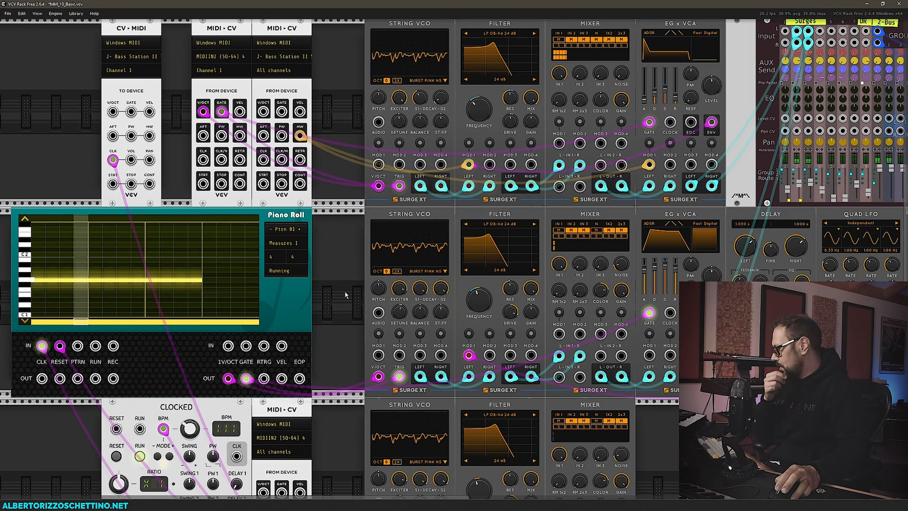
pyautogui.moveTo(345, 291); pyautogui.dragTo(280, 214)
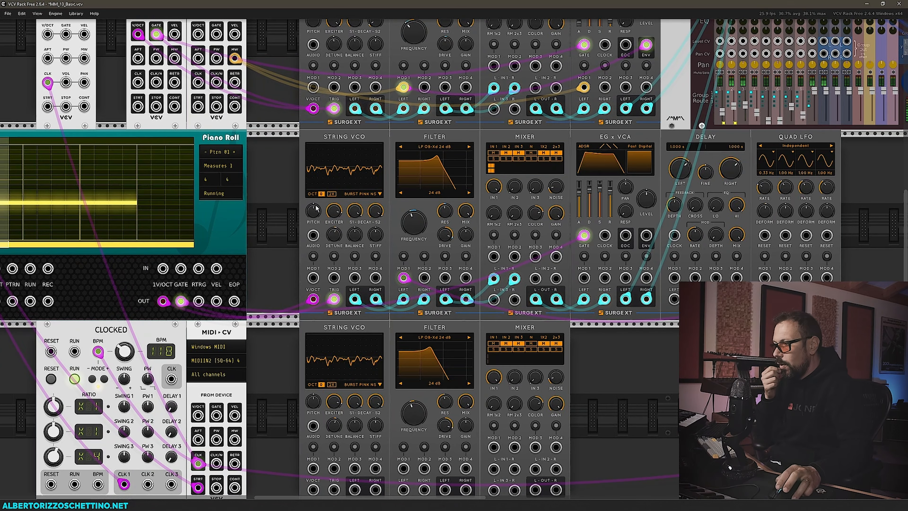
# Select the Clocked and MIDI-CV modules together and move them away from the duplicated String VCO to free rack space.
pyautogui.moveTo(274, 277); pyautogui.dragTo(407, 193)
pyautogui.moveTo(66, 271); pyautogui.dragTo(345, 352)
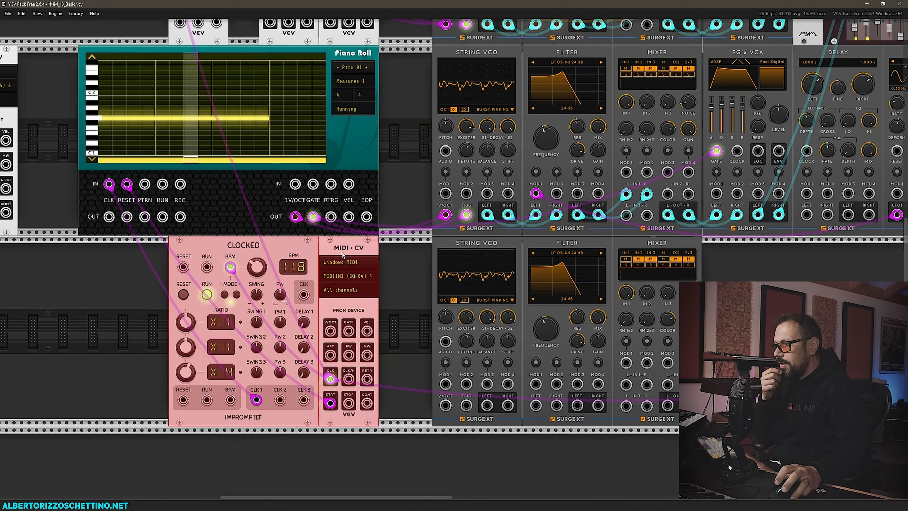
pyautogui.moveTo(340, 306); pyautogui.dragTo(129, 304)
pyautogui.click(331, 283)
# Add another MIDI-CV module from the module browser in the freed space before the duplicated String VCO.
pyautogui.rightClick(330, 283)
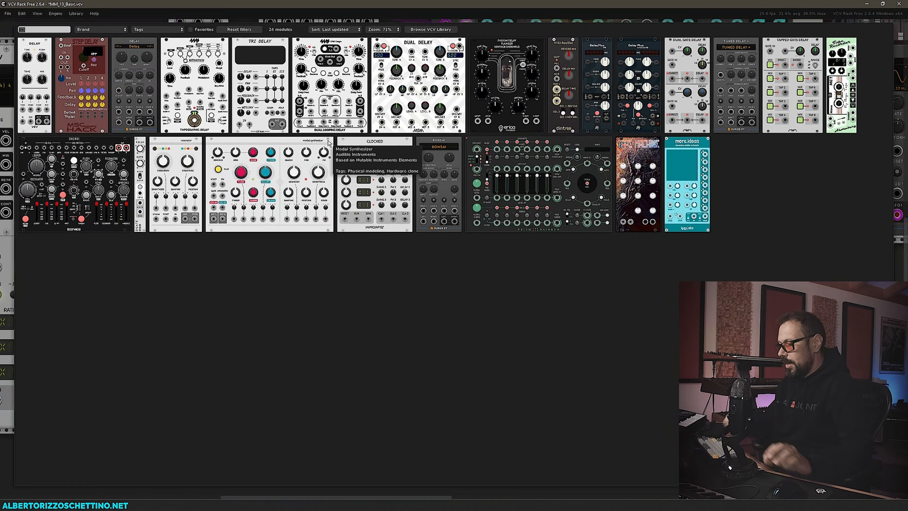
pyautogui.write('midi')
pyautogui.moveTo(268, 53); pyautogui.dragTo(351, 291)
pyautogui.moveTo(400, 250); pyautogui.dragTo(321, 267)
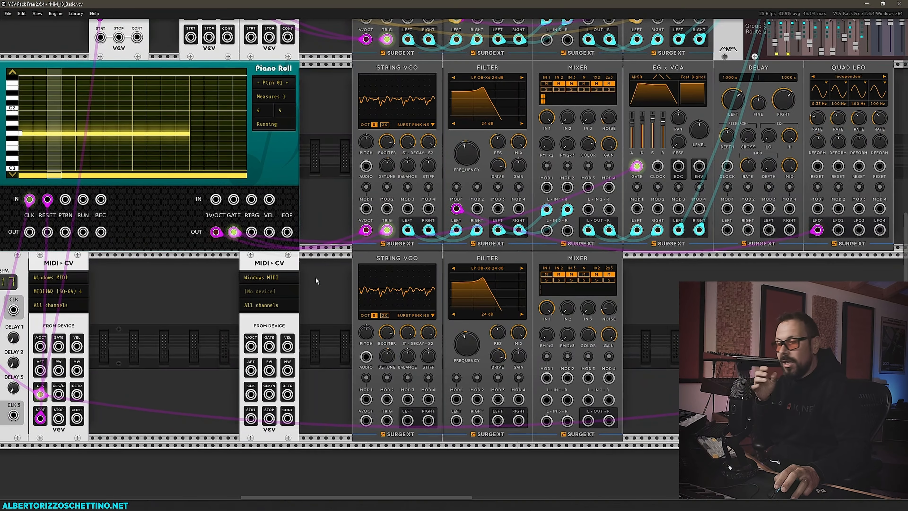
# Patch the new MIDI-CV's V/OCT and GATE to the duplicated String VCO's V/OCT and TRIG, and select MIDIIN2 (SQ-64) 4 as its device.
pyautogui.scroll(-2, 317, 280)
pyautogui.moveTo(232, 315); pyautogui.dragTo(346, 390)
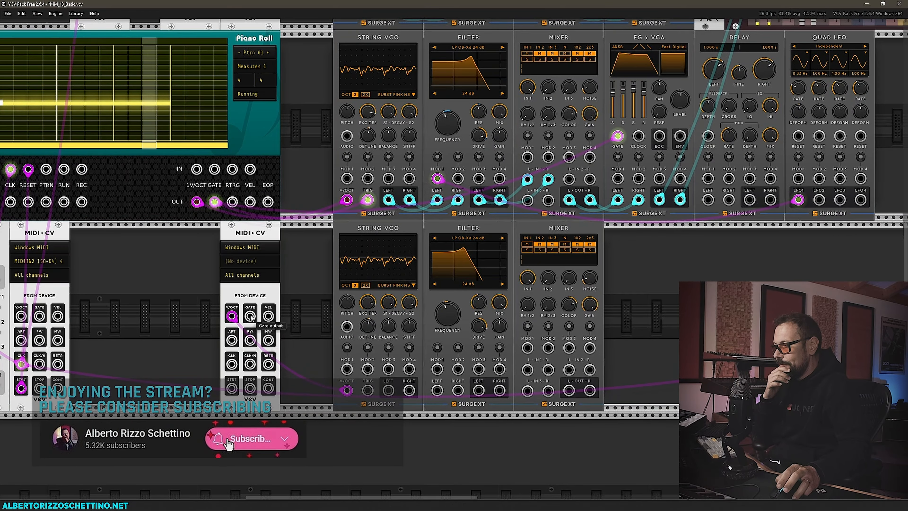
pyautogui.moveTo(250, 315); pyautogui.dragTo(367, 390)
pyautogui.click(241, 266)
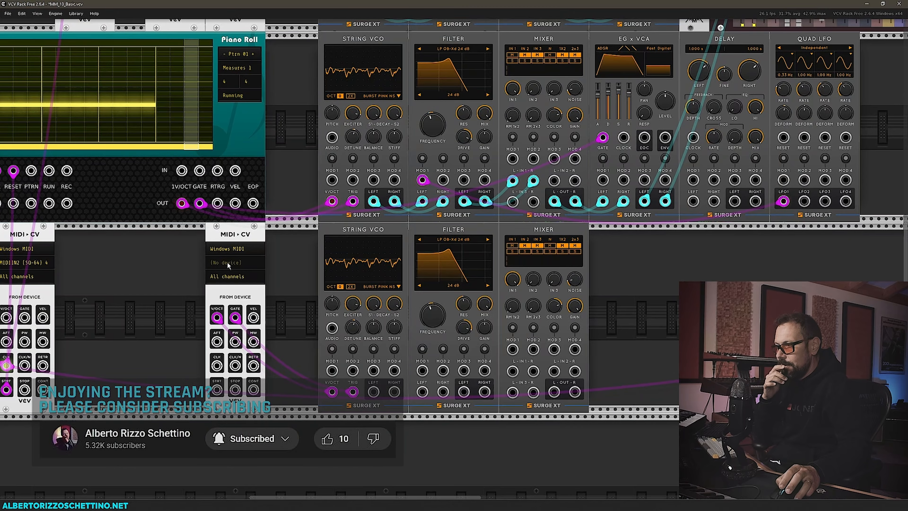
pyautogui.click(233, 309)
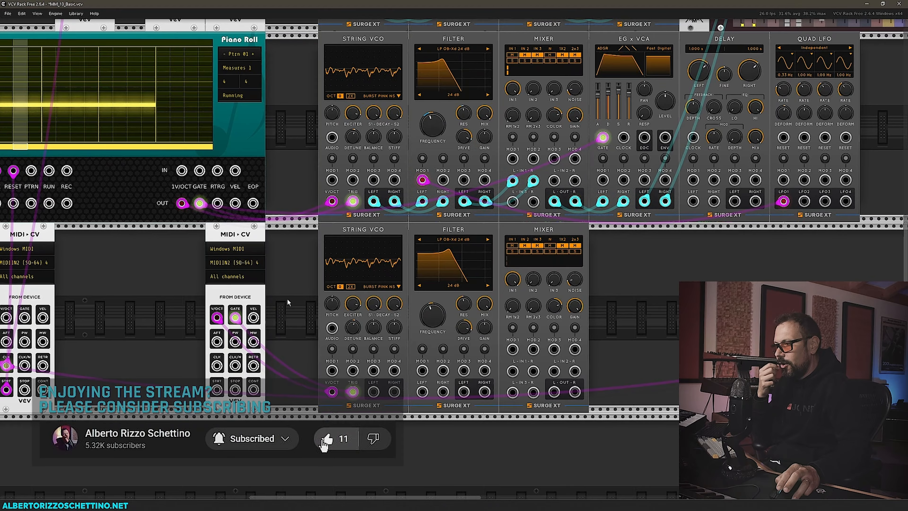
# Patch the duplicated String VCO's stereo outputs into its Filter, and the Filter's outputs into the Mixer's input 1.
pyautogui.hscroll(2, 260, 327)
pyautogui.moveTo(338, 390); pyautogui.dragTo(444, 393)
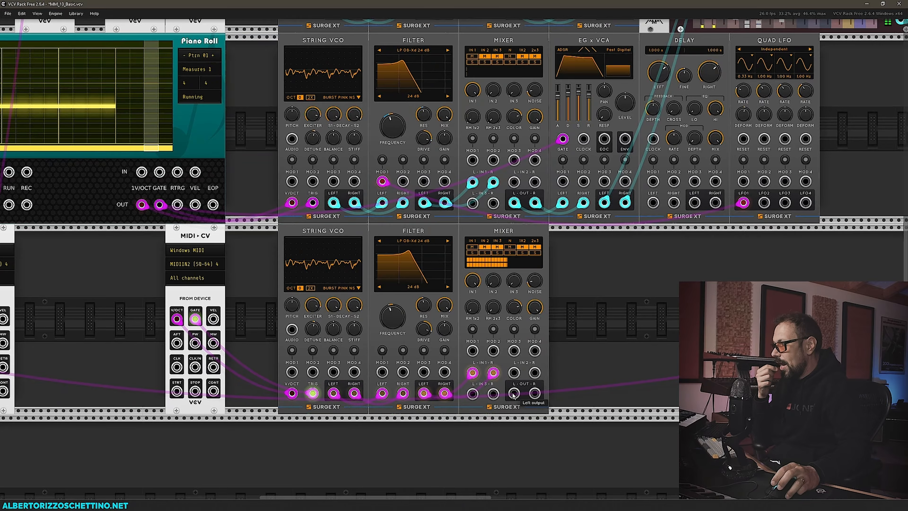
# Find the Surge XT Mixer with Sliders by searching for "mixer" and place it in the duplicated voice's row.
pyautogui.scroll(2, 449, 365)
pyautogui.hscroll(7, 449, 364)
pyautogui.moveTo(450, 354); pyautogui.dragTo(445, 361)
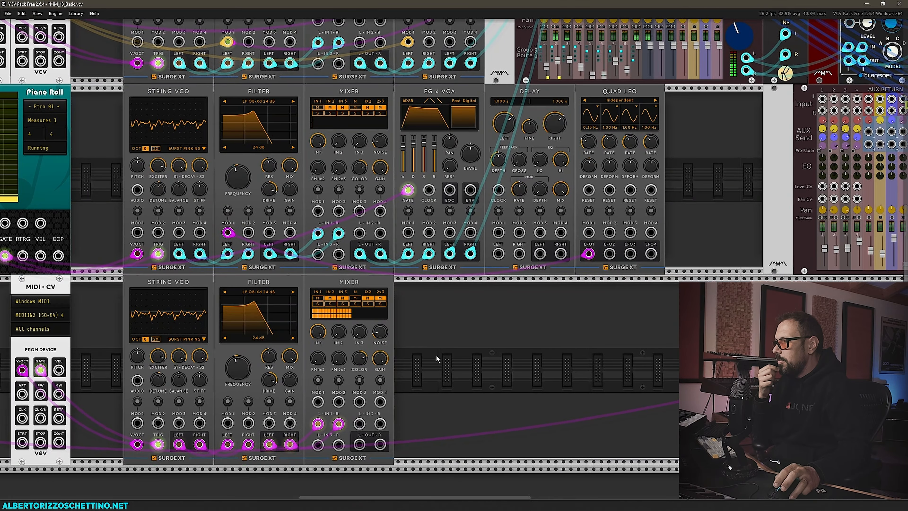
pyautogui.rightClick(501, 332)
pyautogui.write('mixer')
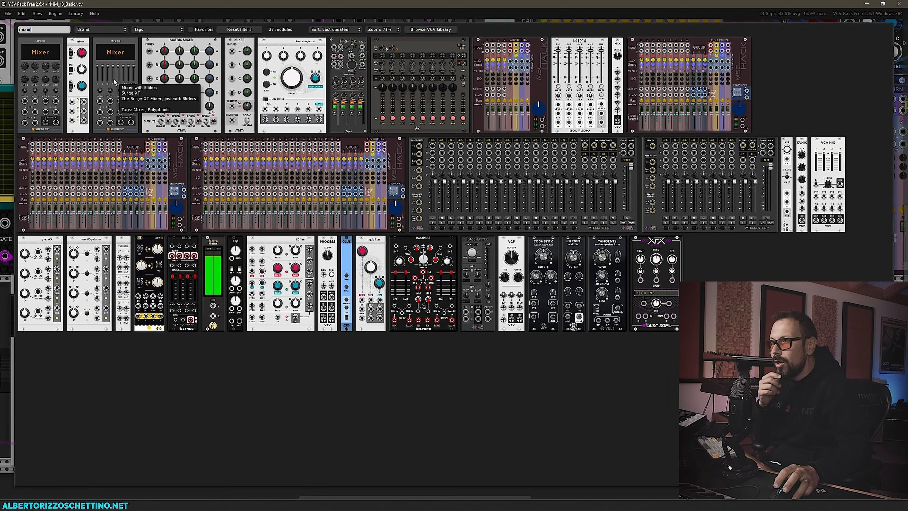
pyautogui.moveTo(113, 81); pyautogui.dragTo(496, 317)
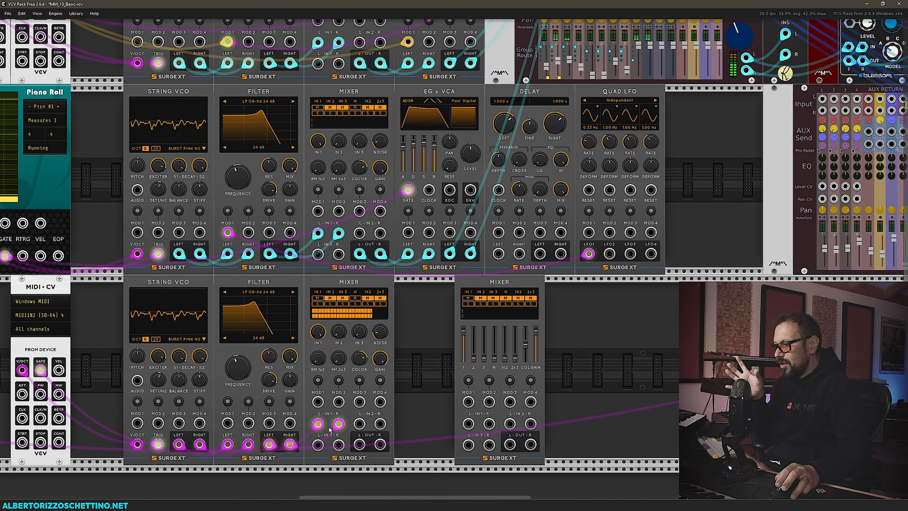
# Route the duplicated Mixer through the slider Mixer into channel 1 left and right of the nine-channel mixer, colouring the output cables cyan.
pyautogui.moveTo(360, 445); pyautogui.dragTo(542, 39)
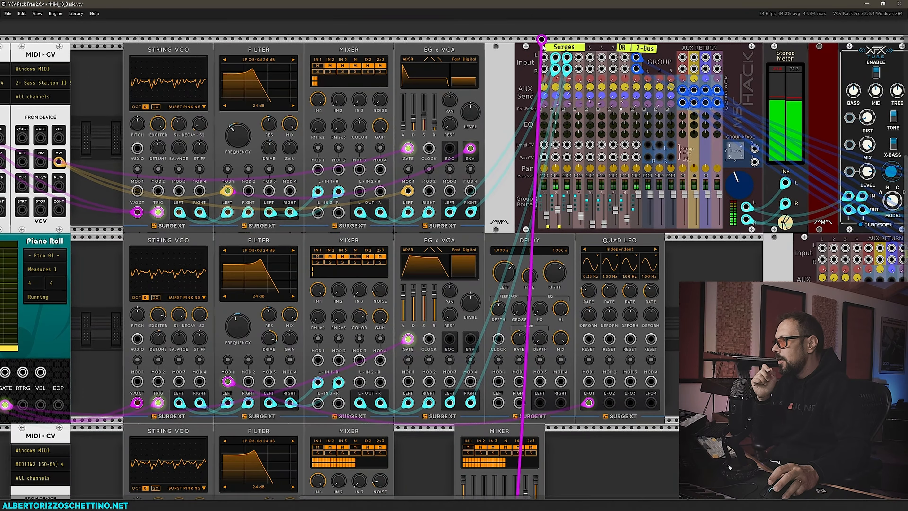
pyautogui.rightClick(543, 57)
pyautogui.moveTo(573, 155)
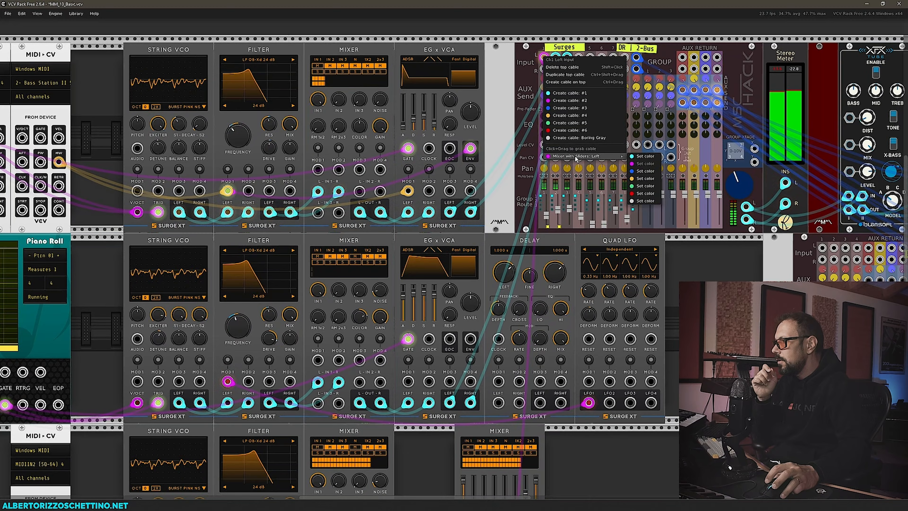
pyautogui.click(640, 157)
pyautogui.moveTo(543, 69); pyautogui.dragTo(531, 440)
pyautogui.rightClick(531, 440)
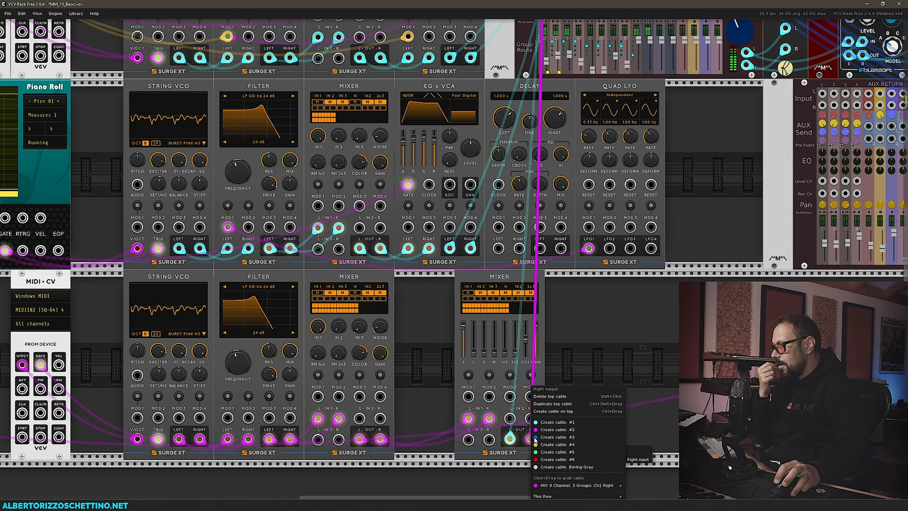
pyautogui.moveTo(558, 487)
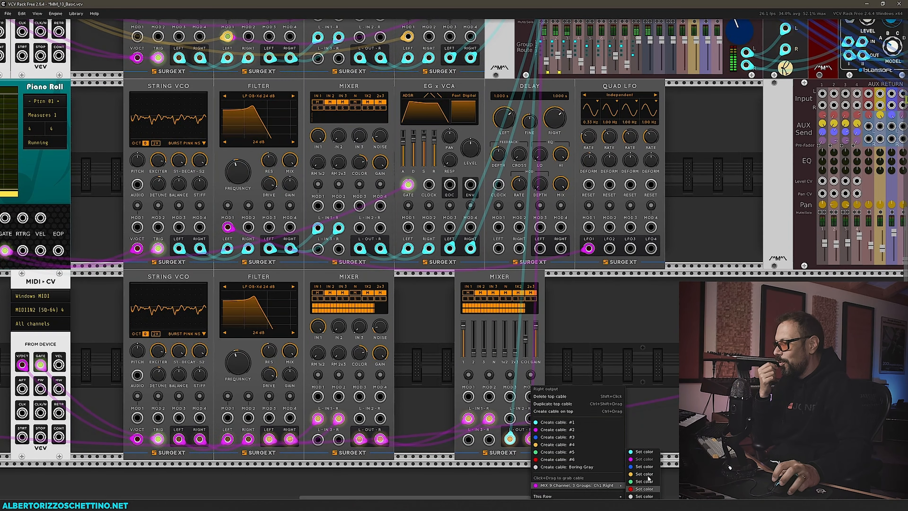
pyautogui.click(645, 453)
# Set the new MIDI-CV to Channel 10 and the duplicated String VCO's exciter to Burst Sine.
pyautogui.moveTo(449, 338); pyautogui.dragTo(655, 318)
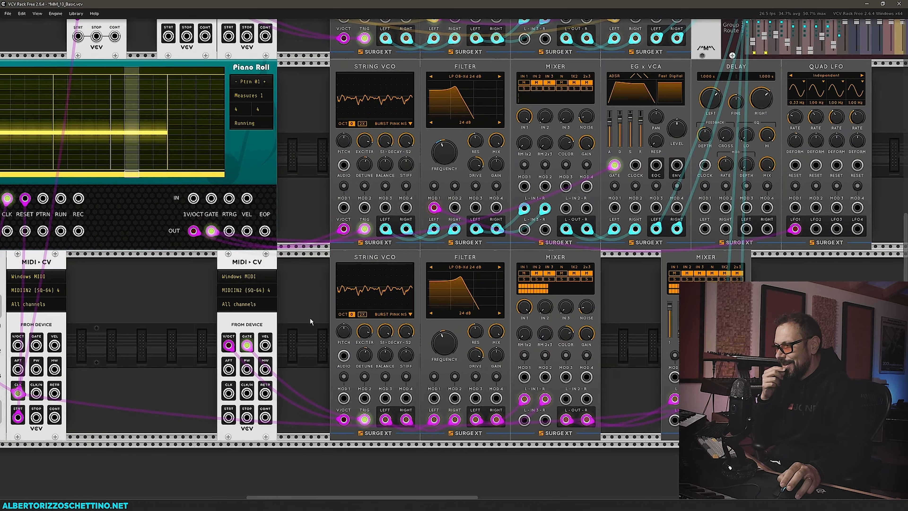
pyautogui.click(242, 305)
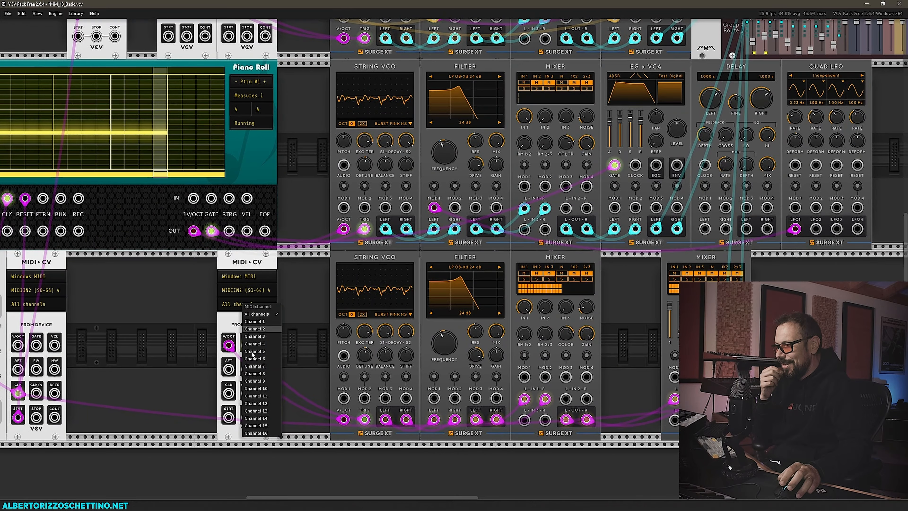
pyautogui.click(257, 390)
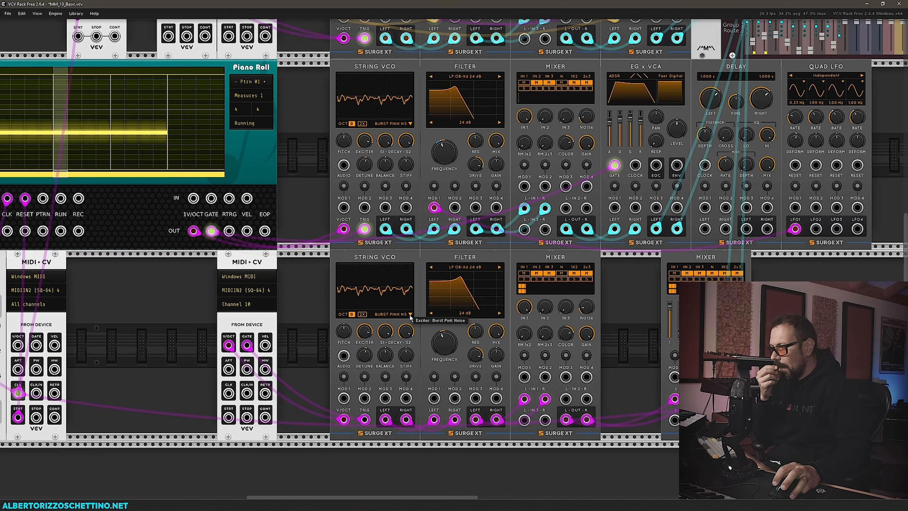
pyautogui.click(391, 316)
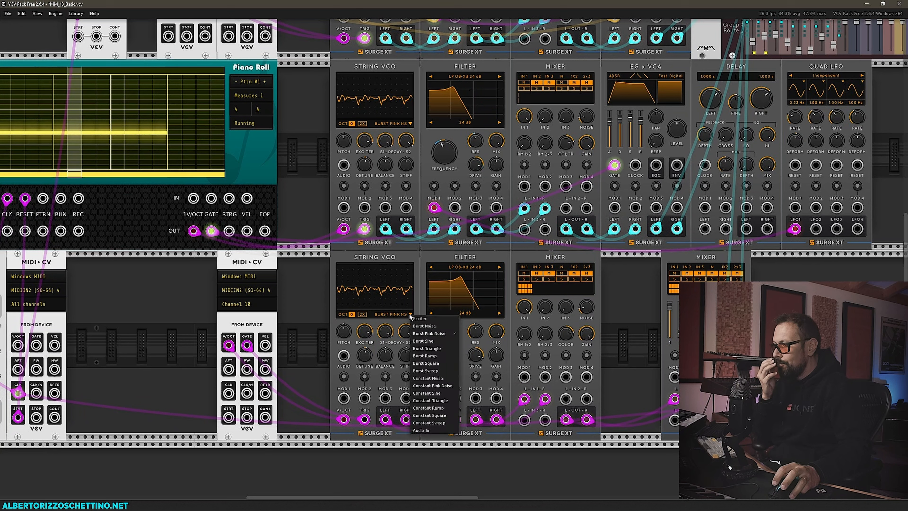
pyautogui.click(424, 342)
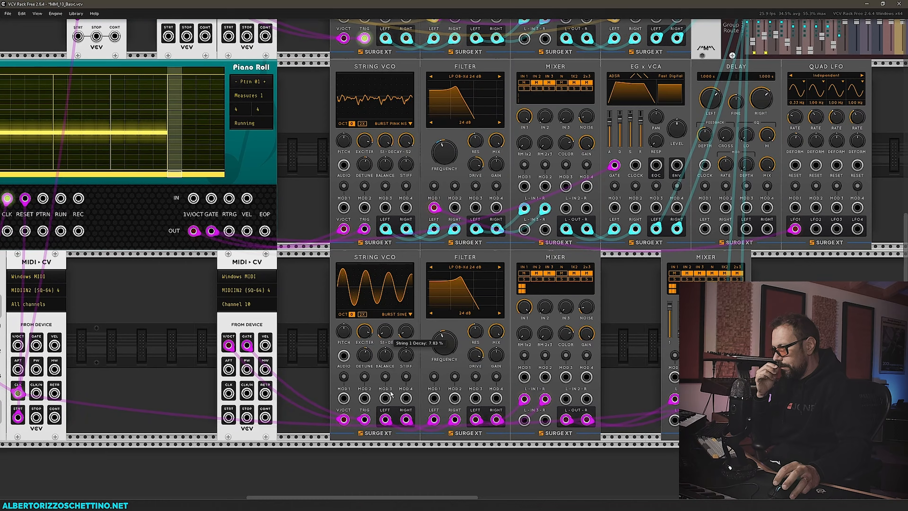
# Lower the duplicated Filter's frequency and reduce the String VCO's string 2 detune and pitch.
pyautogui.moveTo(444, 342); pyautogui.dragTo(443, 411)
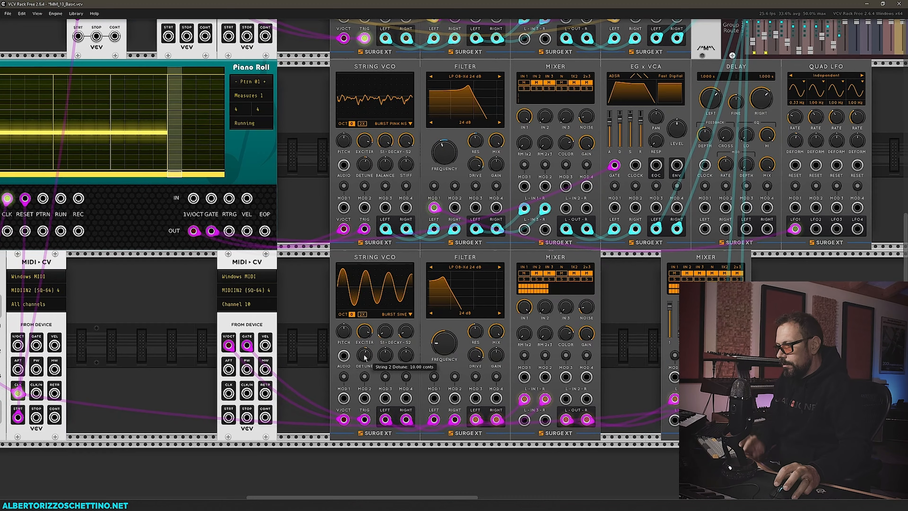
pyautogui.moveTo(366, 359); pyautogui.dragTo(364, 375)
pyautogui.moveTo(344, 334); pyautogui.dragTo(347, 356)
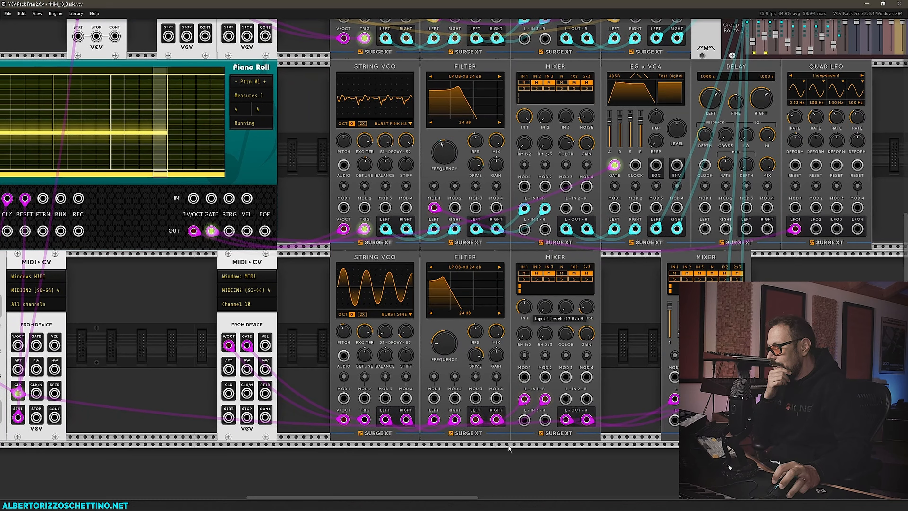
# Turn the duplicated Filter's resonance down, reset its drive to 0 dB and raise its frequency.
pyautogui.moveTo(475, 332); pyautogui.dragTo(468, 492)
pyautogui.doubleClick(475, 355)
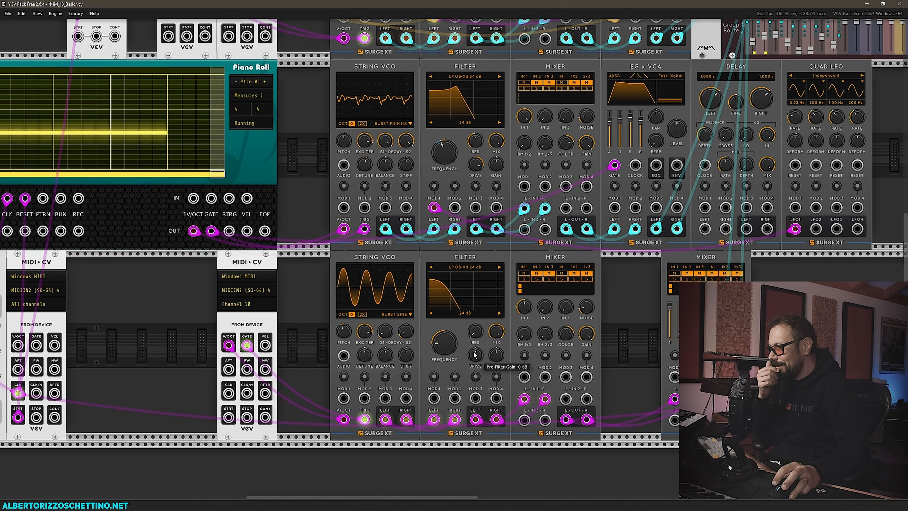
pyautogui.moveTo(444, 342); pyautogui.dragTo(442, 296)
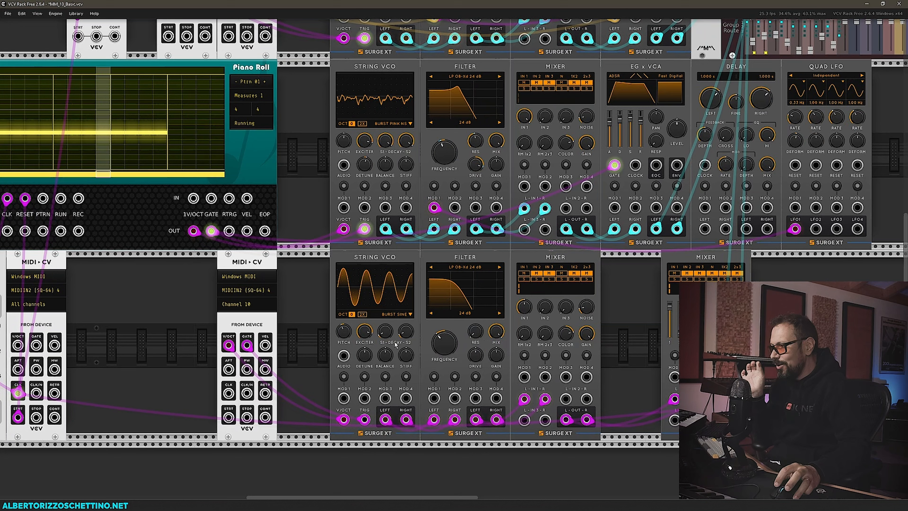
# Raise the duplicated String VCO's string 1 decay and pitch, along with its Filter's frequency and resonance.
pyautogui.moveTo(387, 335); pyautogui.dragTo(405, 295)
pyautogui.moveTo(444, 343); pyautogui.dragTo(449, 293)
pyautogui.moveTo(476, 331); pyautogui.dragTo(465, 275)
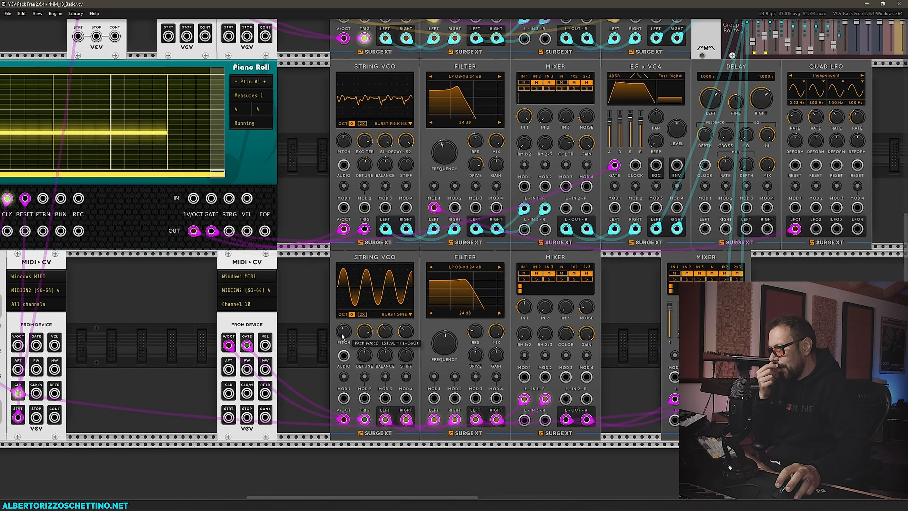
pyautogui.moveTo(346, 329); pyautogui.dragTo(352, 309)
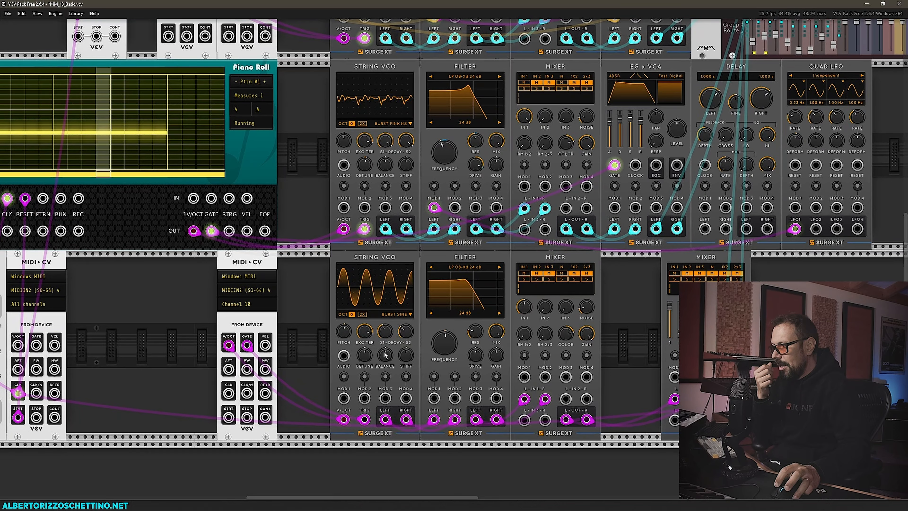
pyautogui.moveTo(388, 338); pyautogui.dragTo(398, 239)
# Raise the duplicated Filter's resonance to about 38% and its drive, and fine-tune the Mixer level and String VCO pitch.
pyautogui.moveTo(476, 333); pyautogui.dragTo(480, 312)
pyautogui.moveTo(477, 355); pyautogui.dragTo(524, 275)
pyautogui.moveTo(586, 307); pyautogui.dragTo(589, 378)
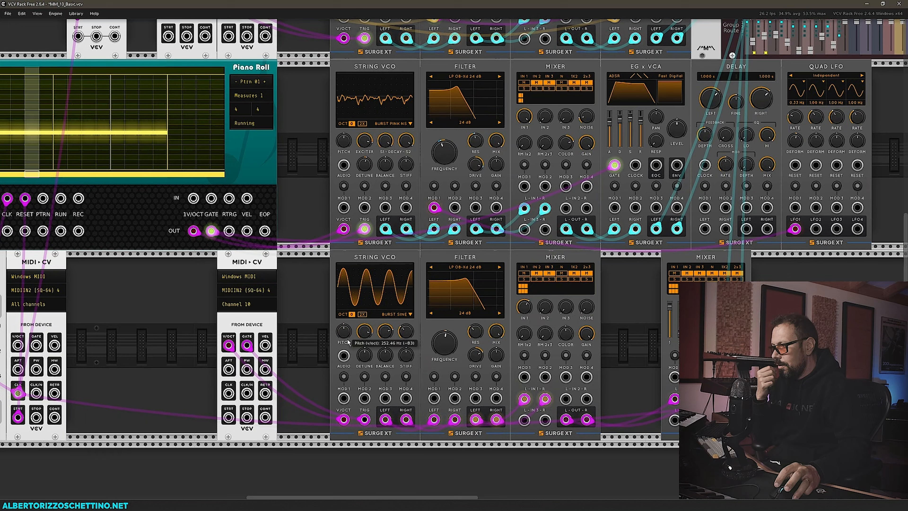
pyautogui.moveTo(347, 340); pyautogui.dragTo(348, 342)
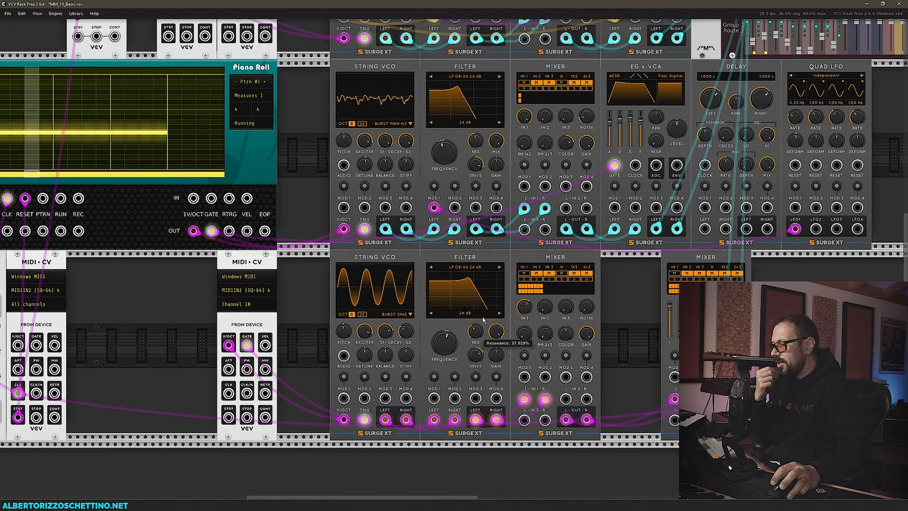
pyautogui.moveTo(481, 363); pyautogui.dragTo(489, 311)
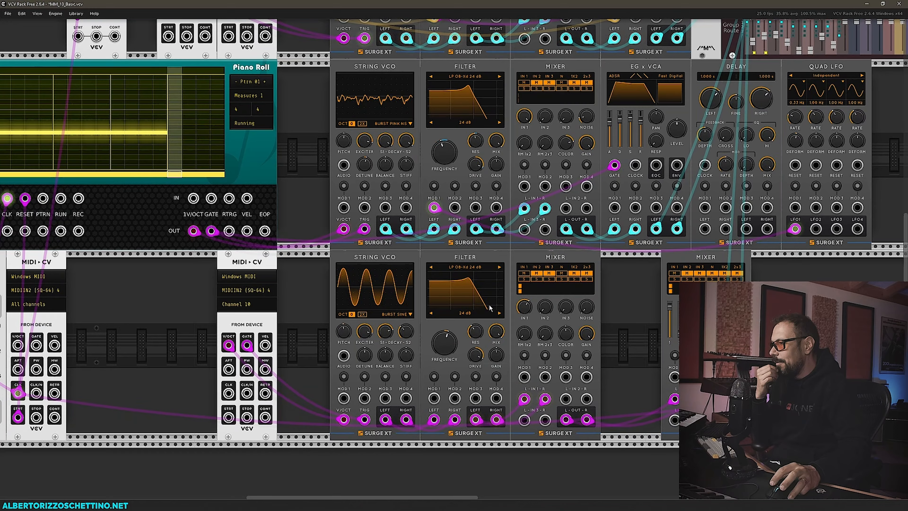
# Change the duplicated Filter's type to the lowpass LP Diode Ladder.
pyautogui.click(482, 272)
pyautogui.moveTo(496, 293)
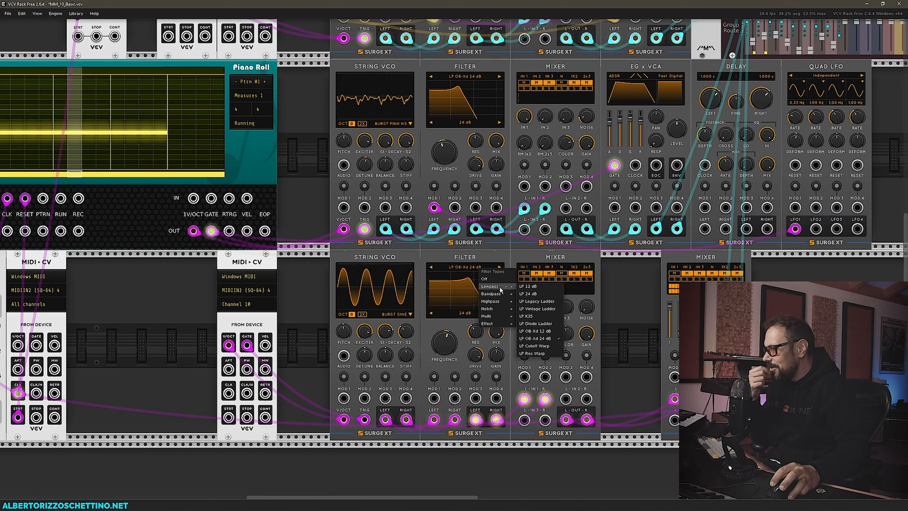
pyautogui.click(537, 323)
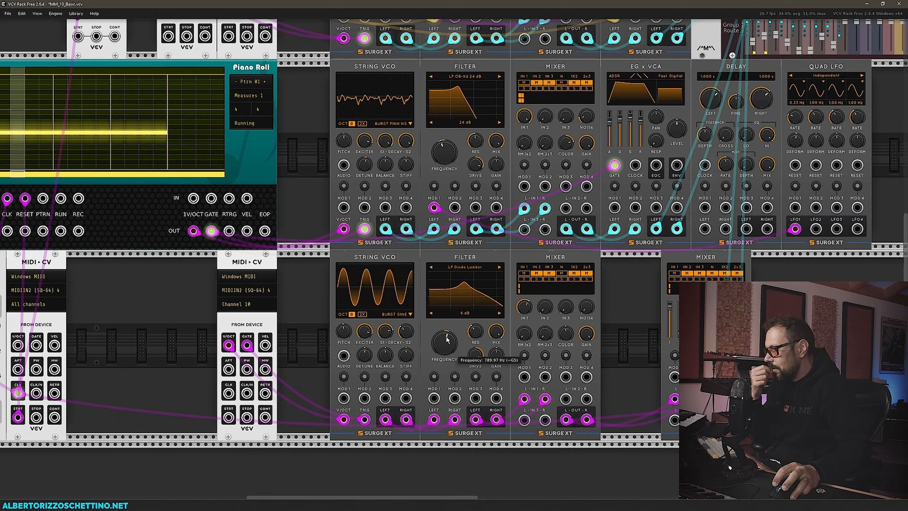
# Lower the duplicated Filter's frequency to about 82 Hz with more resonance, and raise the String VCO's stiffness.
pyautogui.moveTo(444, 364); pyautogui.dragTo(444, 384)
pyautogui.moveTo(477, 333); pyautogui.dragTo(481, 307)
pyautogui.moveTo(444, 343); pyautogui.dragTo(445, 389)
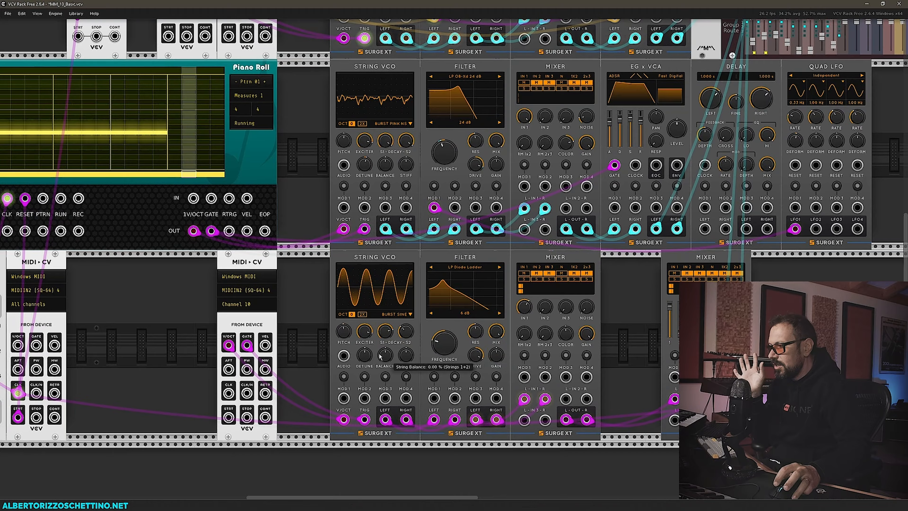
pyautogui.moveTo(407, 357); pyautogui.dragTo(408, 337)
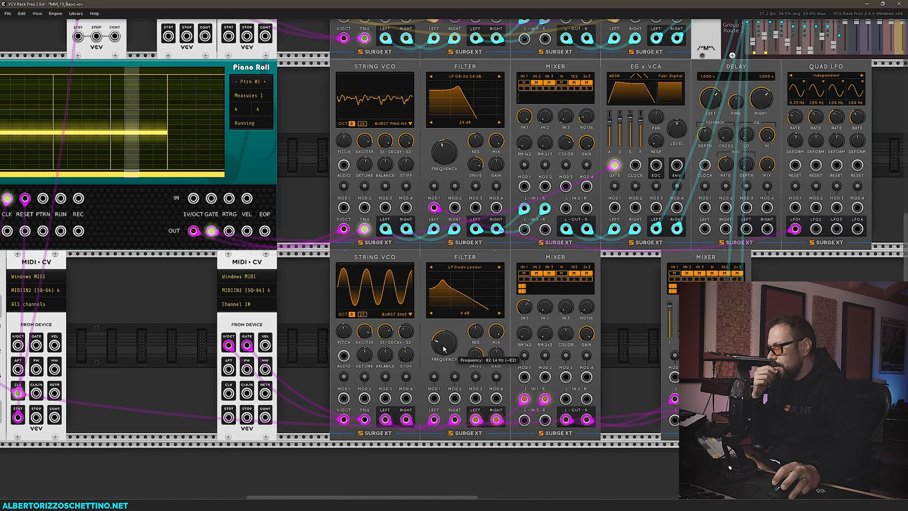
# Add a Surge XT Distortion module between the duplicated Filter and its Mixer.
pyautogui.rightClick(625, 296)
pyautogui.write('distor')
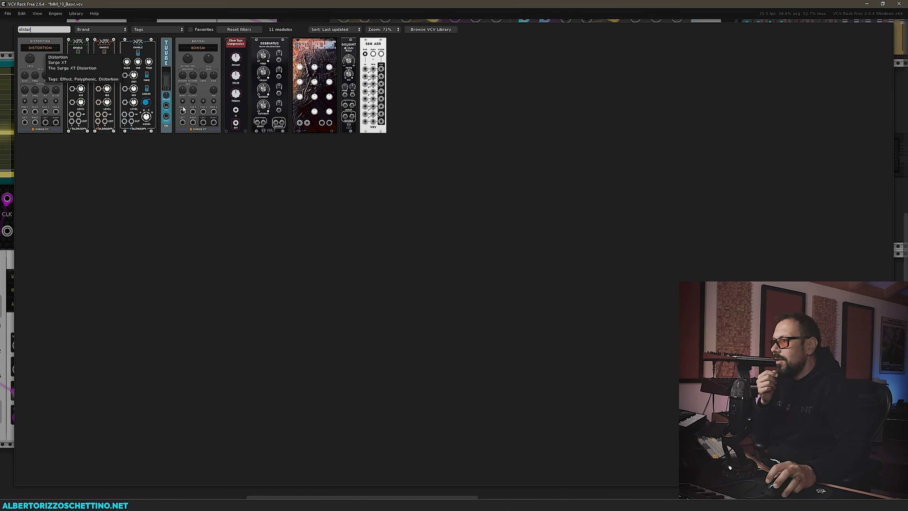
pyautogui.click(40, 86)
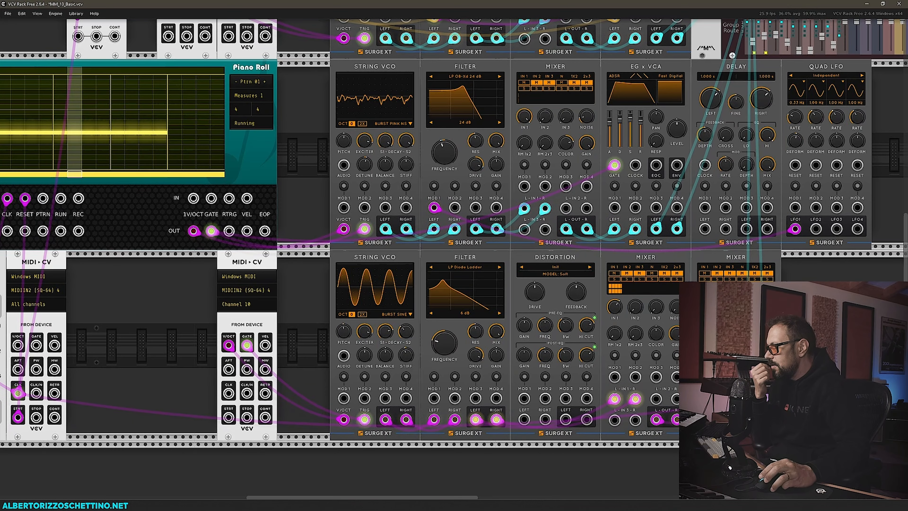
pyautogui.moveTo(622, 352); pyautogui.dragTo(531, 338)
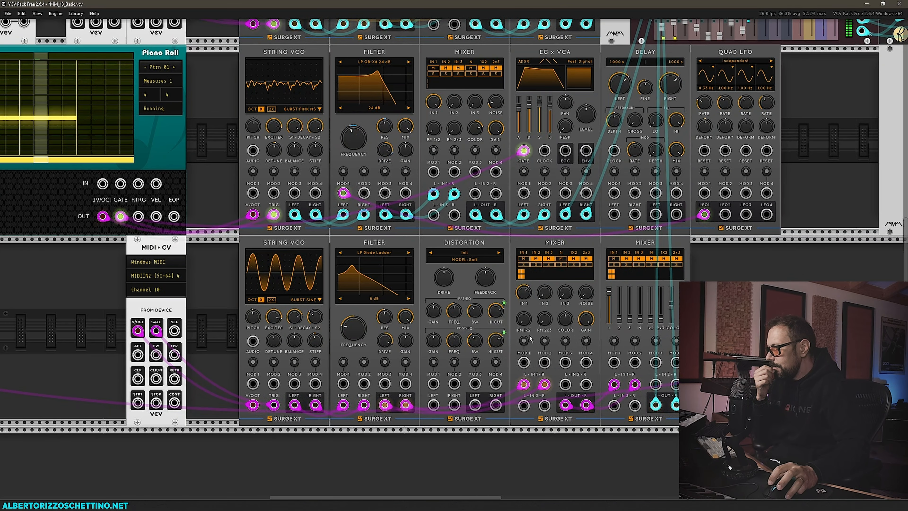
# Patch the Filter's stereo output into the Distortion and its left output into Mixer input 1, and remove the right-channel cable between the two Mixers.
pyautogui.moveTo(524, 384); pyautogui.dragTo(433, 406)
pyautogui.moveTo(544, 384); pyautogui.dragTo(523, 384)
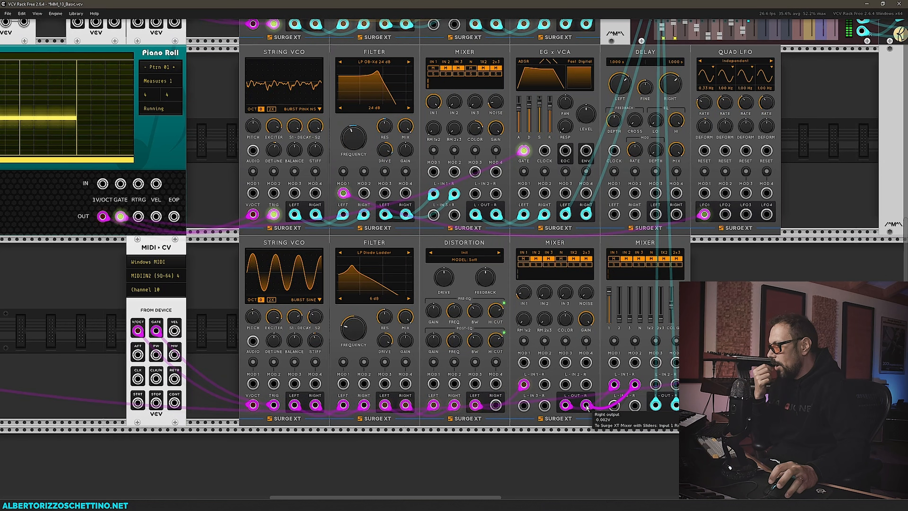
pyautogui.moveTo(634, 384); pyautogui.dragTo(598, 424)
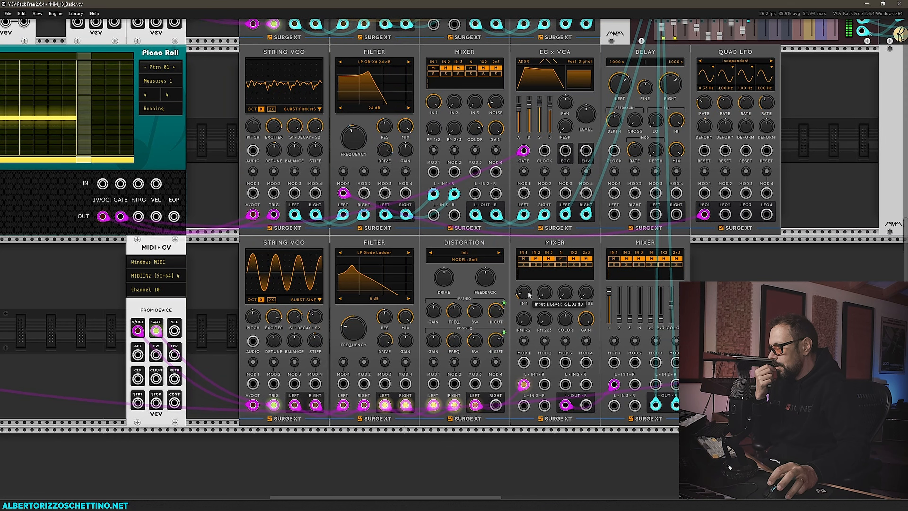
# Switch the Distortion's model to OJD and raise its drive to about 15 dB.
pyautogui.click(479, 262)
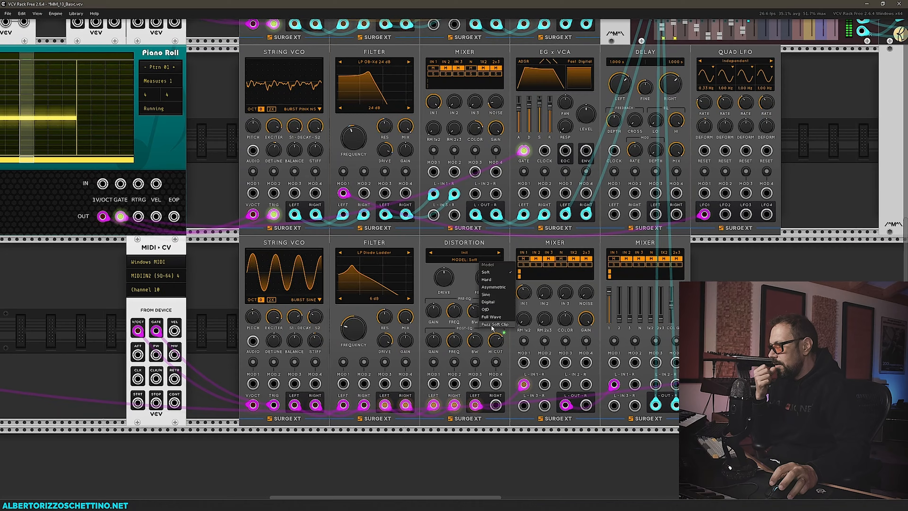
pyautogui.click(486, 309)
pyautogui.moveTo(446, 282); pyautogui.dragTo(452, 210)
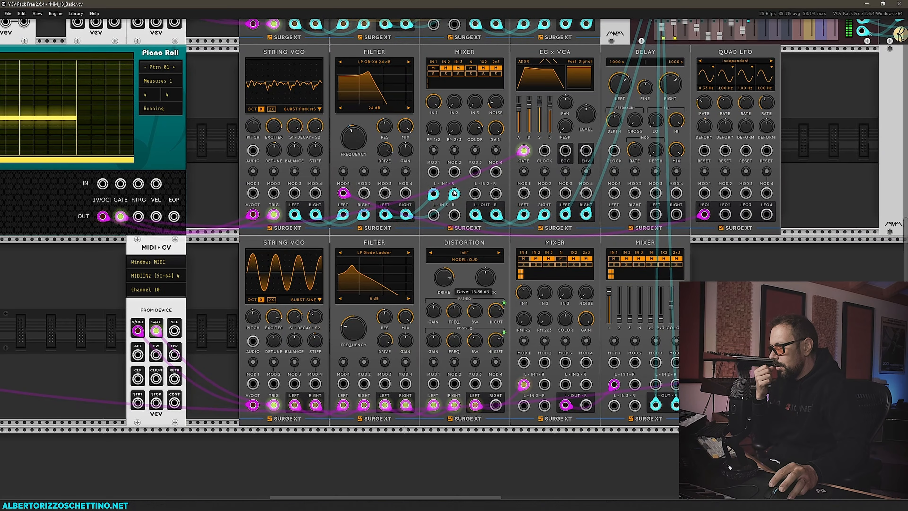
# Try the bandpass BP 12 dB type on the Filter feeding the Distortion.
pyautogui.moveTo(214, 279); pyautogui.dragTo(330, 289)
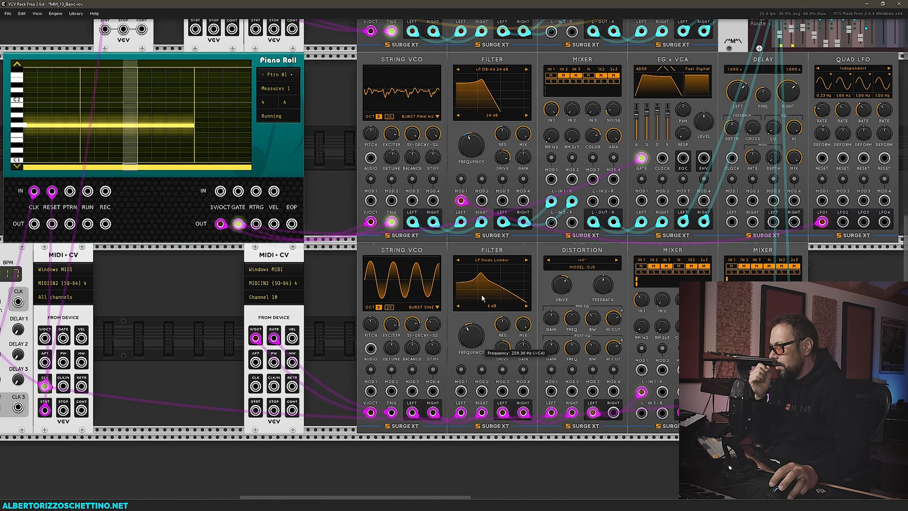
pyautogui.click(458, 260)
pyautogui.click(493, 260)
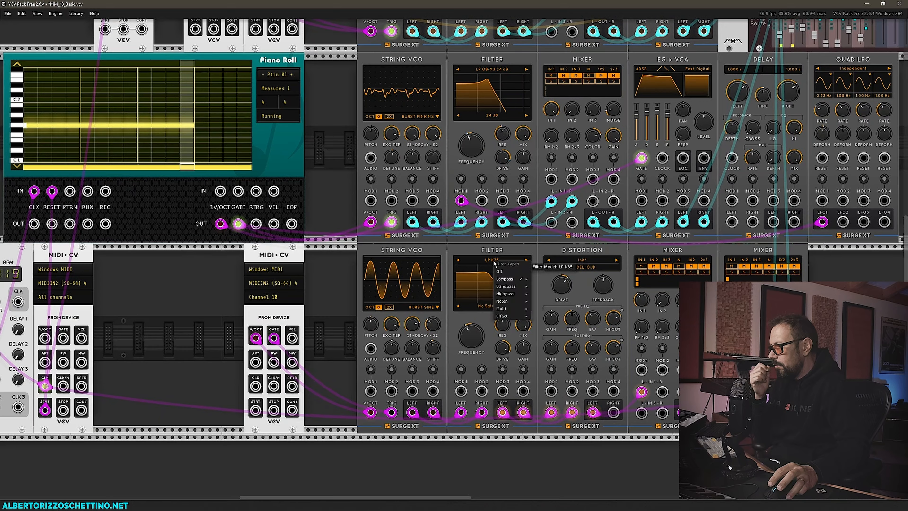
pyautogui.moveTo(508, 281)
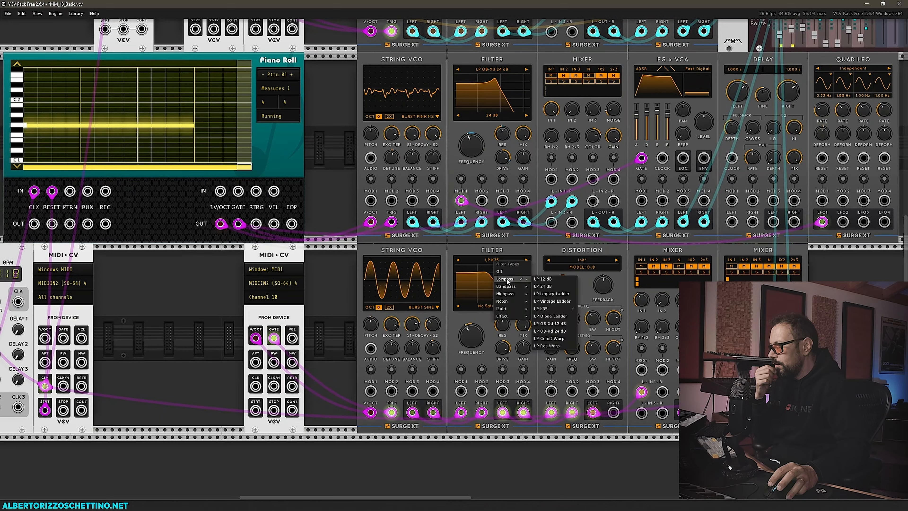
pyautogui.moveTo(512, 303)
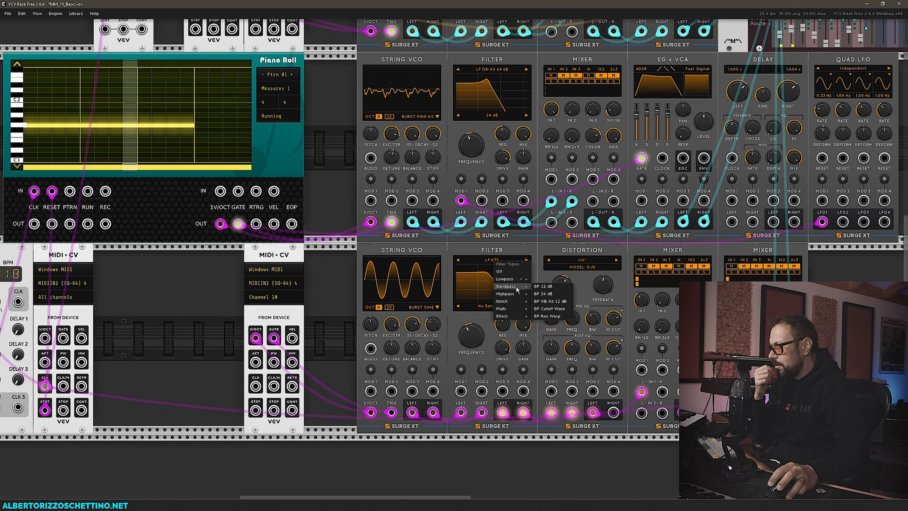
pyautogui.click(546, 286)
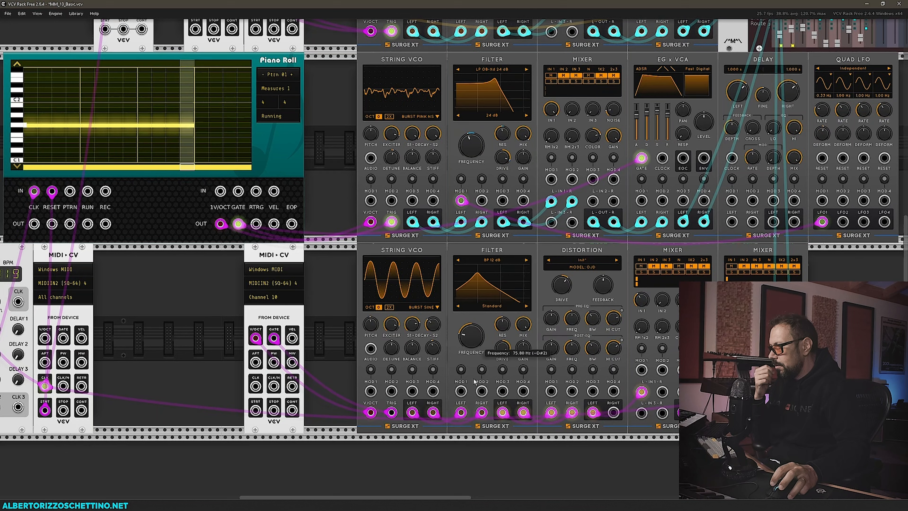
# Change the Filter before the Distortion to the lowpass LP K35 type with Moderate Saturation.
pyautogui.click(494, 260)
pyautogui.moveTo(511, 281)
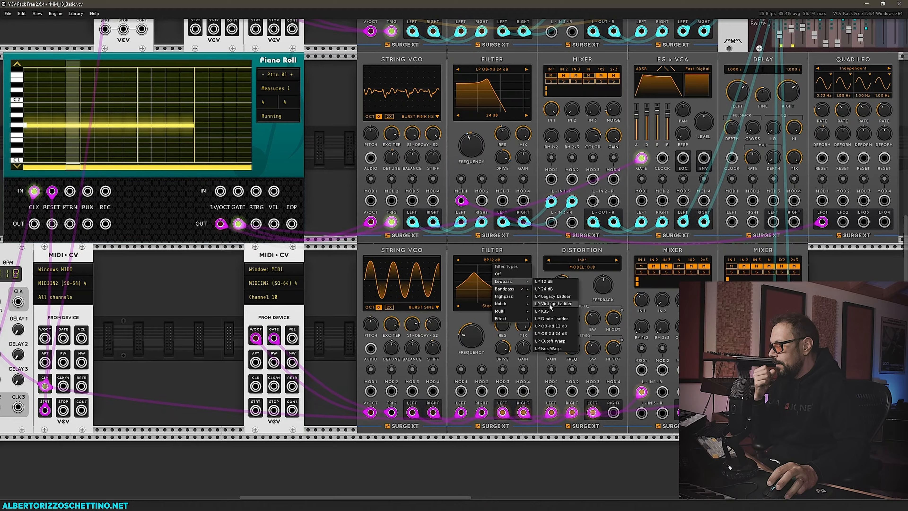
pyautogui.click(542, 311)
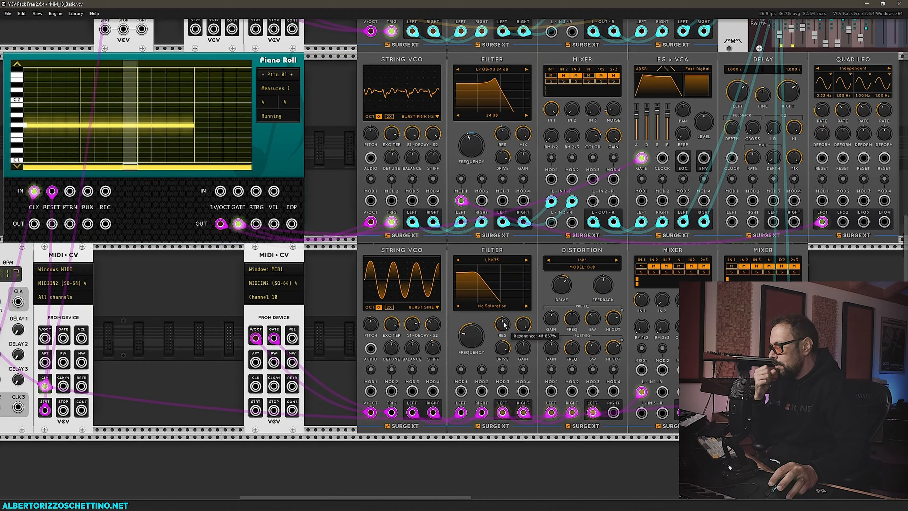
pyautogui.click(526, 306)
pyautogui.click(500, 309)
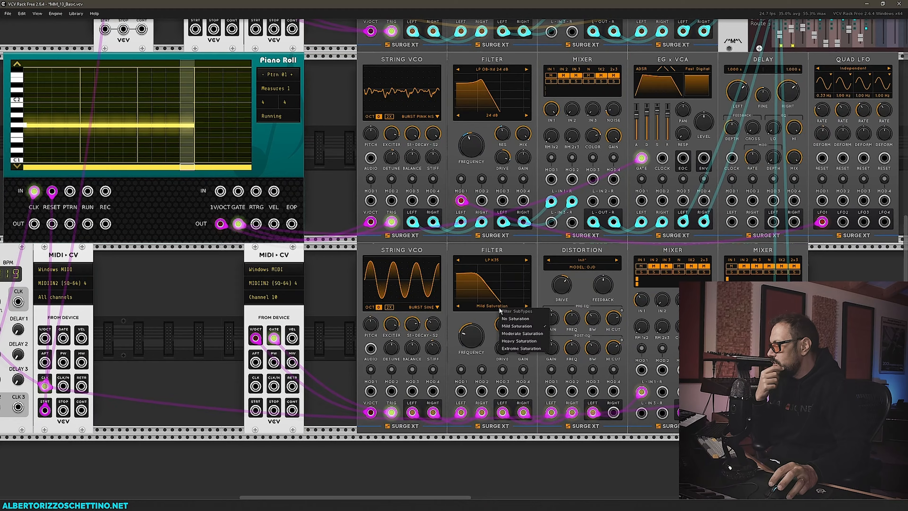
pyautogui.click(519, 341)
pyautogui.click(506, 307)
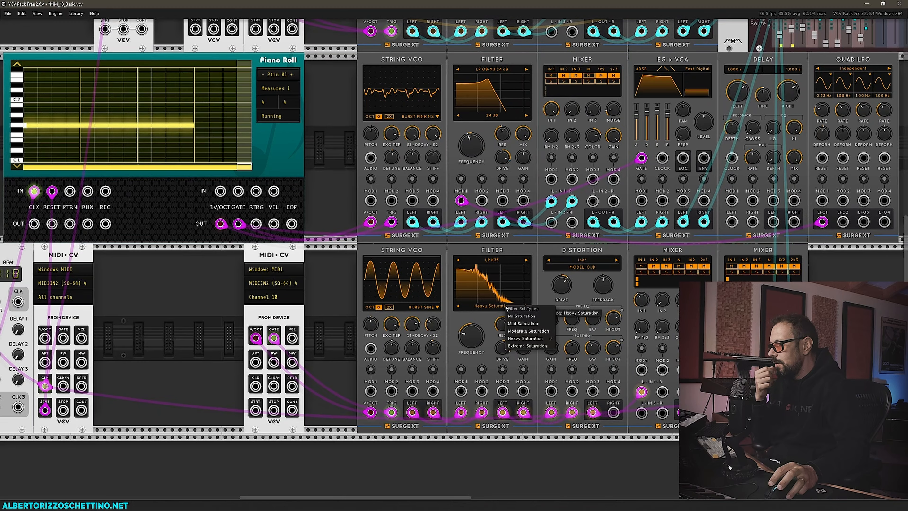
pyautogui.click(528, 331)
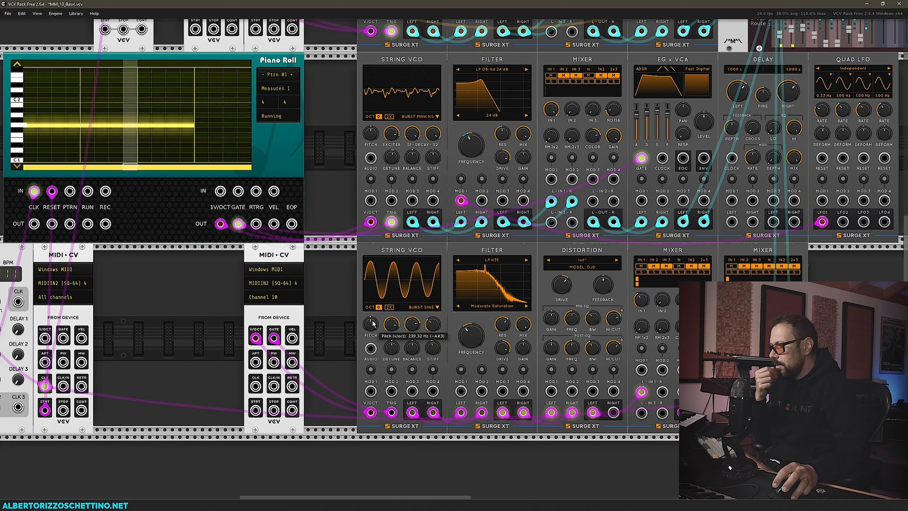
# Raise the second String VCO's pitch, adjust its detune, set its Filter's frequency to about 307 Hz, and raise the Distortion's drive.
pyautogui.moveTo(372, 323); pyautogui.dragTo(383, 274)
pyautogui.moveTo(392, 353); pyautogui.dragTo(392, 355)
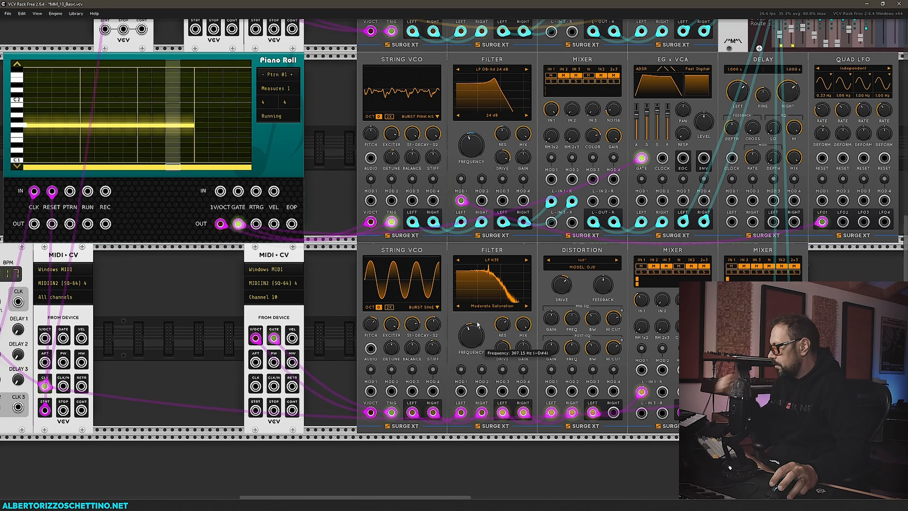
pyautogui.moveTo(477, 324); pyautogui.dragTo(489, 328)
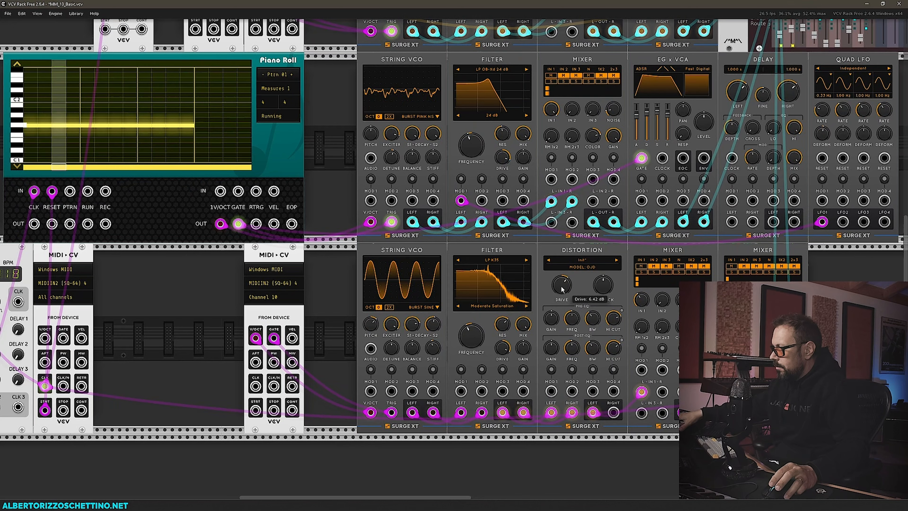
pyautogui.moveTo(562, 289); pyautogui.dragTo(566, 224)
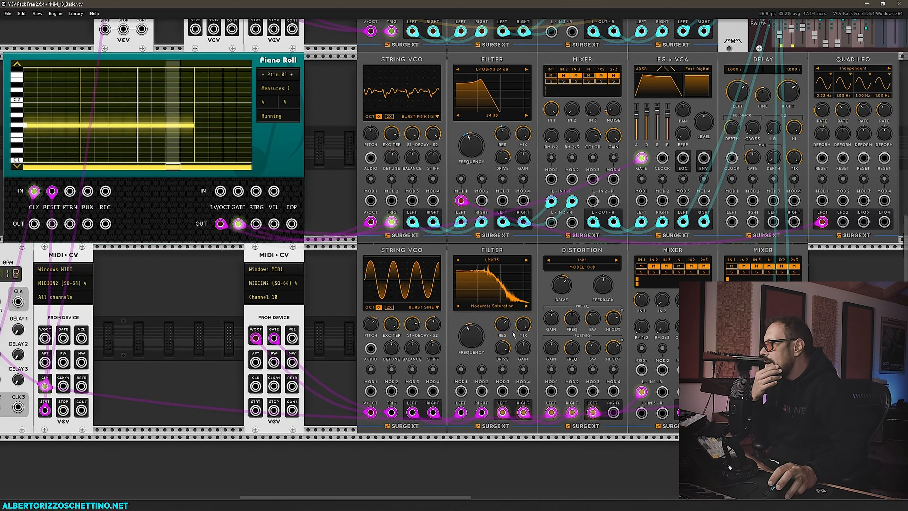
# Duplicate the EG x VCA module and place the copy between the second String VCO and its Filter.
pyautogui.moveTo(837, 270); pyautogui.dragTo(768, 326)
pyautogui.hotkey('ctrl', 'd')
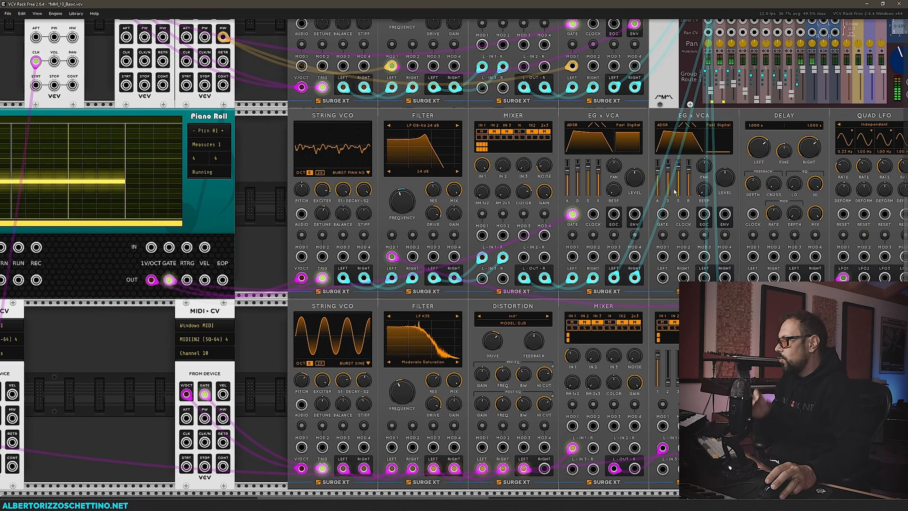
pyautogui.moveTo(672, 119); pyautogui.dragTo(394, 338)
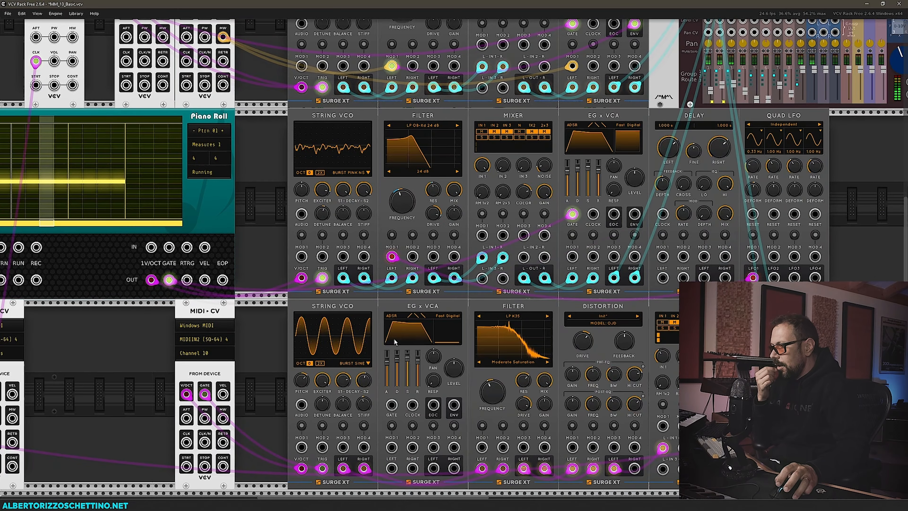
pyautogui.moveTo(274, 344); pyautogui.dragTo(394, 254)
pyautogui.moveTo(463, 293); pyautogui.dragTo(429, 449)
pyautogui.moveTo(473, 329); pyautogui.dragTo(471, 459)
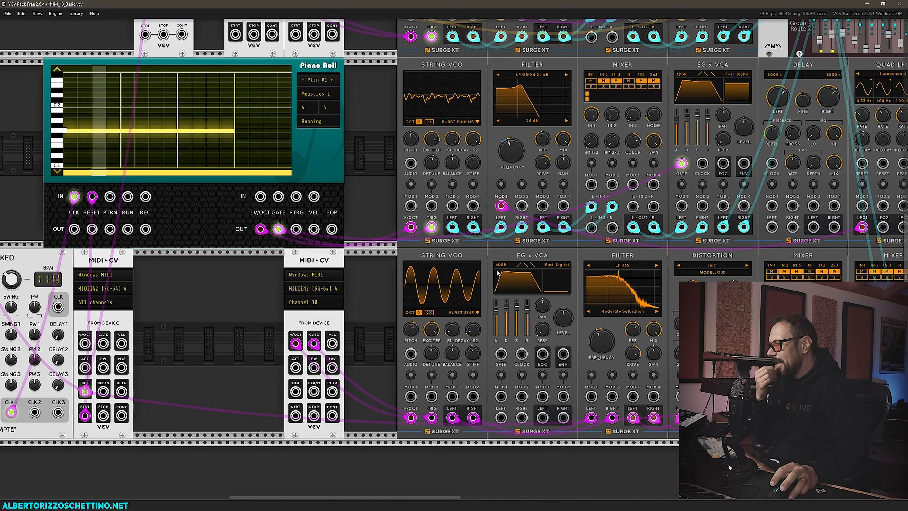
pyautogui.moveTo(386, 313); pyautogui.dragTo(340, 314)
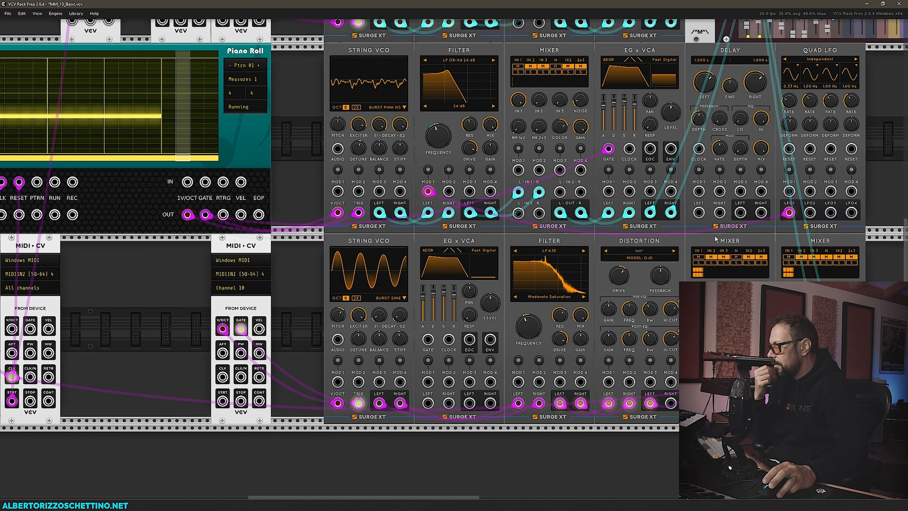
pyautogui.moveTo(876, 72); pyautogui.dragTo(653, 315)
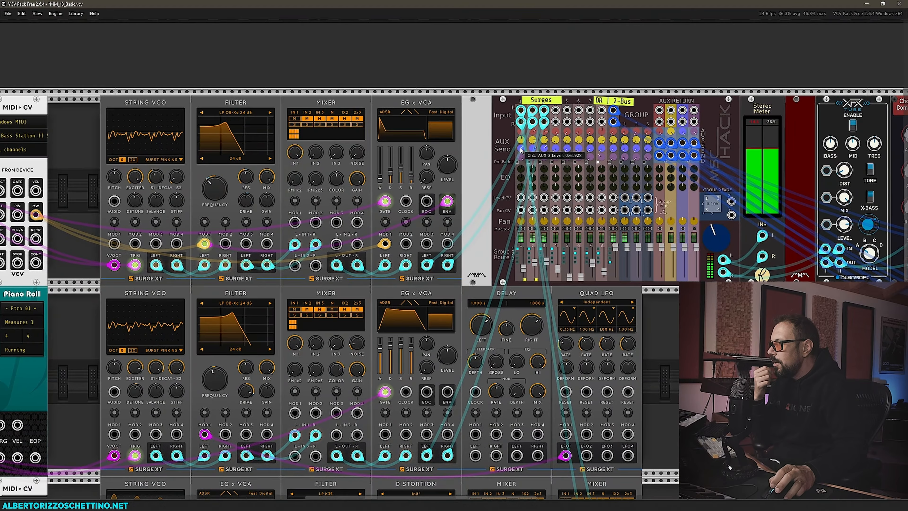
pyautogui.scroll(-3, 517, 156)
pyautogui.moveTo(519, 102); pyautogui.dragTo(523, 295)
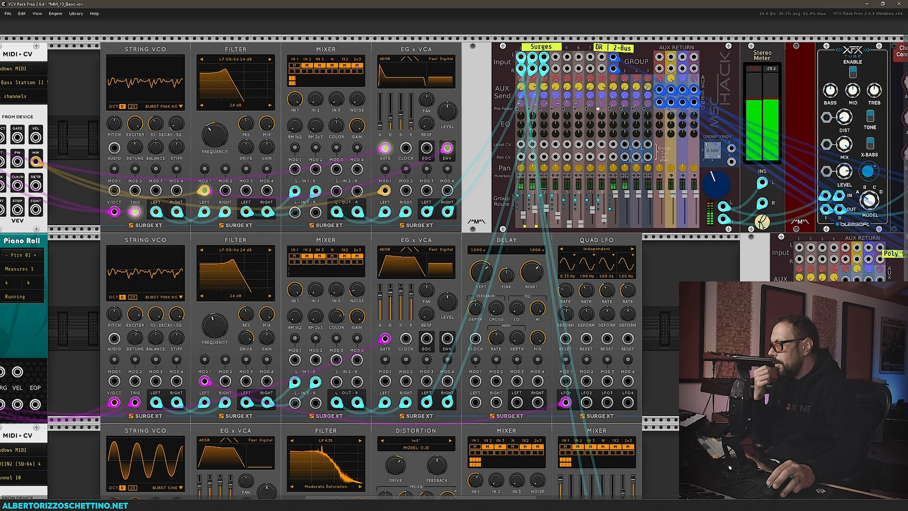
pyautogui.moveTo(692, 368); pyautogui.dragTo(876, 177)
pyautogui.moveTo(296, 301); pyautogui.dragTo(381, 362)
pyautogui.moveTo(362, 325); pyautogui.dragTo(289, 309)
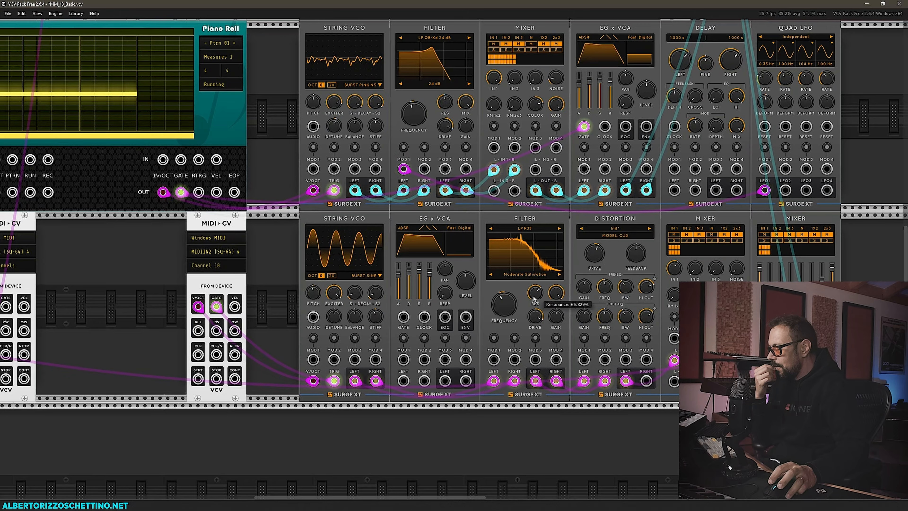
# Adjust the LP K35 Filter's resonance and drive, and lower its frequency to about 87 Hz.
pyautogui.moveTo(529, 321); pyautogui.dragTo(525, 413)
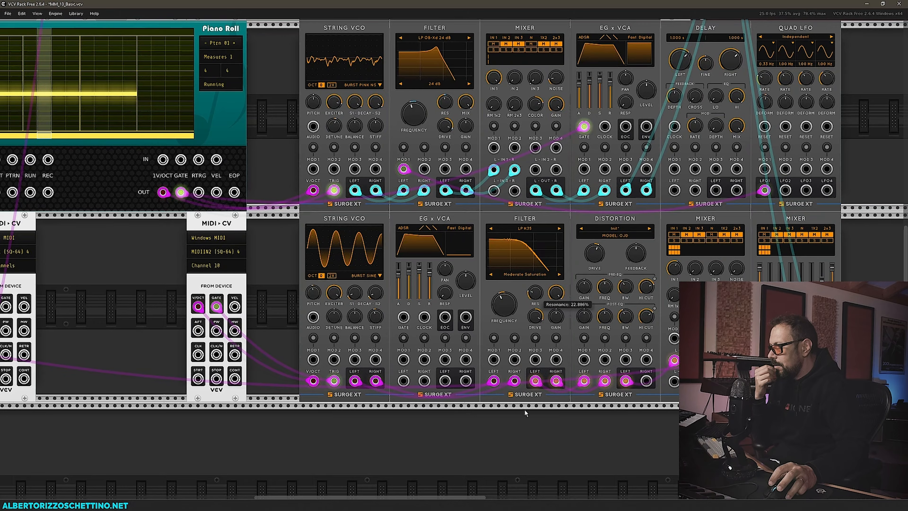
pyautogui.moveTo(504, 304); pyautogui.dragTo(501, 354)
pyautogui.moveTo(536, 317); pyautogui.dragTo(501, 305)
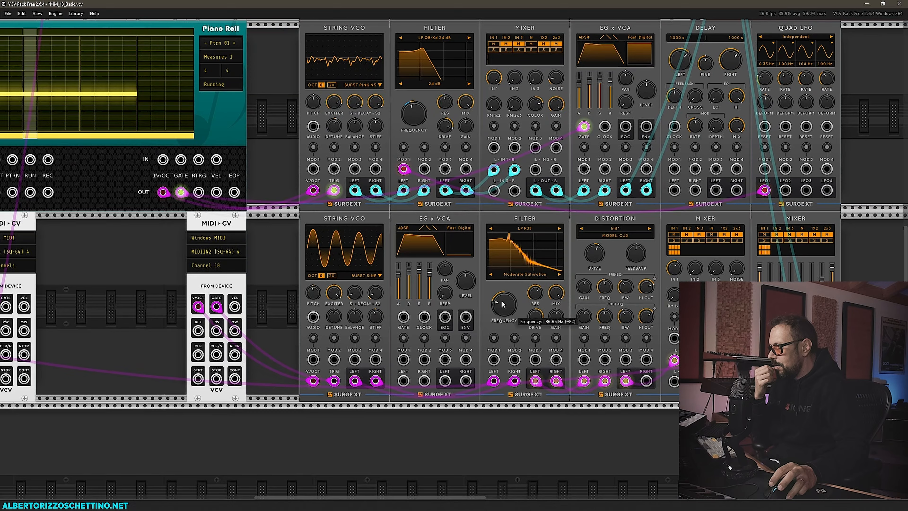
# Load the Distortion's Bright 2 preset with the Soft model, and lower the input 1 level of the Mixer after it.
pyautogui.click(599, 229)
pyautogui.click(610, 246)
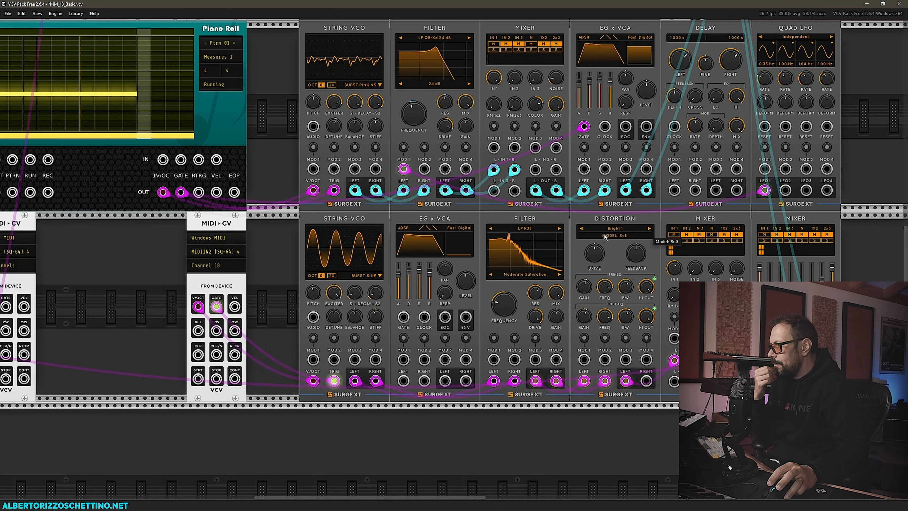
pyautogui.click(606, 236)
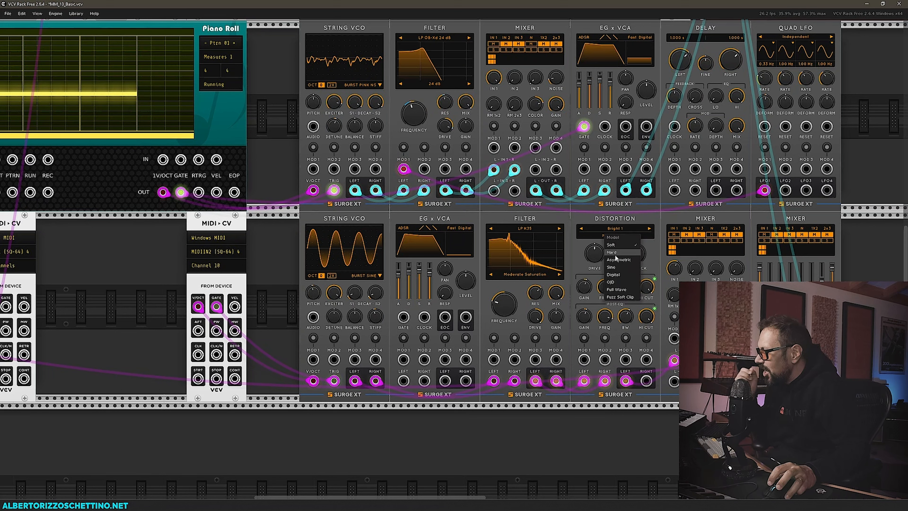
pyautogui.click(611, 245)
pyautogui.click(649, 229)
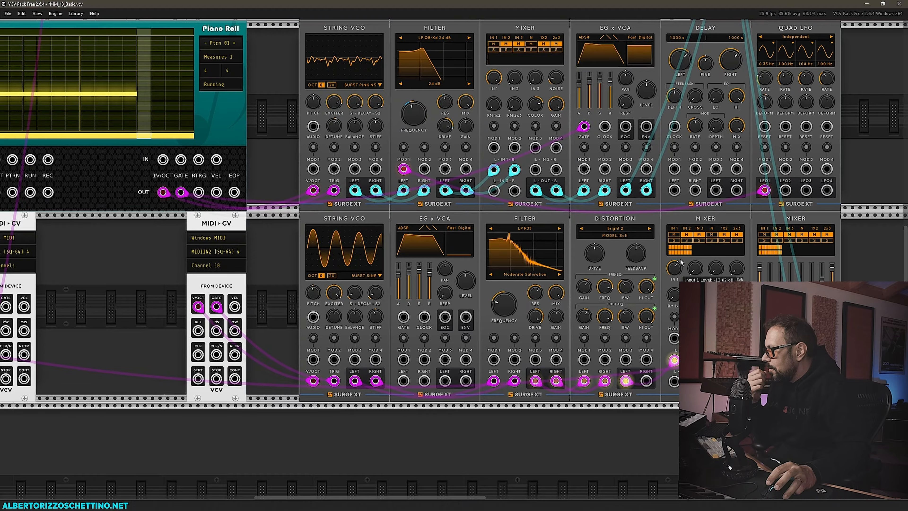
pyautogui.moveTo(681, 233); pyautogui.dragTo(674, 264)
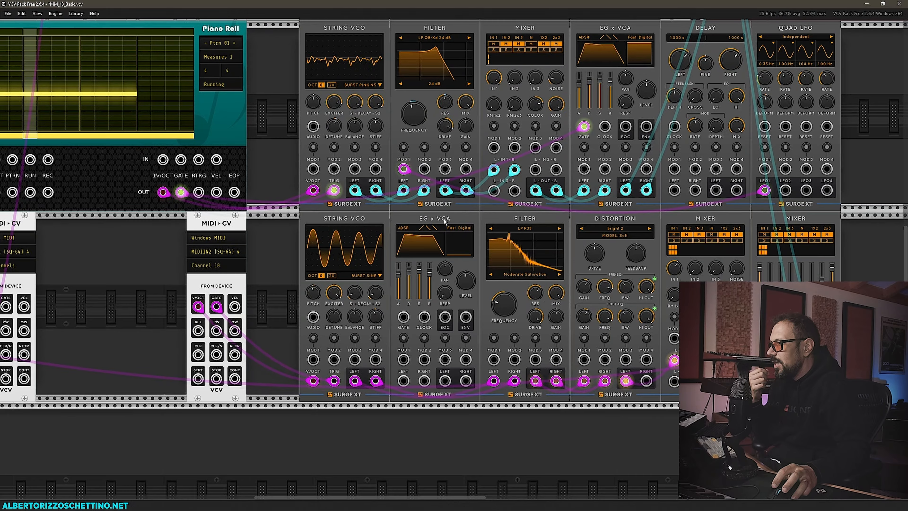
# Move the duplicated EG x VCA between the Distortion and the Mixer, and patch the left-channel signal through it into Mixer input 1.
pyautogui.moveTo(442, 219); pyautogui.dragTo(695, 226)
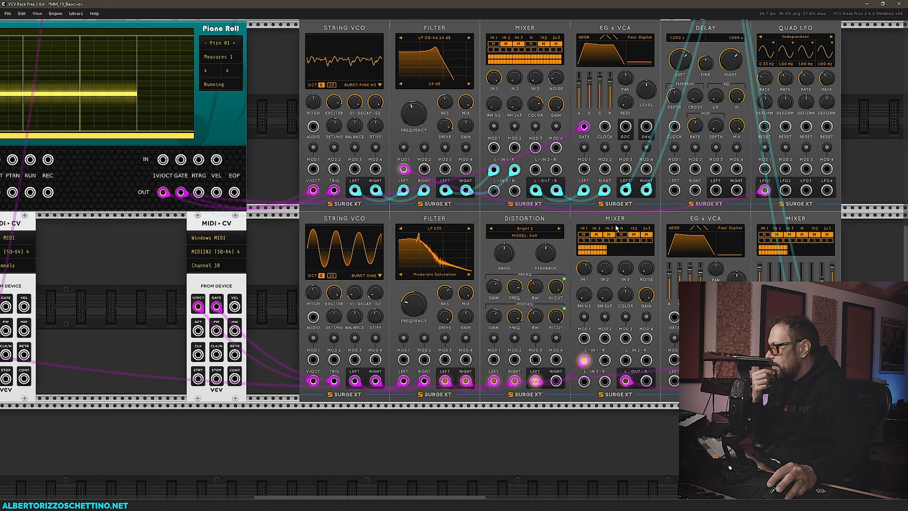
pyautogui.moveTo(667, 232); pyautogui.dragTo(578, 233)
pyautogui.moveTo(535, 380); pyautogui.dragTo(674, 360)
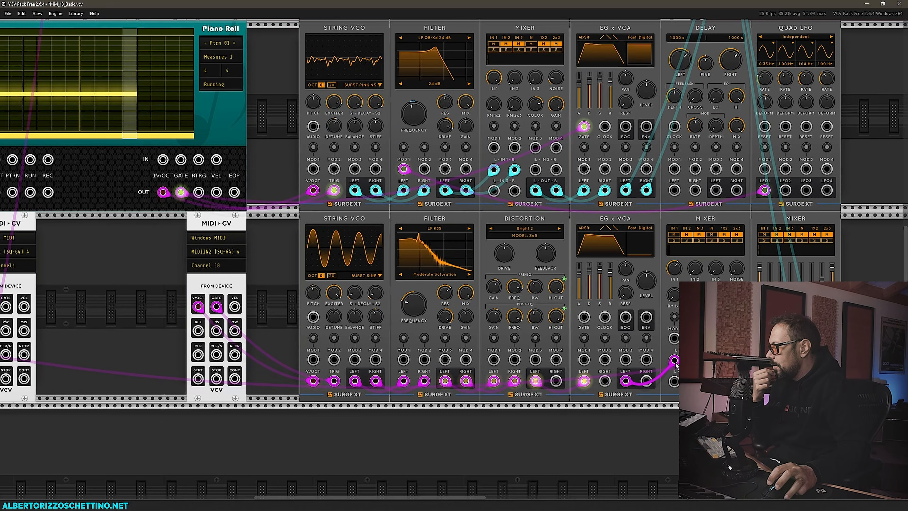
# Adjust the decay in the second voice's EG x VCA envelope, and patch the channel 10 MIDI-CV gate into its Gate input.
pyautogui.moveTo(589, 289); pyautogui.dragTo(595, 371)
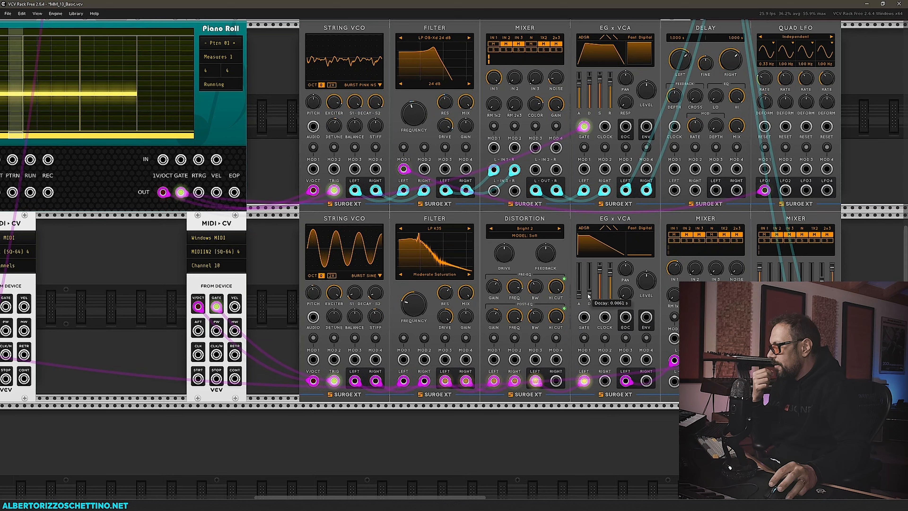
pyautogui.moveTo(589, 294); pyautogui.dragTo(611, 483)
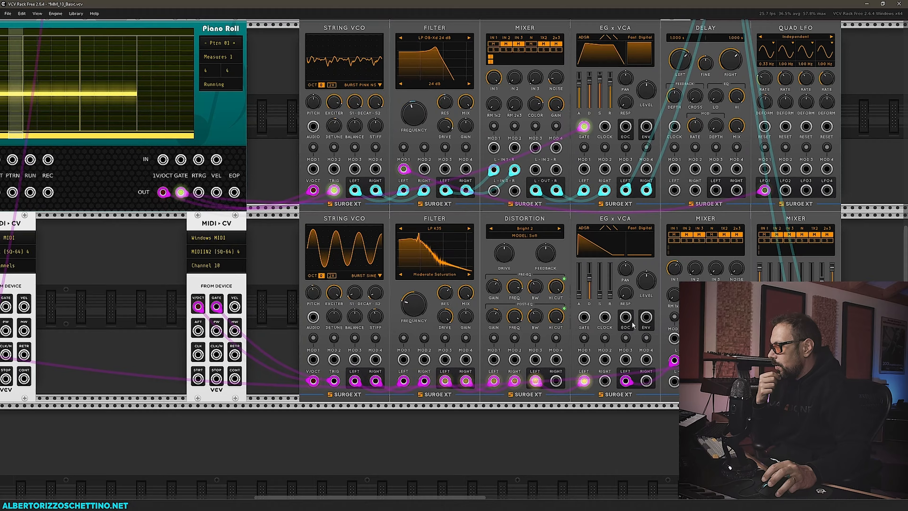
pyautogui.moveTo(584, 317); pyautogui.dragTo(217, 308)
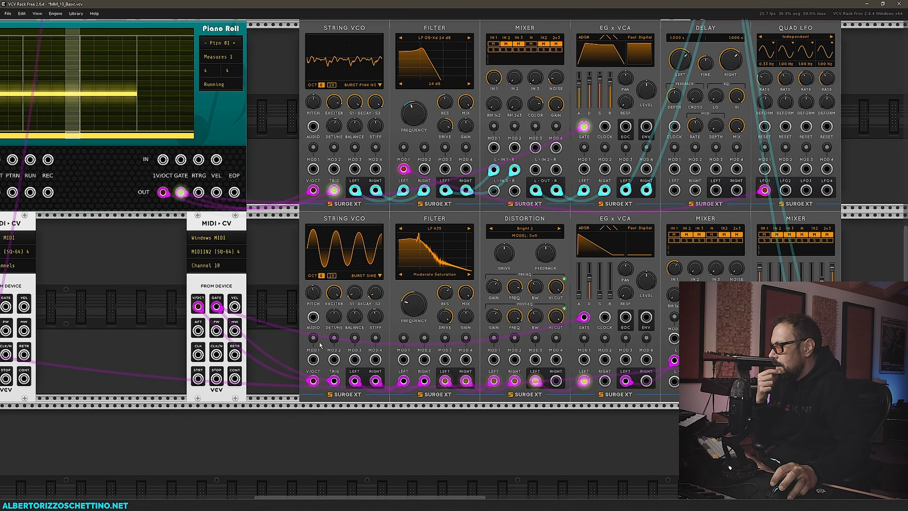
pyautogui.moveTo(586, 282); pyautogui.dragTo(589, 239)
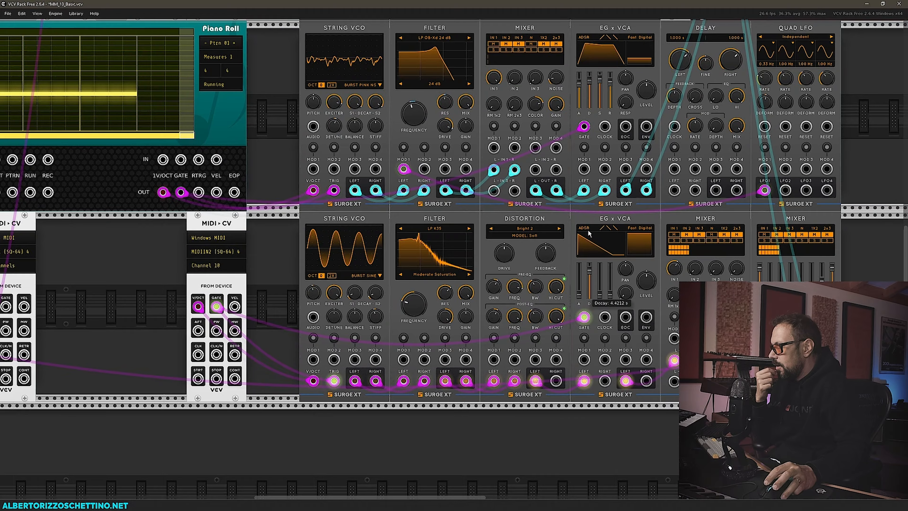
# Search the module library for "delay" and place a Surge XT Delay between the two Mixers of the second voice.
pyautogui.moveTo(875, 263); pyautogui.dragTo(675, 267)
pyautogui.rightClick(676, 267)
pyautogui.write('delay')
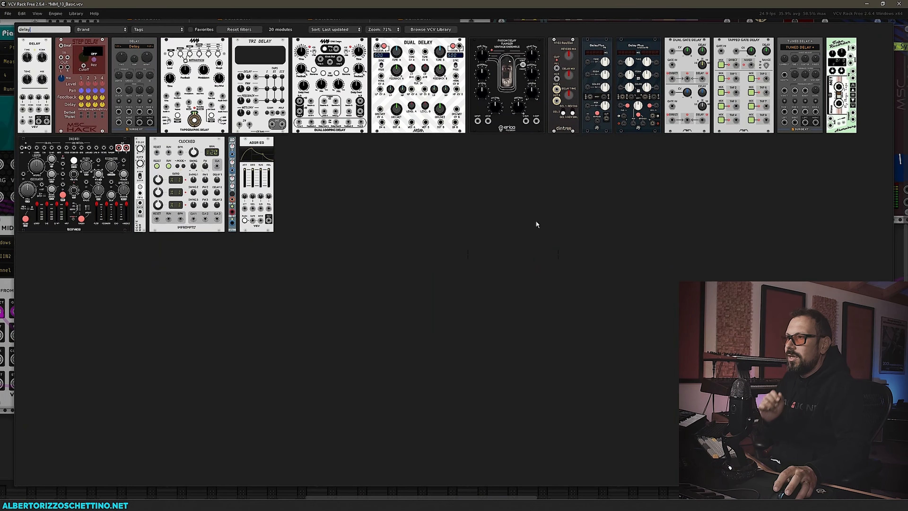
pyautogui.moveTo(132, 55); pyautogui.dragTo(561, 279)
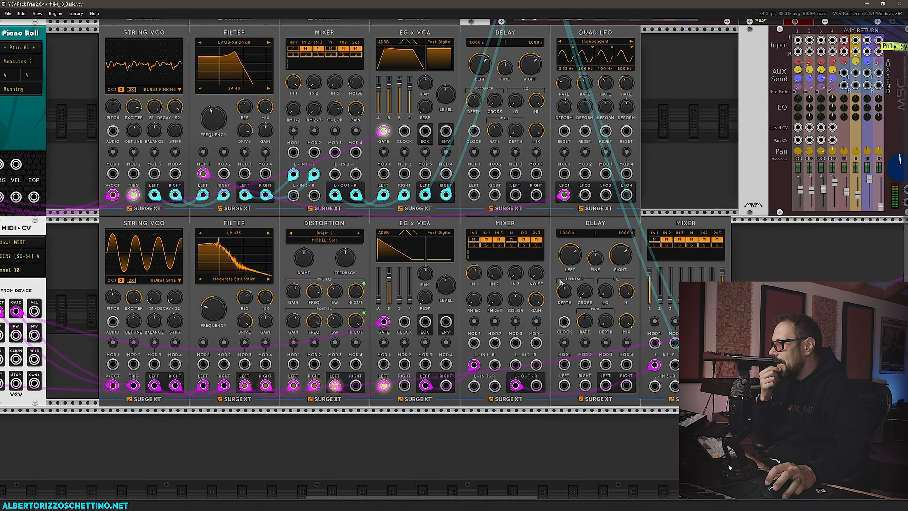
# Patch the first Mixer's output through the new Delay into the last Mixer, and connect a clock signal to the Delay's Clock input.
pyautogui.moveTo(457, 421); pyautogui.dragTo(505, 416)
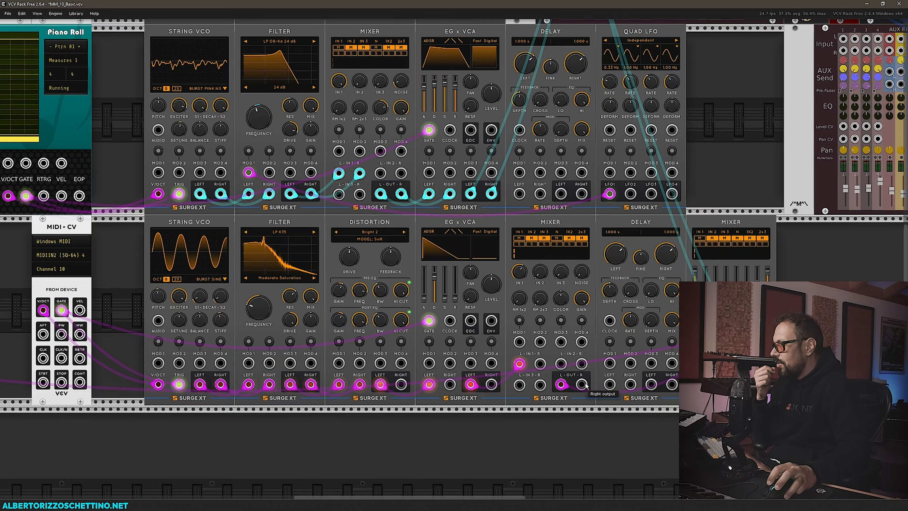
pyautogui.moveTo(609, 385); pyautogui.dragTo(562, 387)
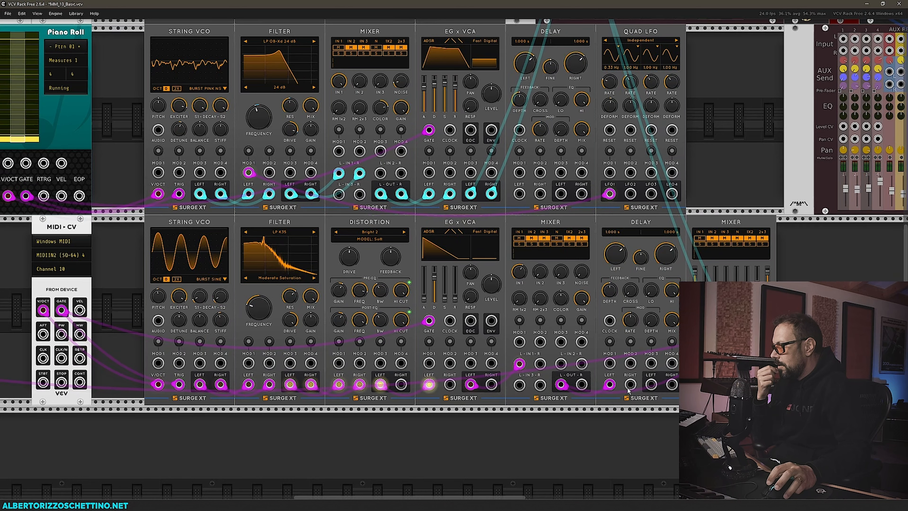
pyautogui.moveTo(631, 385); pyautogui.dragTo(653, 387)
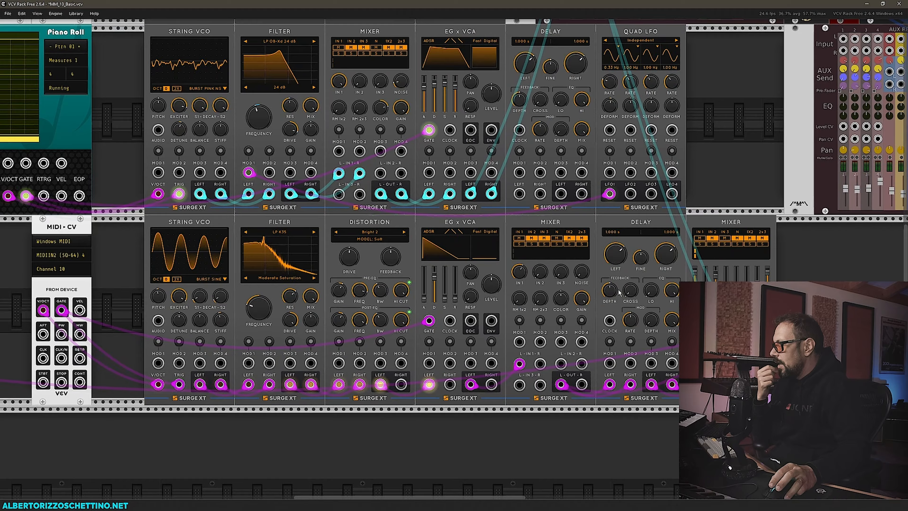
pyautogui.moveTo(610, 321); pyautogui.dragTo(155, 336)
pyautogui.moveTo(174, 351); pyautogui.dragTo(84, 379)
pyautogui.moveTo(418, 279); pyautogui.dragTo(167, 275)
pyautogui.moveTo(652, 362); pyautogui.dragTo(561, 387)
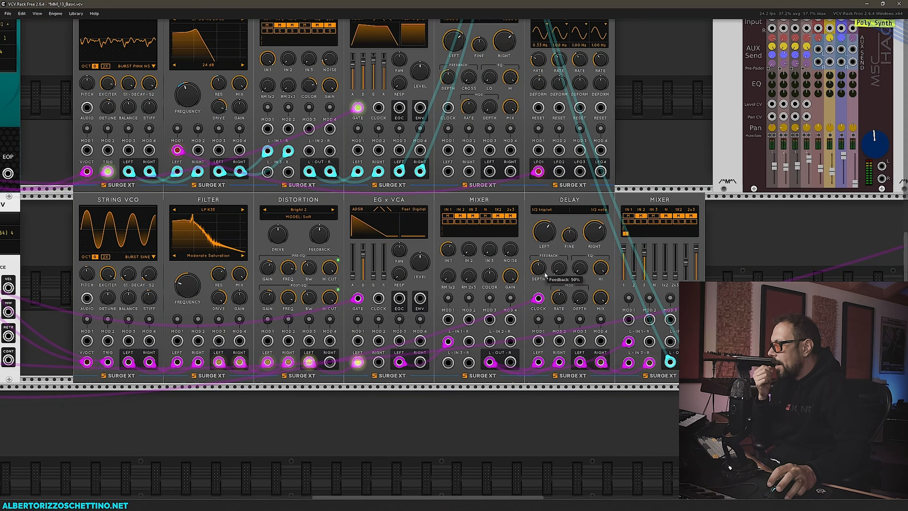
# Set the new Delay's left and right times to 1/8 triplet, and adjust its feedback, low cut and mix.
pyautogui.moveTo(583, 272); pyautogui.dragTo(587, 175)
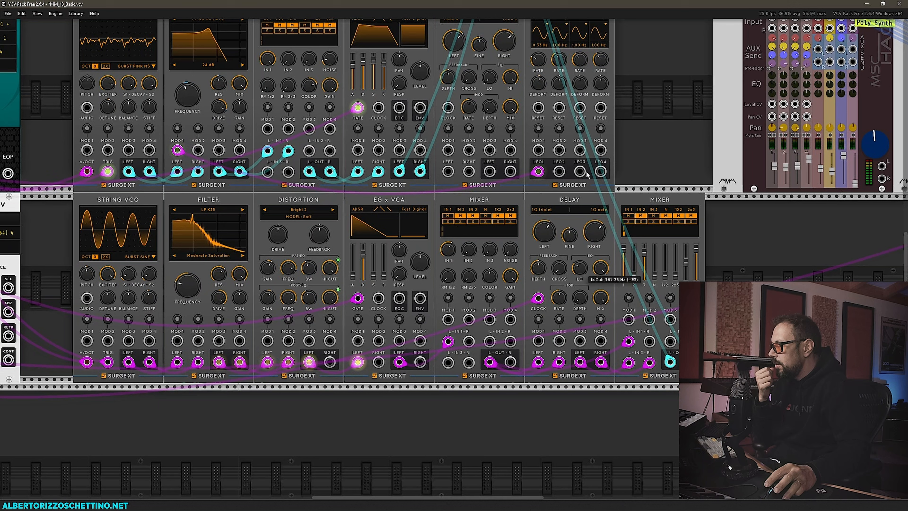
pyautogui.moveTo(588, 130); pyautogui.dragTo(594, 120)
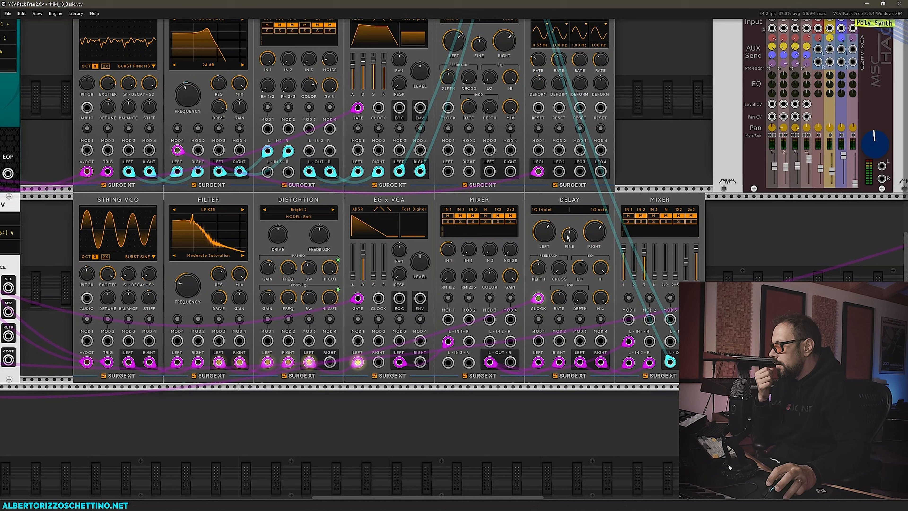
pyautogui.moveTo(593, 239); pyautogui.dragTo(589, 289)
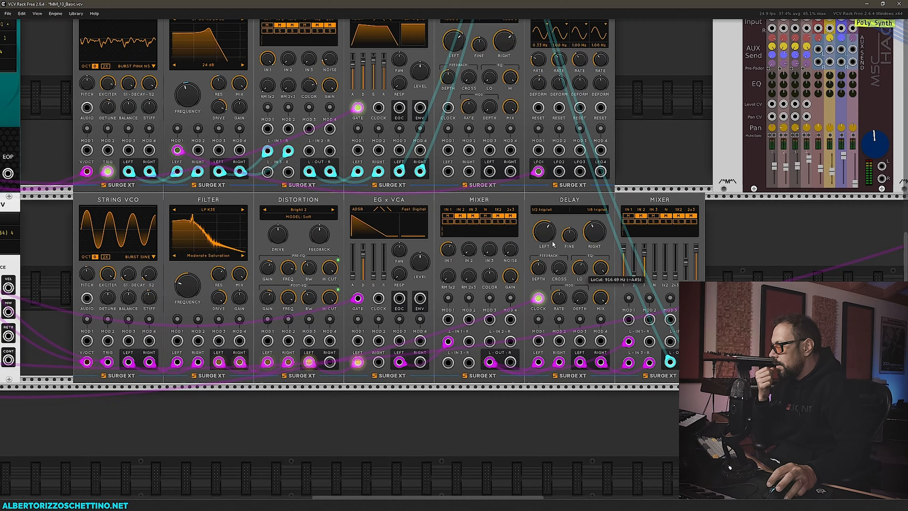
pyautogui.moveTo(546, 265); pyautogui.dragTo(546, 282)
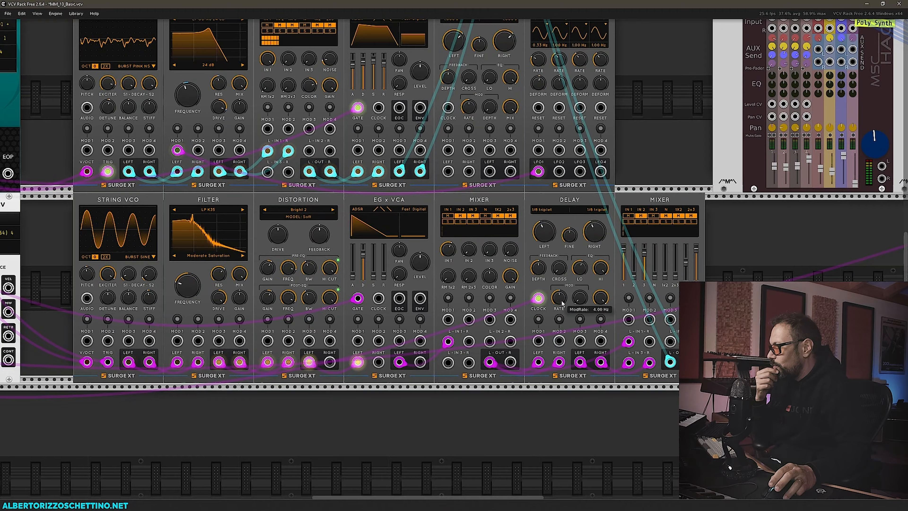
pyautogui.moveTo(580, 273); pyautogui.dragTo(585, 242)
pyautogui.moveTo(598, 301); pyautogui.dragTo(602, 407)
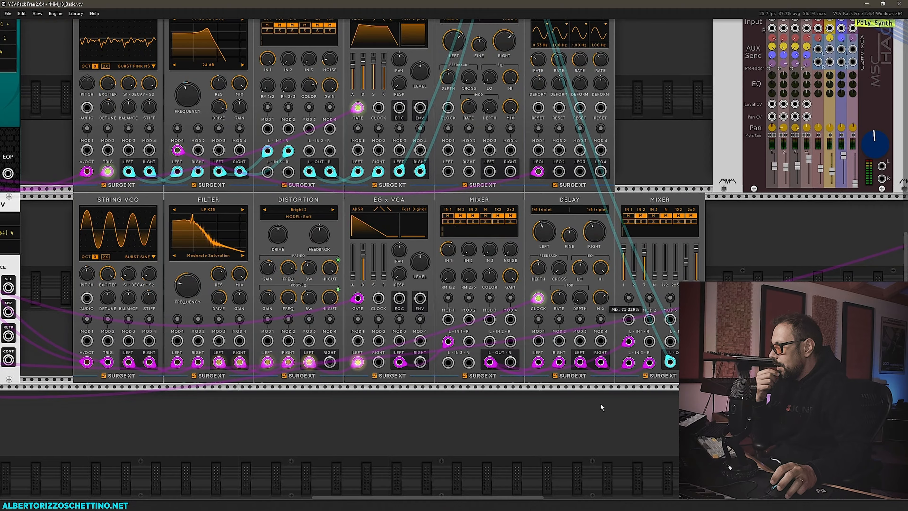
pyautogui.moveTo(601, 460); pyautogui.dragTo(604, 335)
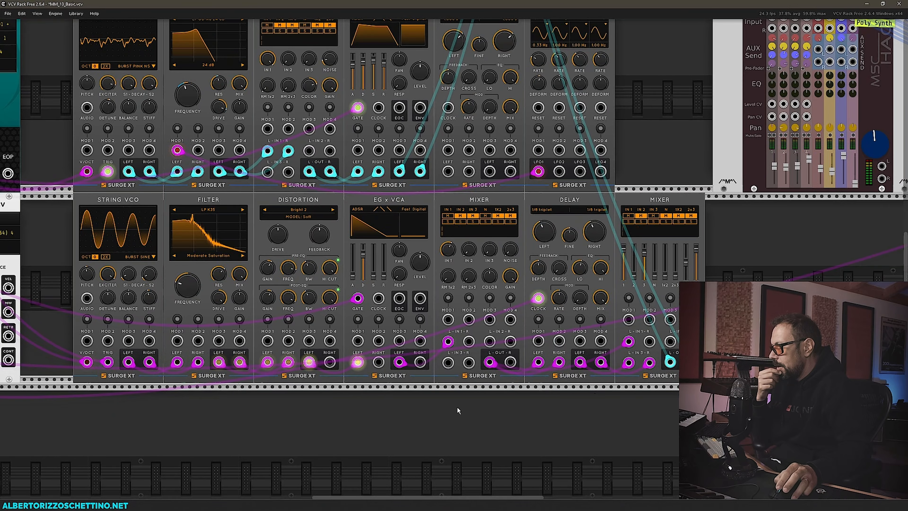
# Switch the second voice's Filter to the LP OB-Xd 12 dB Standard type at about 45 Hz, and fine-tune the String VCO.
pyautogui.moveTo(457, 407); pyautogui.dragTo(605, 407)
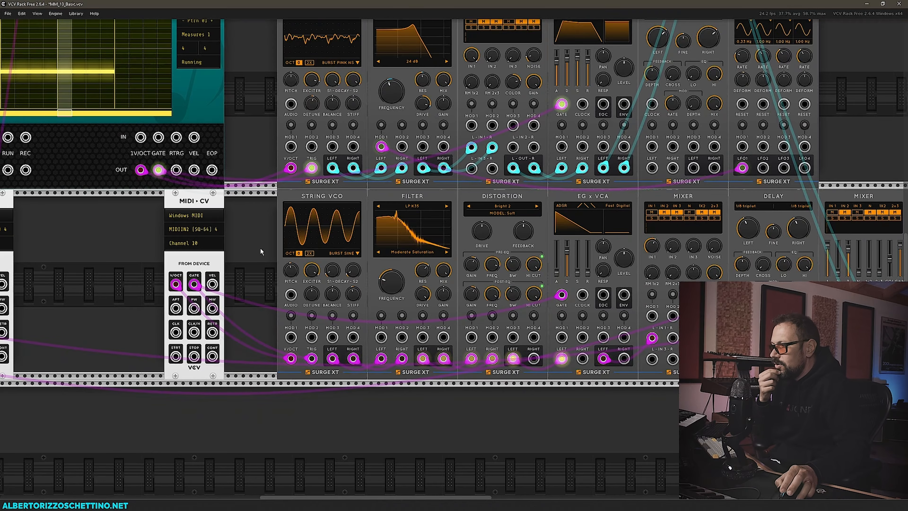
pyautogui.moveTo(260, 251); pyautogui.dragTo(289, 274)
pyautogui.moveTo(420, 304)
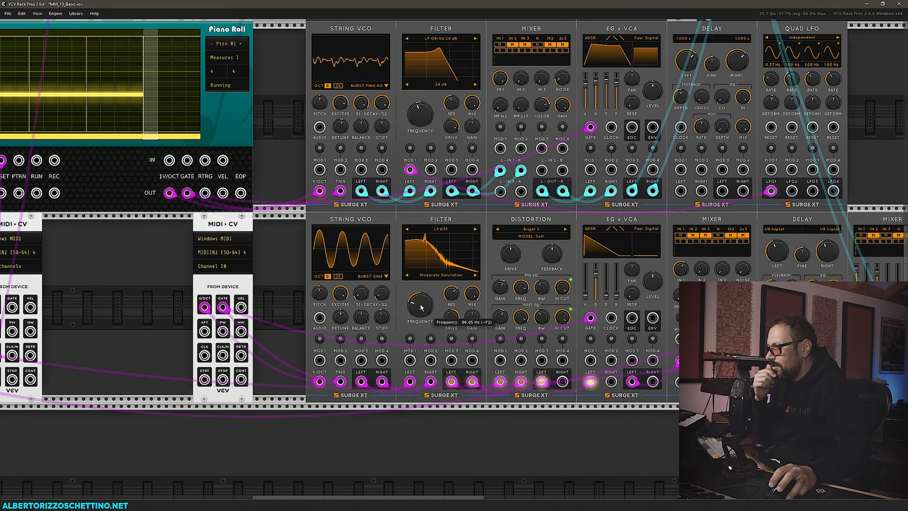
pyautogui.click(476, 229)
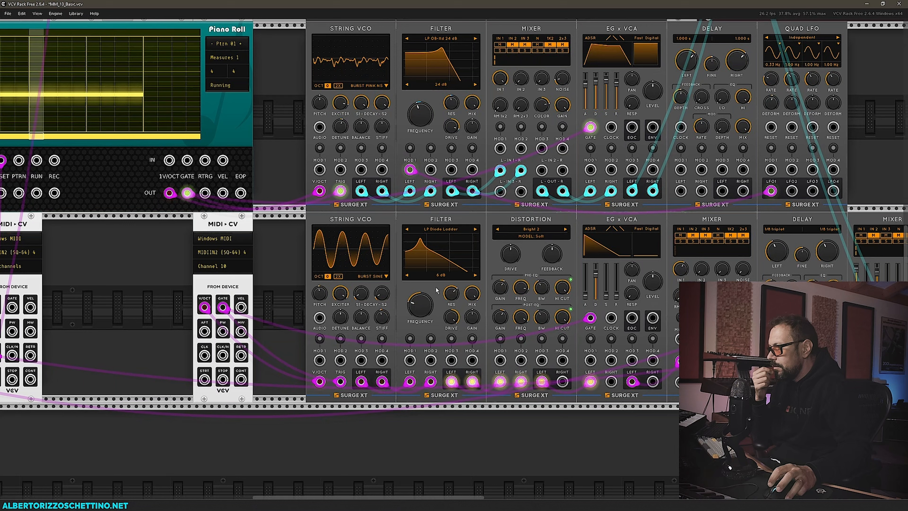
pyautogui.moveTo(425, 314); pyautogui.dragTo(424, 318)
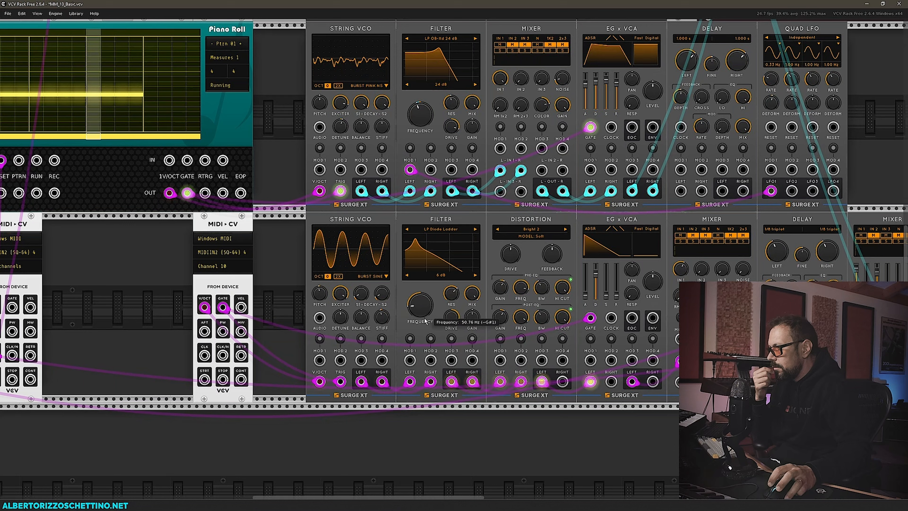
pyautogui.click(476, 276)
pyautogui.moveTo(422, 300); pyautogui.dragTo(421, 304)
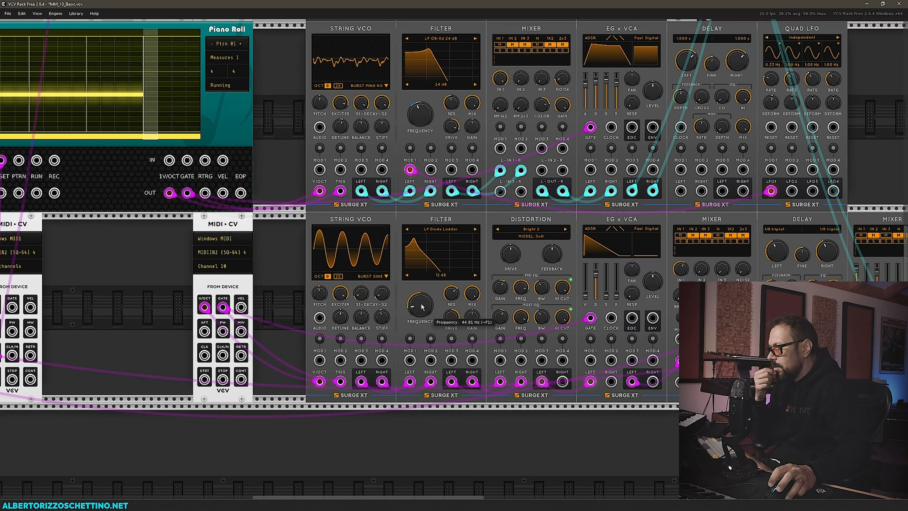
pyautogui.click(475, 229)
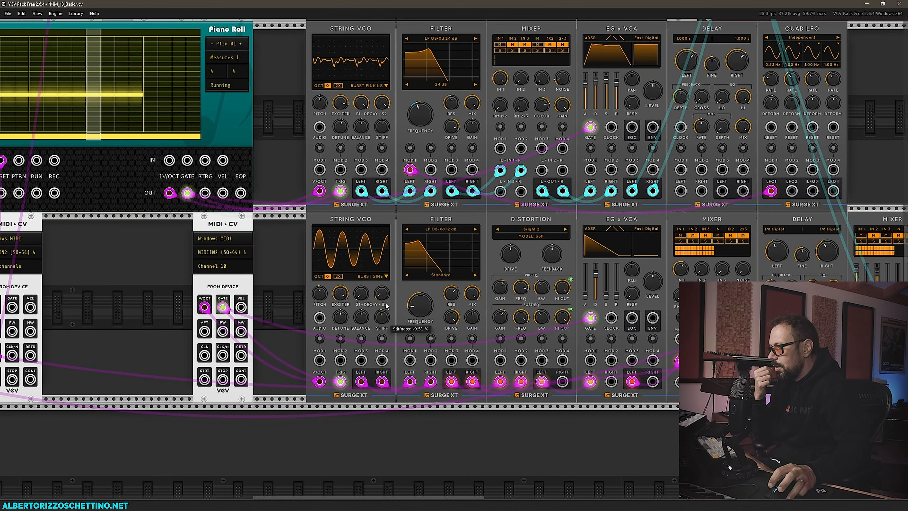
pyautogui.moveTo(383, 297); pyautogui.dragTo(361, 273)
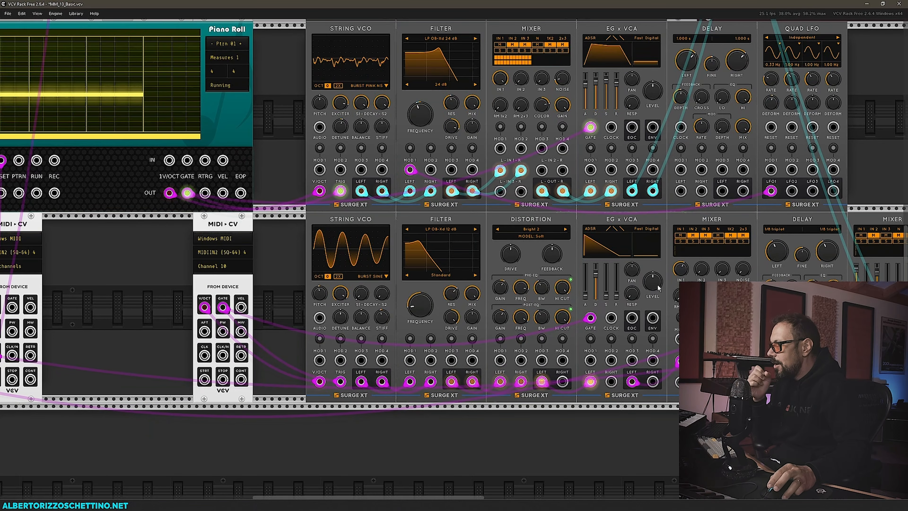
# Change the Distortion's model to Hard, and adjust its drive and its pre-EQ high cut and frequency.
pyautogui.moveTo(525, 262); pyautogui.dragTo(485, 264)
pyautogui.click(503, 240)
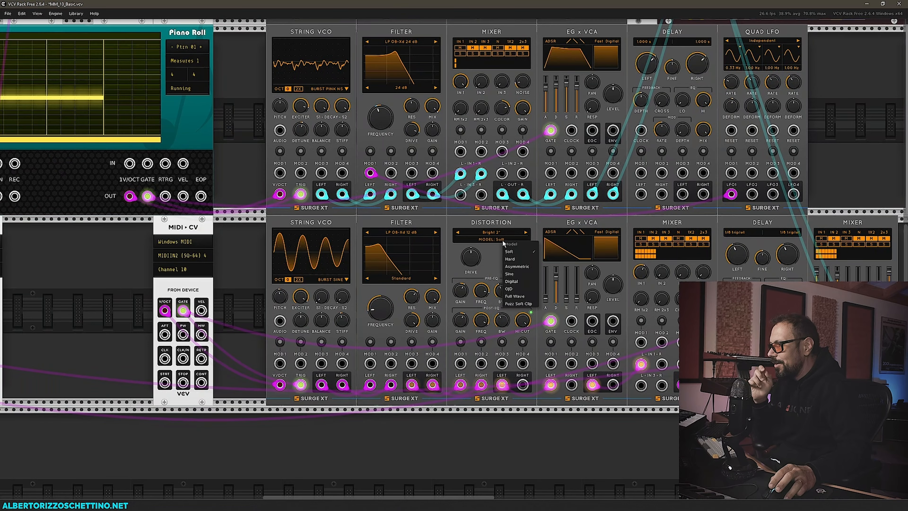
pyautogui.click(511, 262)
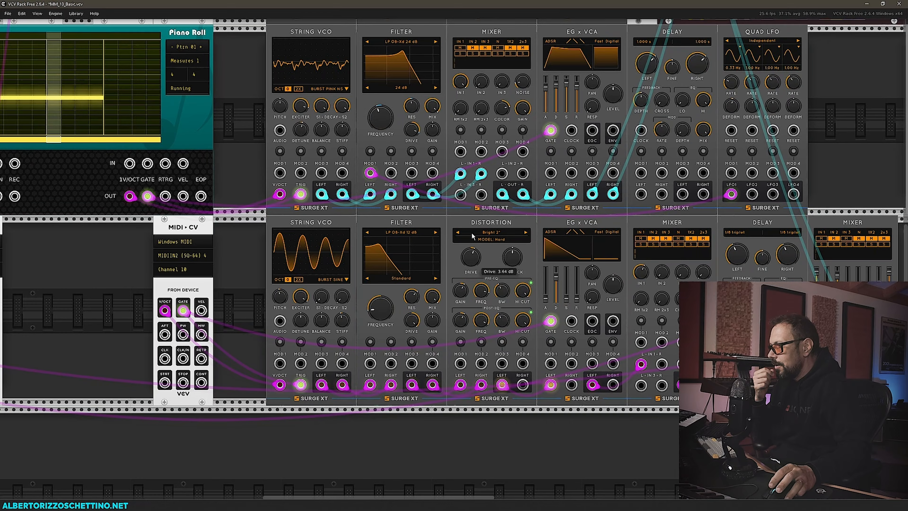
pyautogui.moveTo(472, 236)
pyautogui.mouseDown()
pyautogui.moveTo(477, 226)
pyautogui.moveTo(473, 234)
pyautogui.mouseUp()
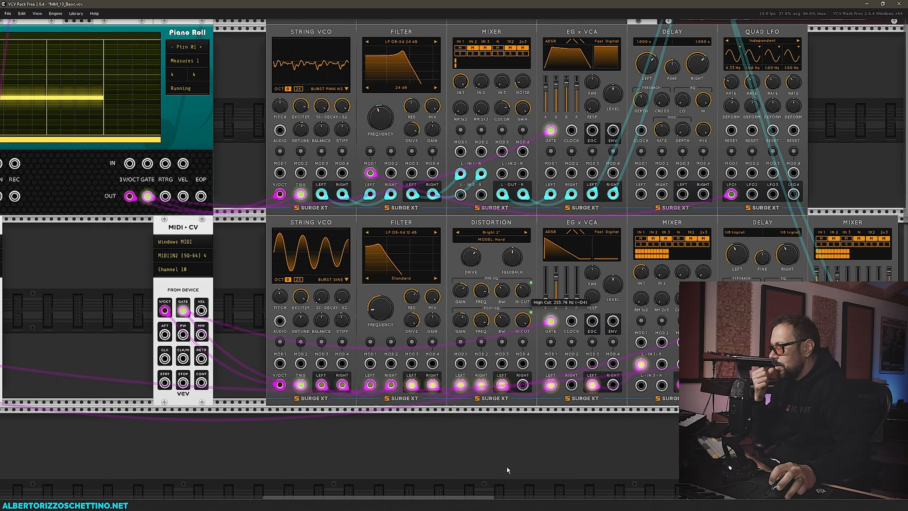
pyautogui.moveTo(522, 292); pyautogui.dragTo(520, 324)
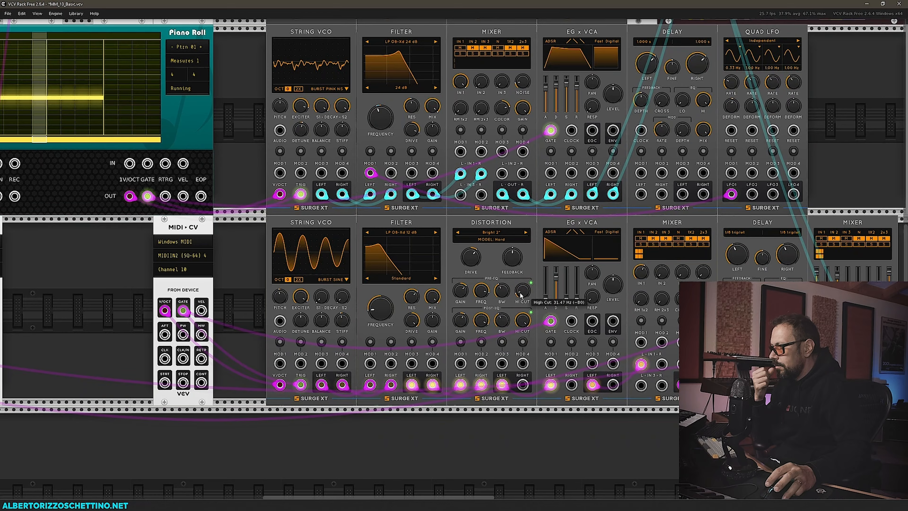
pyautogui.moveTo(521, 291); pyautogui.dragTo(520, 293)
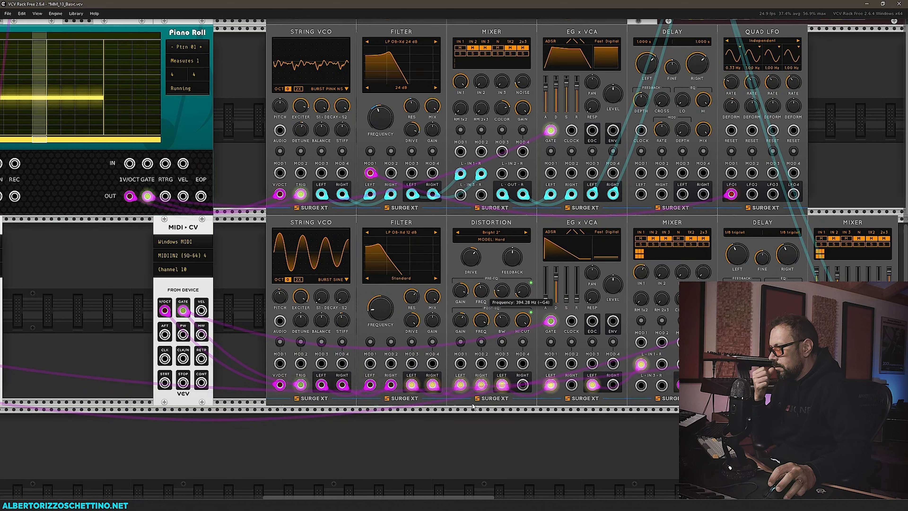
pyautogui.moveTo(480, 293); pyautogui.dragTo(478, 307)
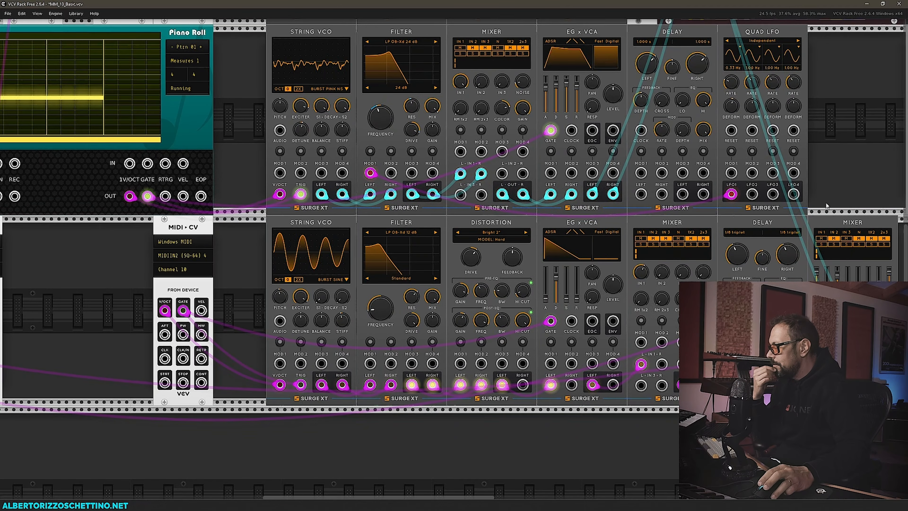
# Set the second voice's Delay to 1/16 note on the left and 1/8 note on the right, and adjust its mix.
pyautogui.moveTo(826, 206); pyautogui.dragTo(665, 225)
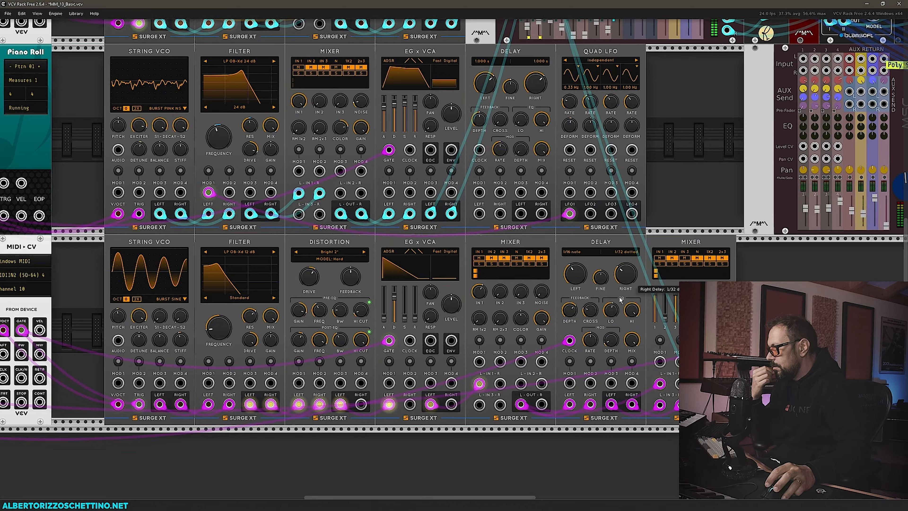
pyautogui.moveTo(626, 271)
pyautogui.mouseDown()
pyautogui.moveTo(635, 247)
pyautogui.moveTo(635, 258)
pyautogui.mouseUp()
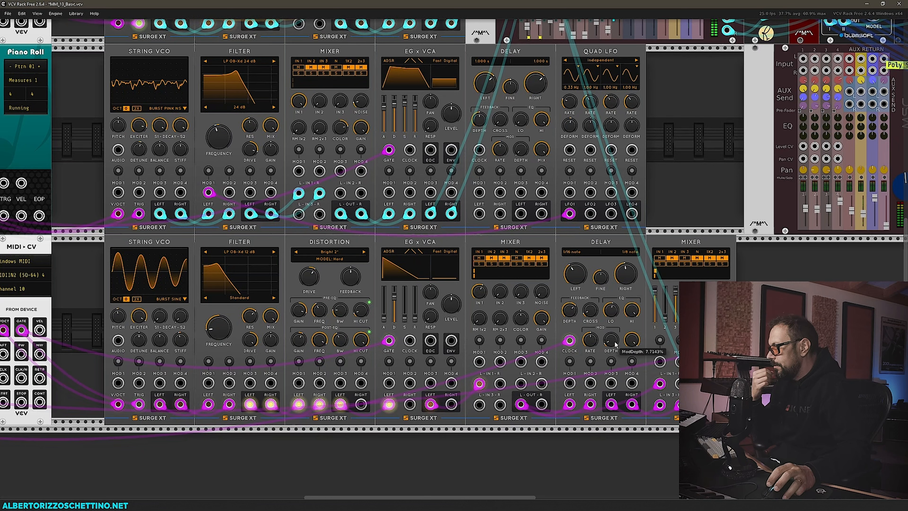
pyautogui.moveTo(631, 341)
pyautogui.mouseDown()
pyautogui.moveTo(632, 330)
pyautogui.moveTo(626, 355)
pyautogui.mouseUp()
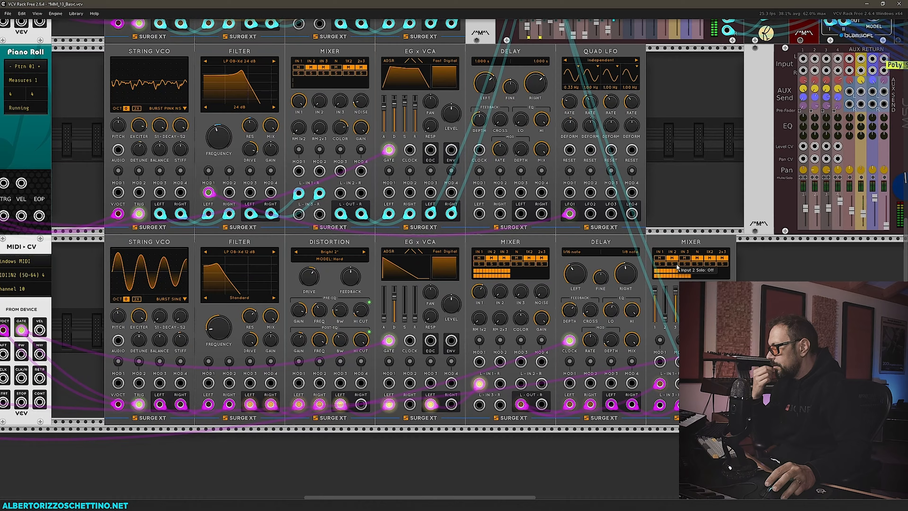
# Toggle input 2's mute on the last Mixer, and switch input 3's solo on and back off.
pyautogui.click(672, 258)
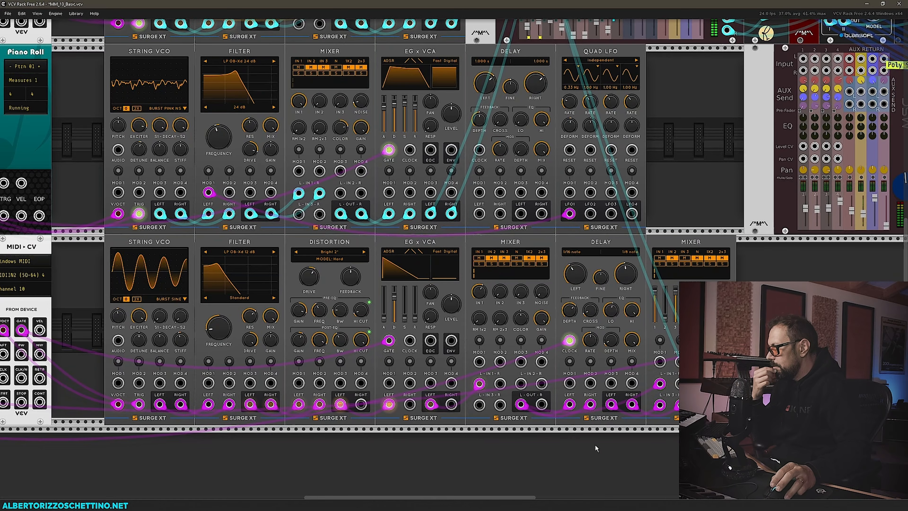
pyautogui.click(685, 263)
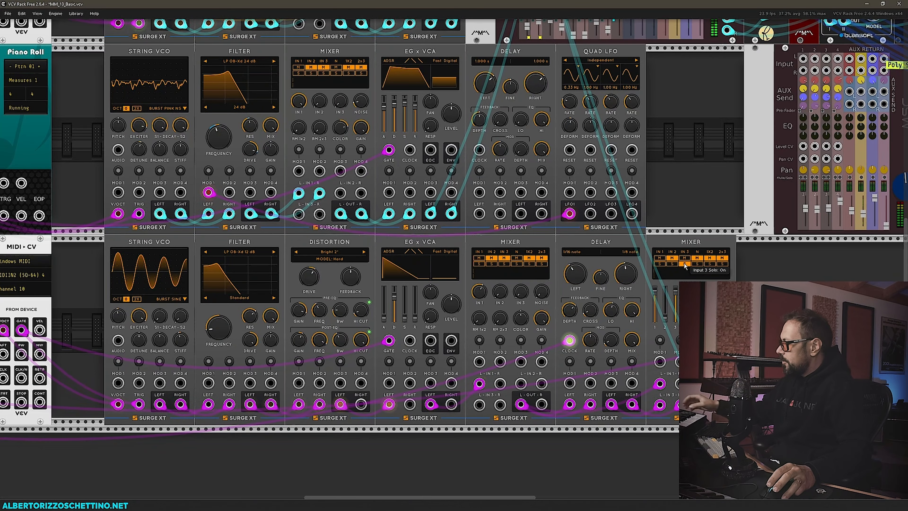
pyautogui.click(685, 264)
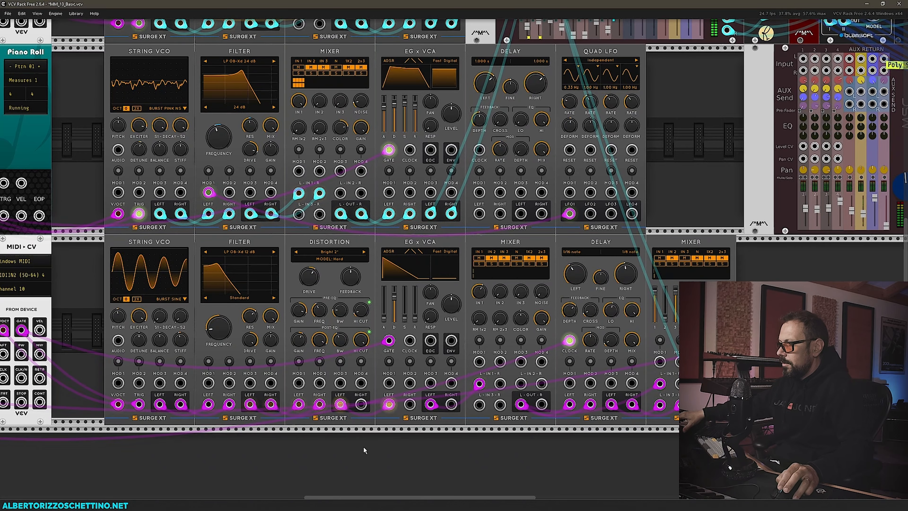
# Change the decay curve of the second voice's EG x VCA to a steeper shape and fine-tune its decay slider.
pyautogui.moveTo(364, 446); pyautogui.dragTo(495, 440)
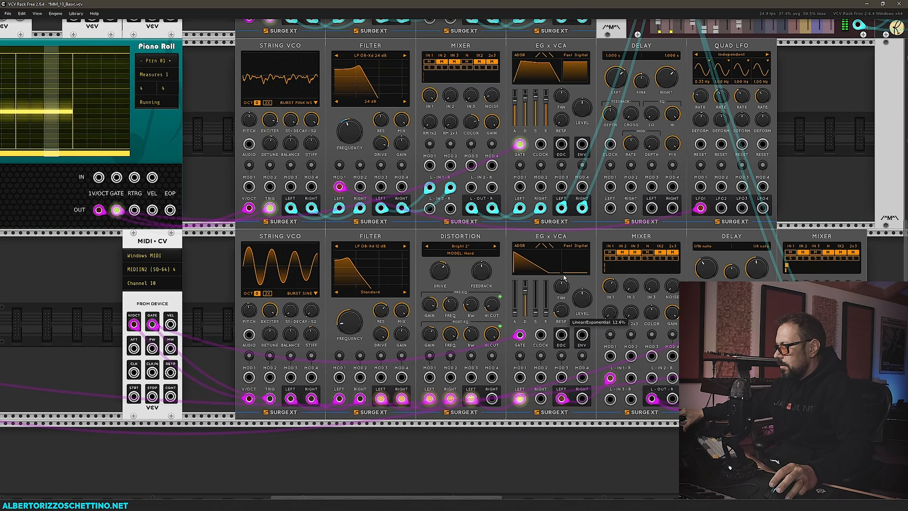
pyautogui.moveTo(564, 277); pyautogui.dragTo(547, 337)
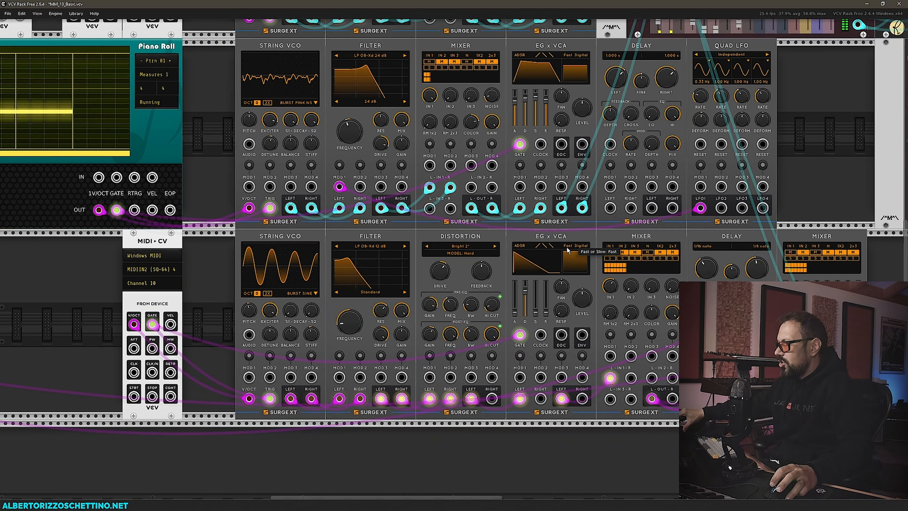
pyautogui.click(538, 247)
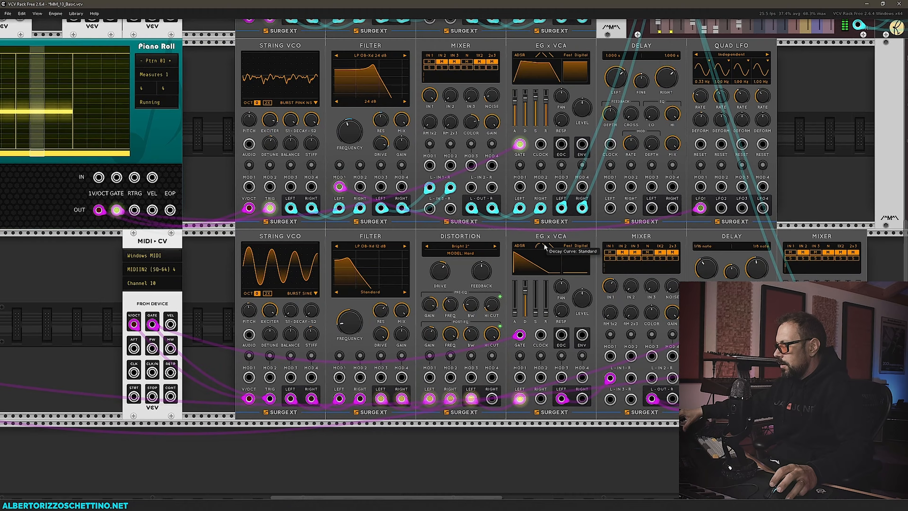
pyautogui.click(544, 247)
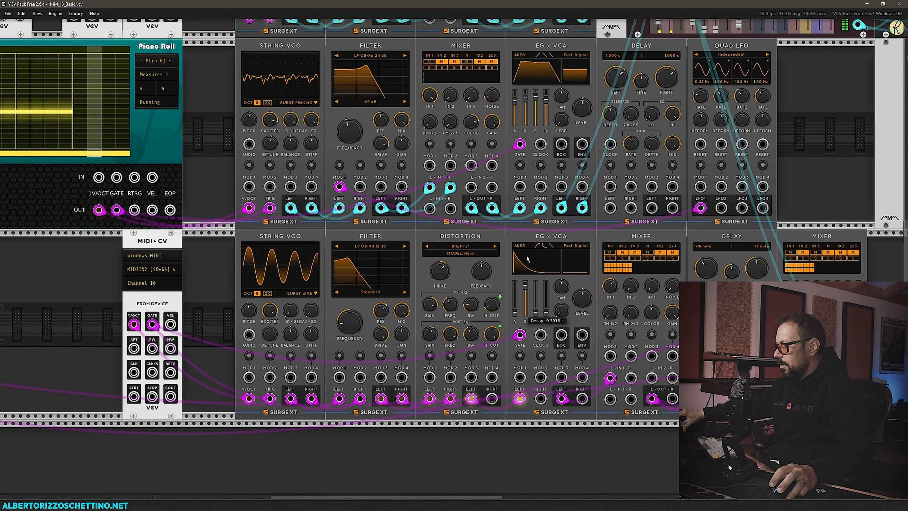
pyautogui.moveTo(526, 255); pyautogui.dragTo(537, 354)
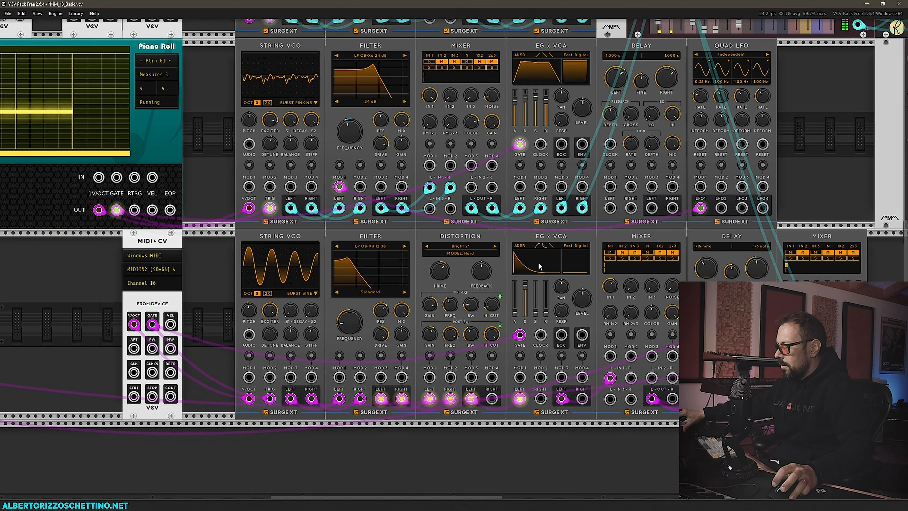
# Adjust the second voice's Distortion, working on its feedback, post-EQ gain and pre-EQ bandwidth.
pyautogui.moveTo(213, 309); pyautogui.dragTo(298, 305)
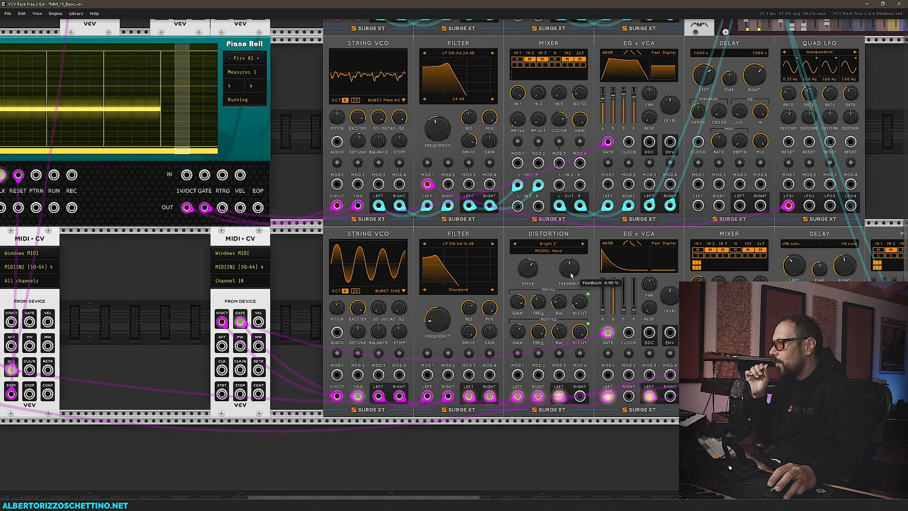
pyautogui.moveTo(570, 273); pyautogui.dragTo(576, 341)
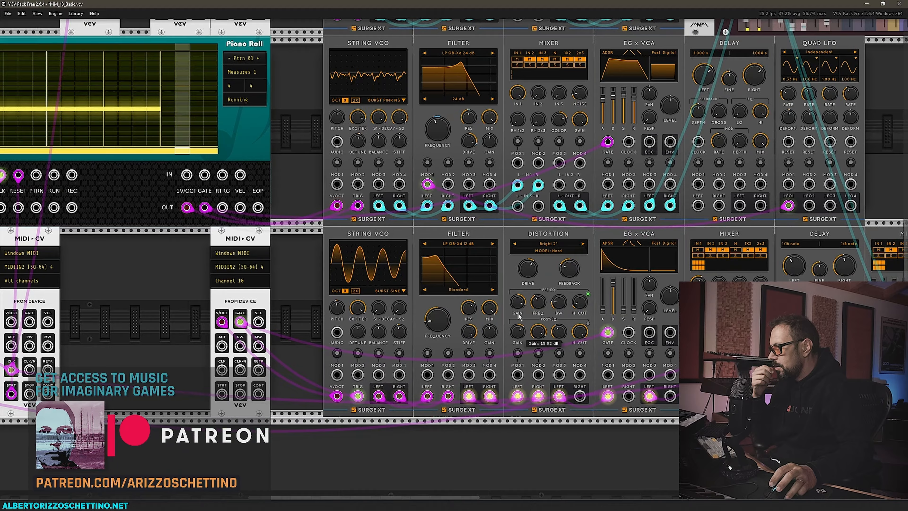
pyautogui.moveTo(556, 307)
pyautogui.mouseDown()
pyautogui.moveTo(566, 152)
pyautogui.moveTo(556, 304)
pyautogui.mouseUp()
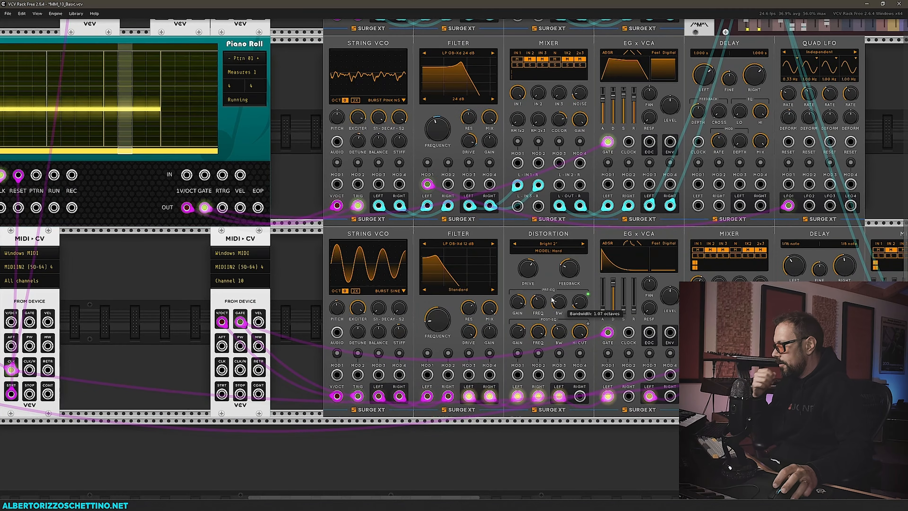
# Look over the whole patch, from the upper Surge XT voices and the main mixer down to the channel 10 voice.
pyautogui.scroll(5, 297, 296)
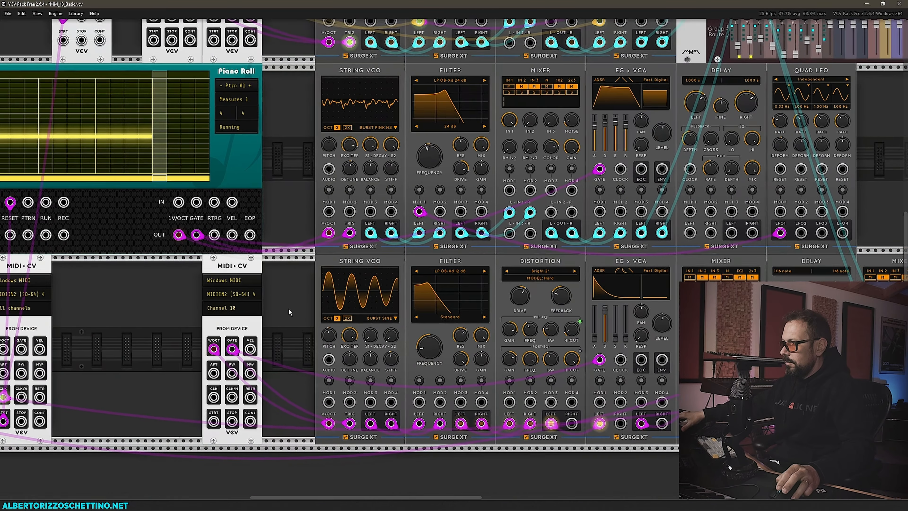
pyautogui.moveTo(285, 293); pyautogui.dragTo(235, 252)
pyautogui.moveTo(852, 182); pyautogui.dragTo(634, 323)
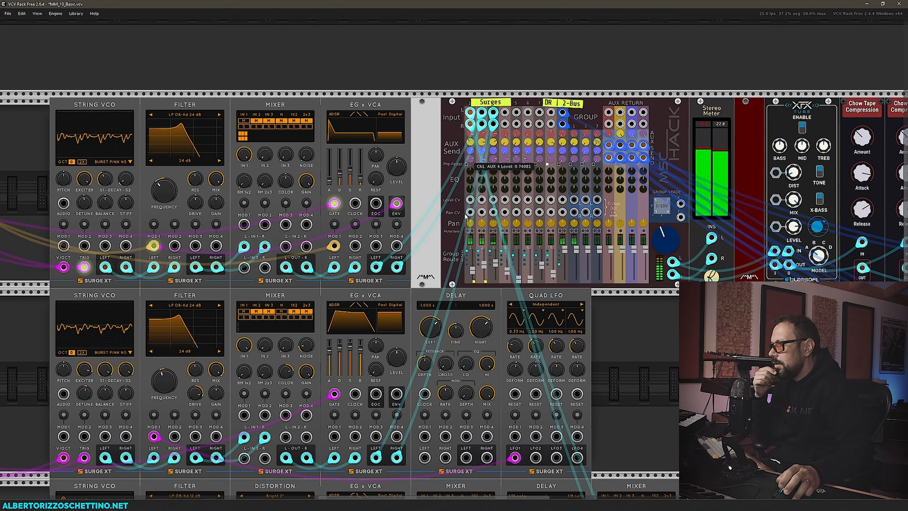
pyautogui.moveTo(630, 356); pyautogui.dragTo(815, 243)
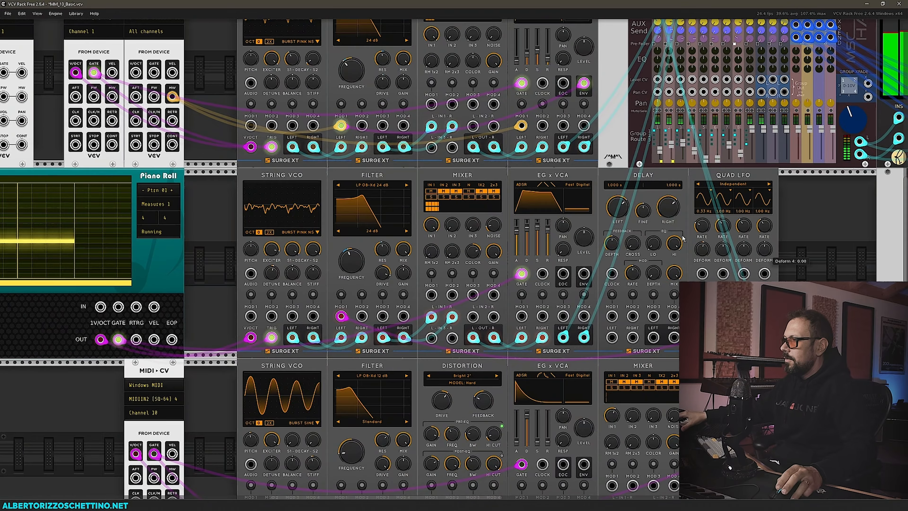
pyautogui.moveTo(219, 94); pyautogui.dragTo(245, 172)
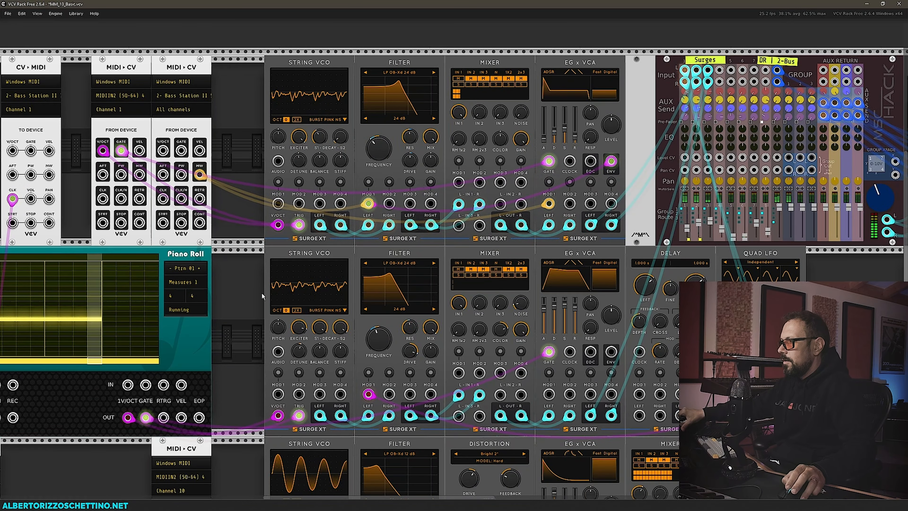
pyautogui.moveTo(262, 292); pyautogui.dragTo(272, 185)
pyautogui.moveTo(270, 271)
pyautogui.mouseDown()
pyautogui.moveTo(257, 117)
pyautogui.moveTo(274, 145)
pyautogui.mouseUp()
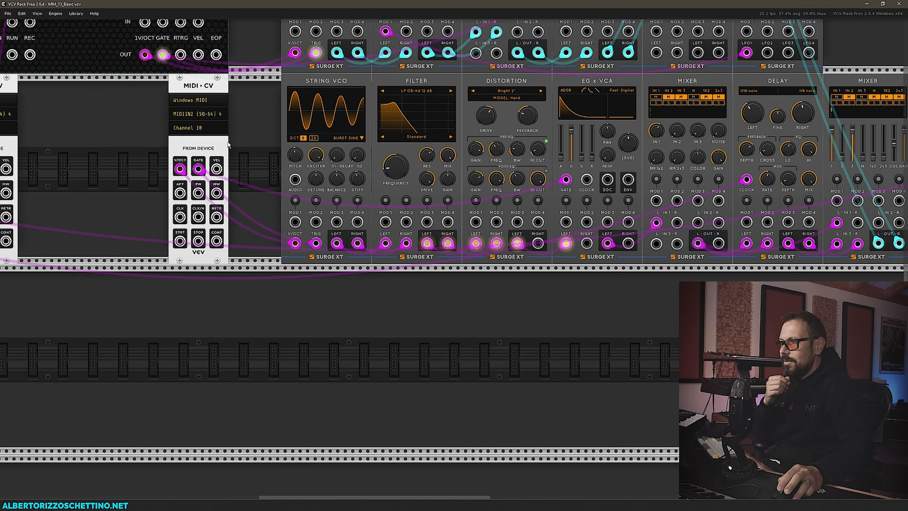
pyautogui.moveTo(232, 21); pyautogui.dragTo(251, 272)
pyautogui.moveTo(265, 122); pyautogui.dragTo(255, 189)
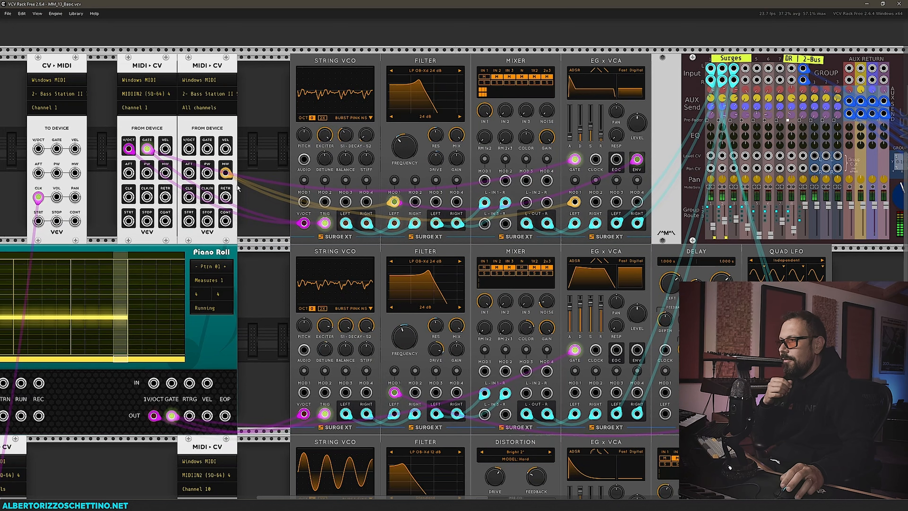
# Add a MIDI to CV module in the empty row below the channel 10 one and set its device to 2- Bass Station II.
pyautogui.scroll(-10, 238, 189)
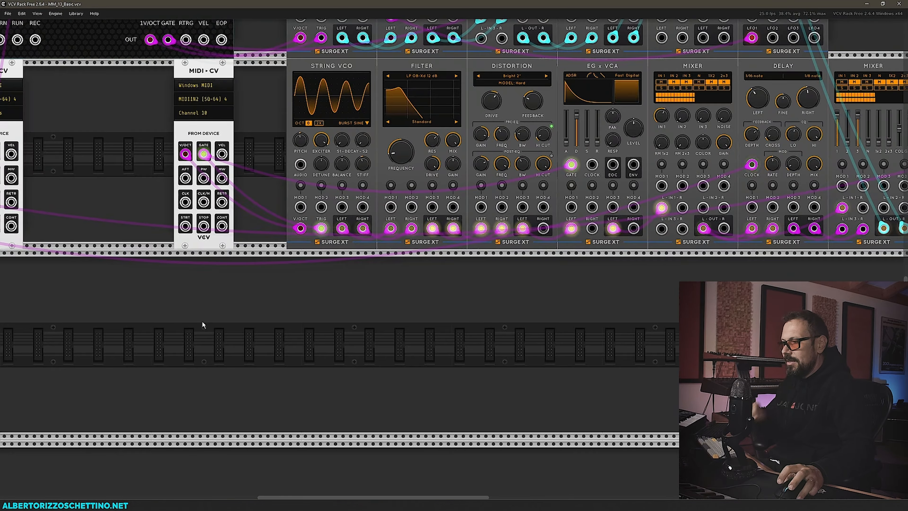
pyautogui.rightClick(202, 321)
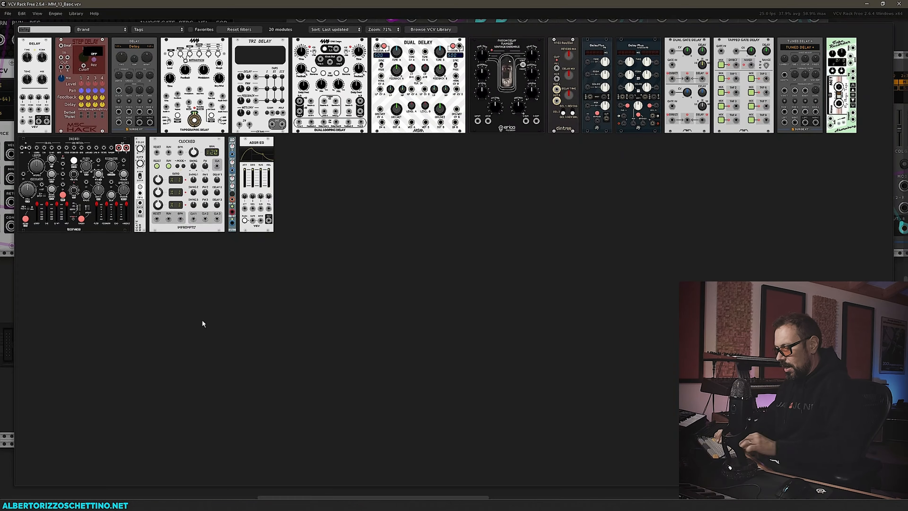
pyautogui.write('midi')
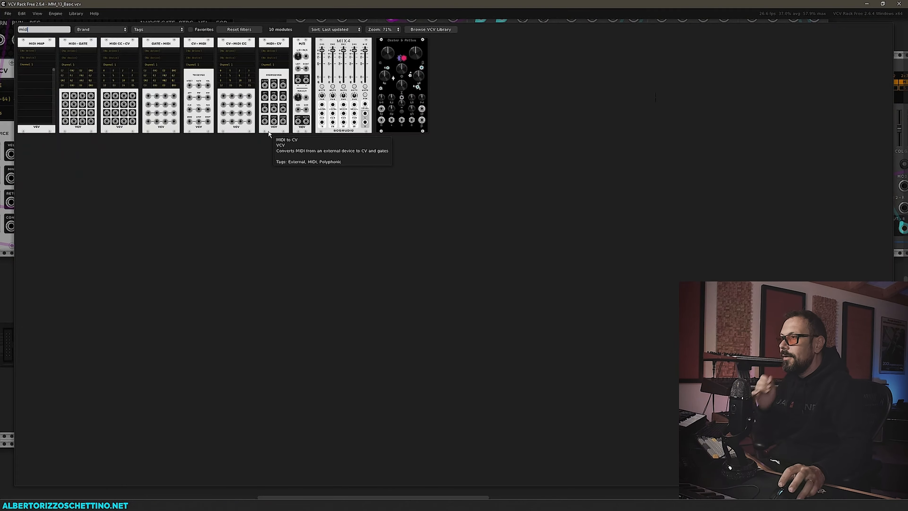
pyautogui.moveTo(273, 72); pyautogui.dragTo(203, 282)
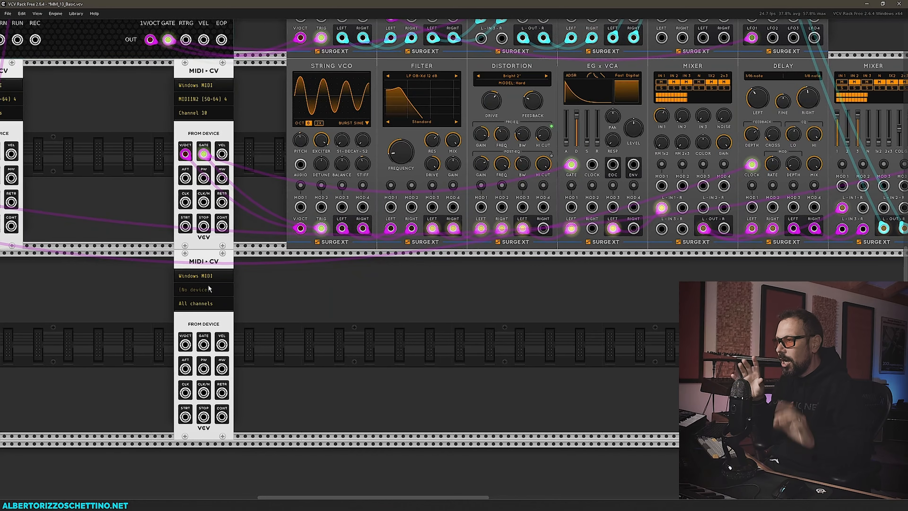
pyautogui.moveTo(272, 143); pyautogui.dragTo(234, 235)
pyautogui.scroll(5, 234, 238)
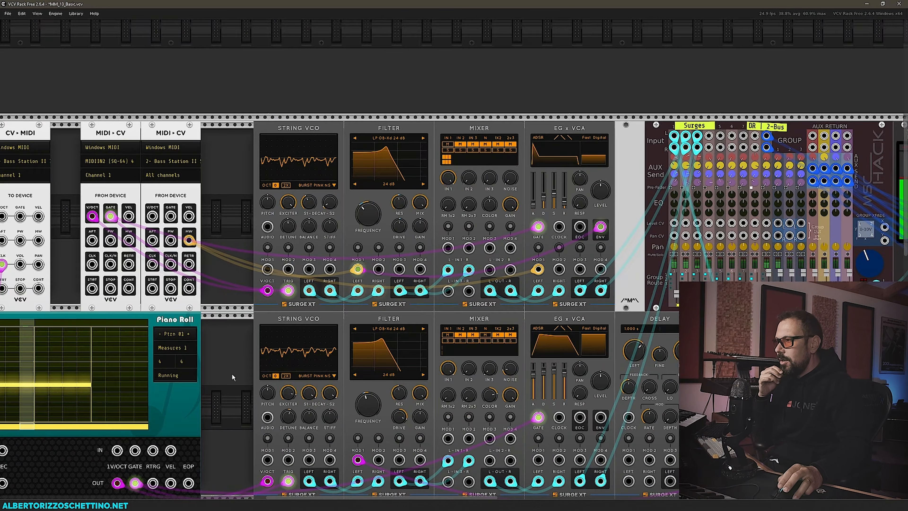
pyautogui.scroll(-15, 234, 279)
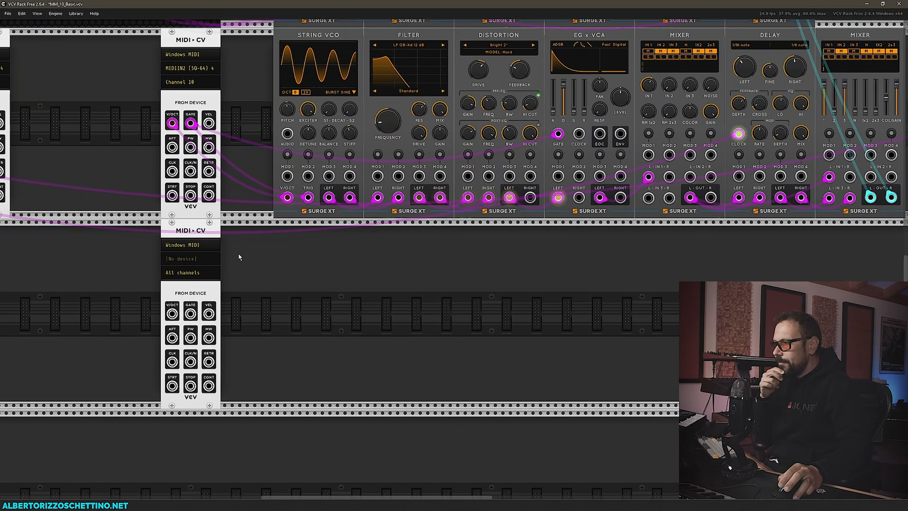
pyautogui.scroll(2, 239, 253)
pyautogui.click(177, 308)
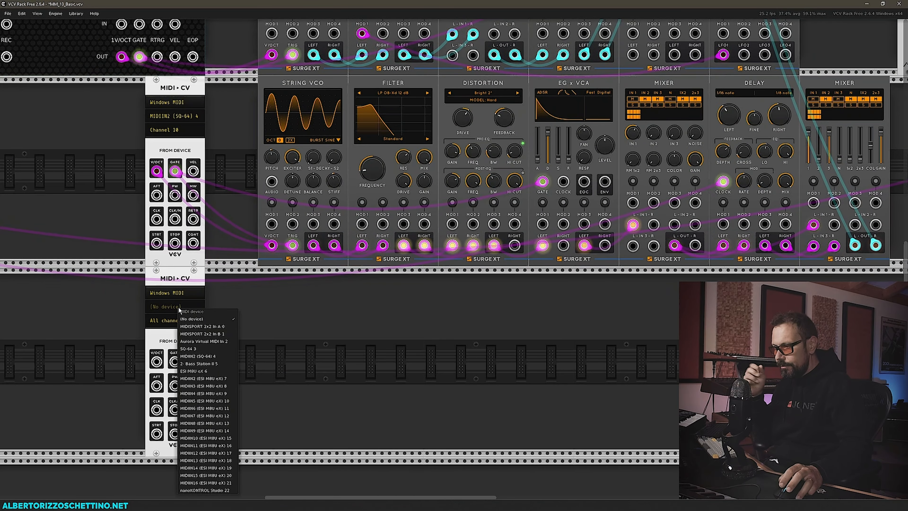
pyautogui.click(215, 364)
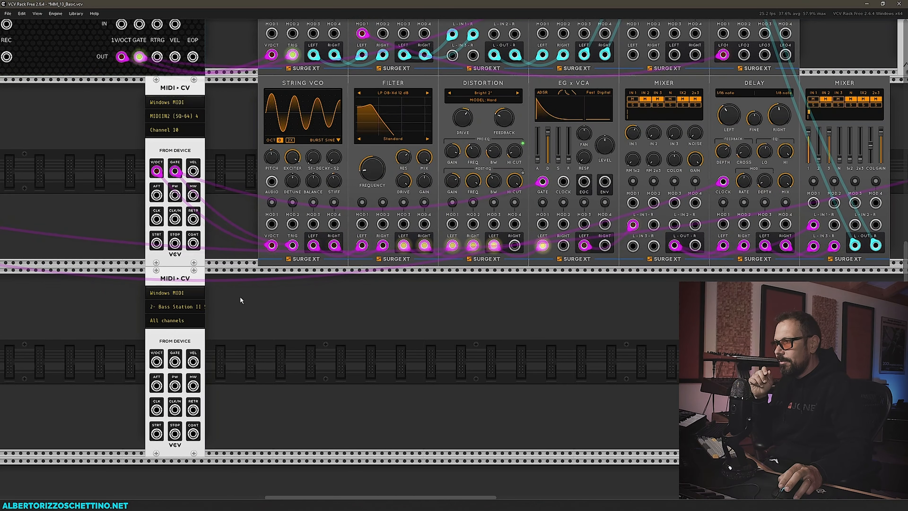
# Add a Surge XT Wavetable VCO to the new row, aligned below the second voice's String VCO.
pyautogui.rightClick(284, 330)
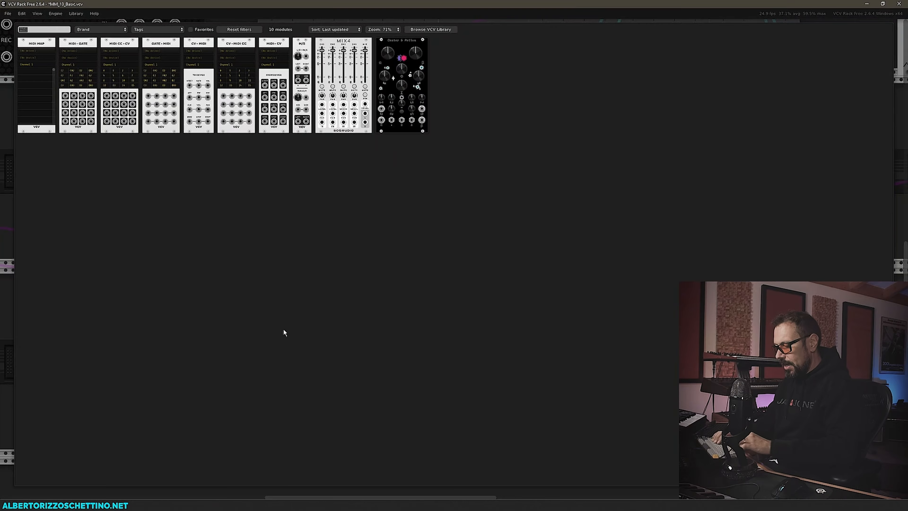
pyautogui.write('surge')
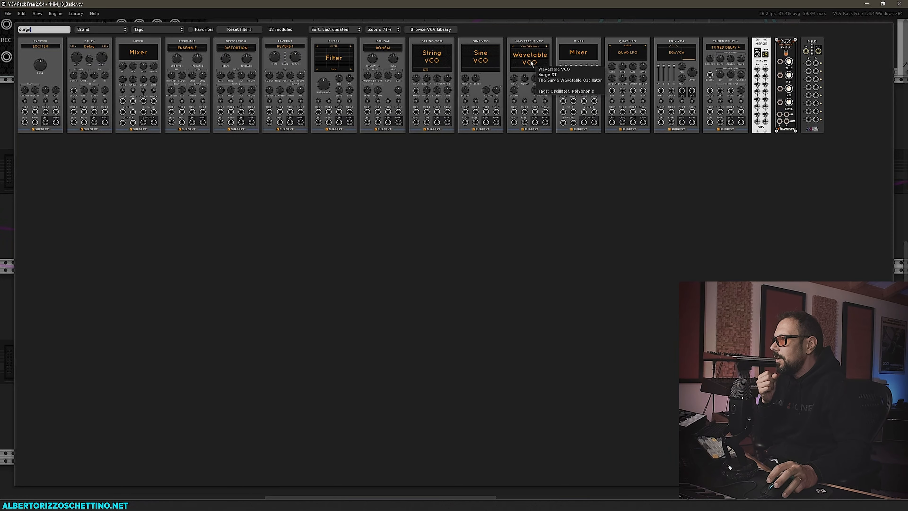
pyautogui.moveTo(530, 63); pyautogui.dragTo(357, 323)
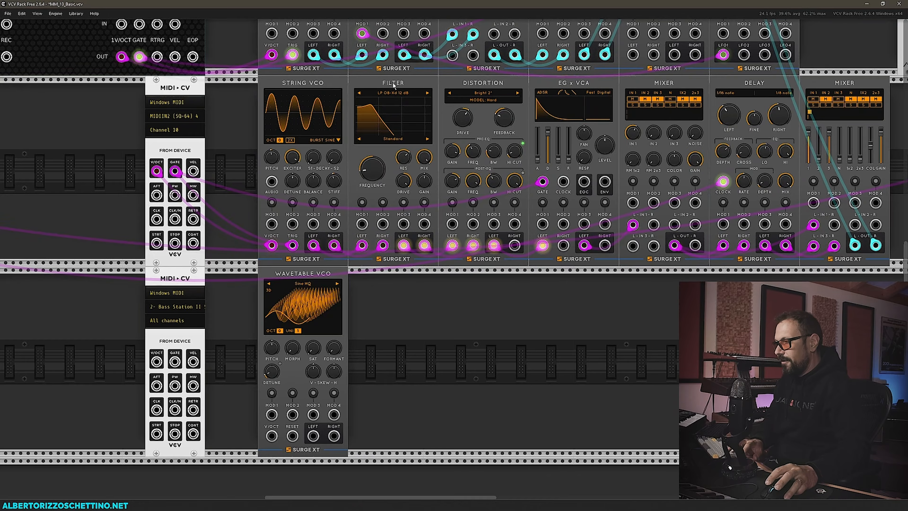
# Place a copy of the second voice's Filter beside the Wavetable VCO and show the modules' CPU meters.
pyautogui.hotkey('ctrl', 'd')
pyautogui.moveTo(477, 86); pyautogui.dragTo(385, 294)
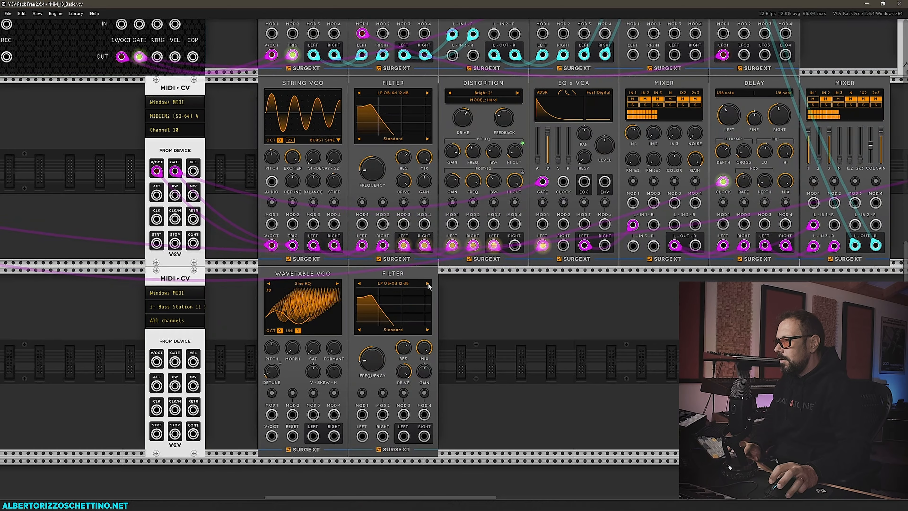
pyautogui.press('F3')
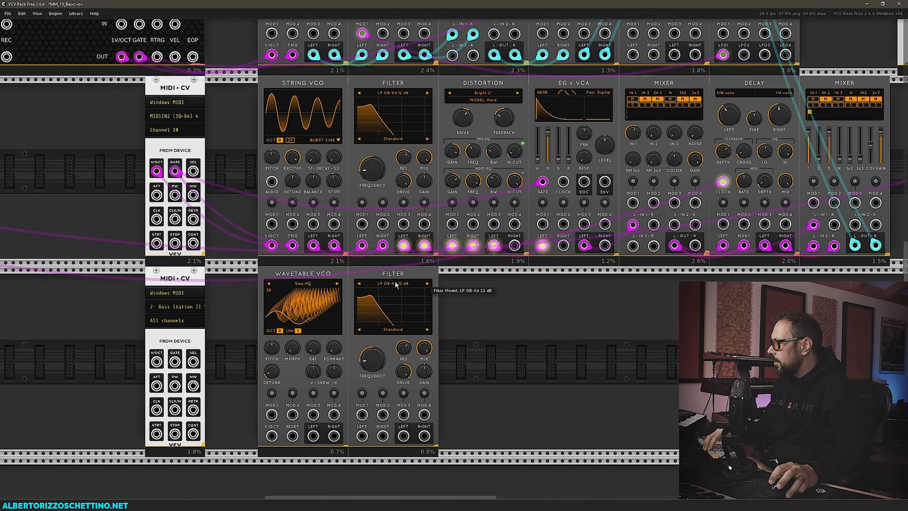
pyautogui.moveTo(500, 321); pyautogui.dragTo(464, 302)
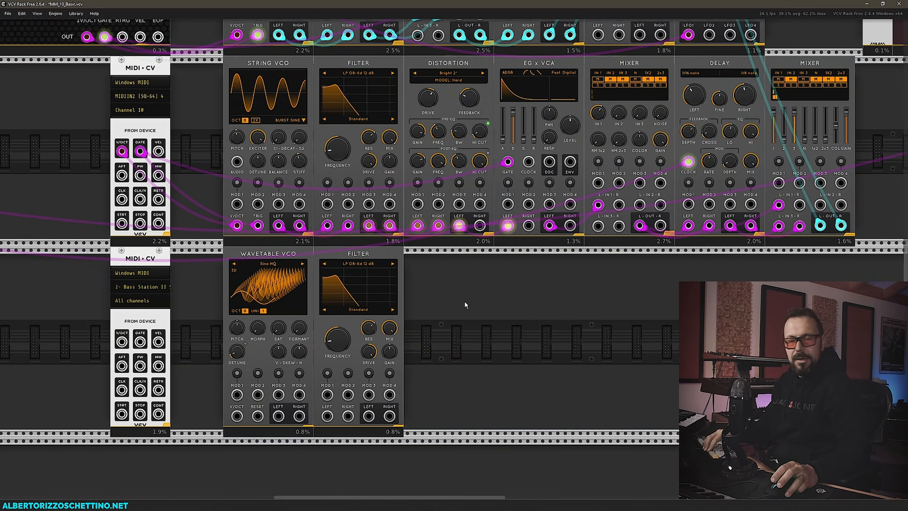
# Add a Surge XT Ensemble module to the new row, directly after the copied Filter.
pyautogui.rightClick(444, 305)
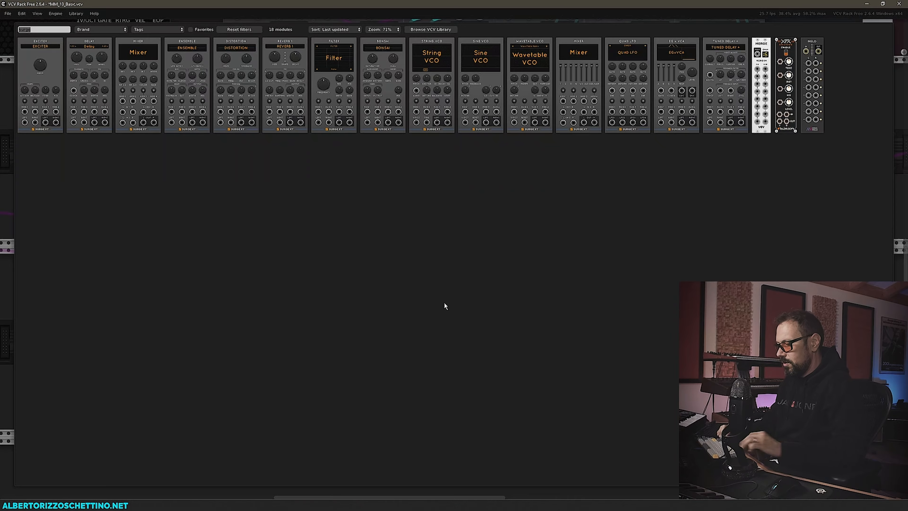
pyautogui.write('ense')
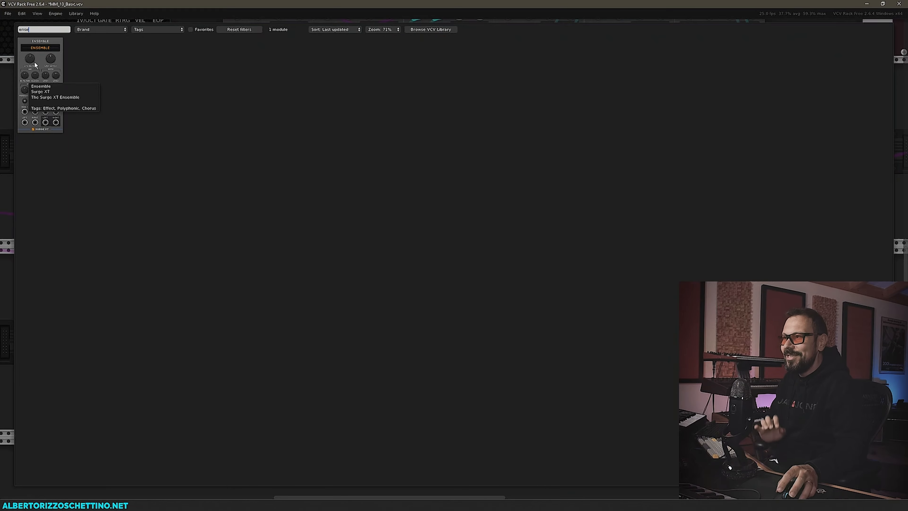
pyautogui.click(35, 65)
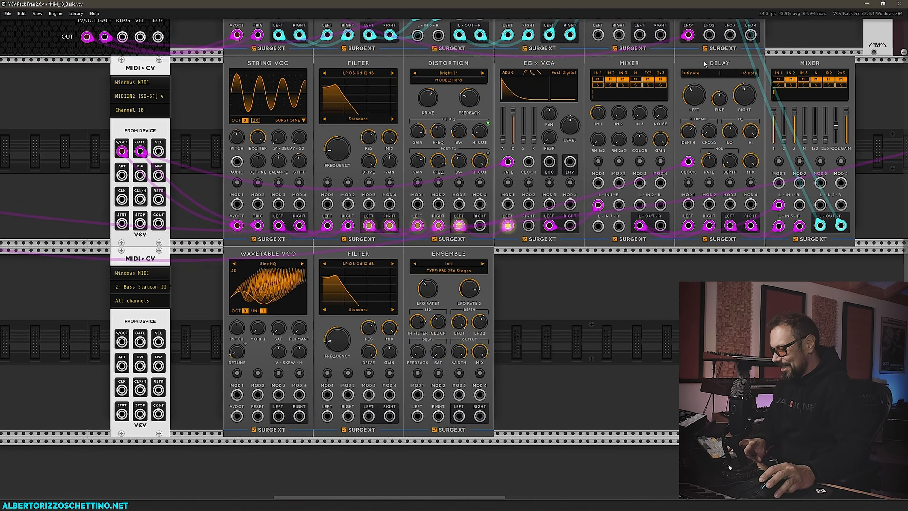
# Duplicate the second voice's Delay and its first Mixer, and place the copies after the Ensemble.
pyautogui.hotkey('ctrl', 'd')
pyautogui.moveTo(801, 59); pyautogui.dragTo(531, 252)
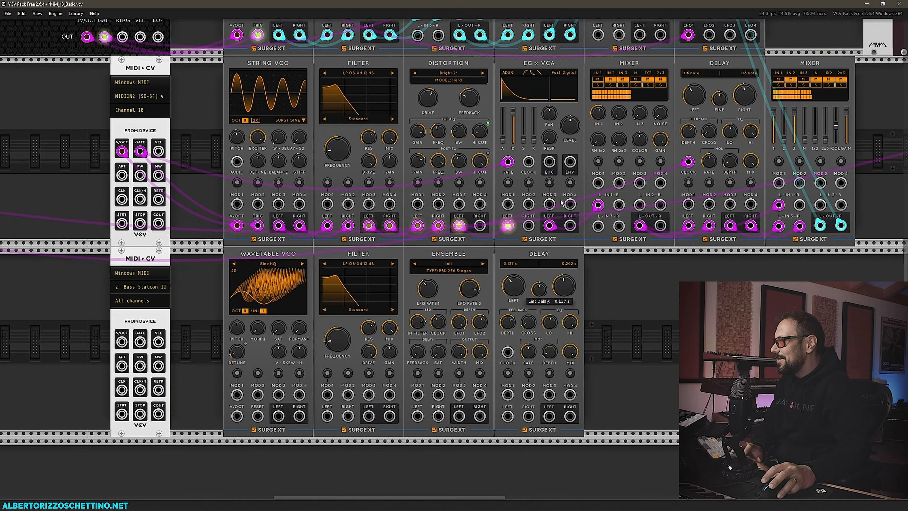
pyautogui.hotkey('ctrl', 'd')
pyautogui.moveTo(699, 67); pyautogui.dragTo(606, 272)
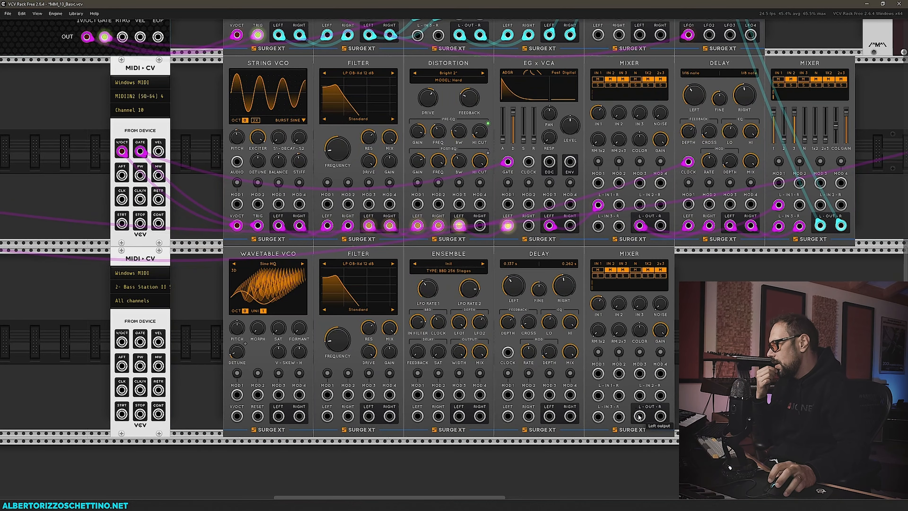
# Patch the third voice's Mixer left and right outputs into channel 4 of the MSC Hack mixer with colour #1 cables.
pyautogui.moveTo(639, 416); pyautogui.dragTo(704, 4)
pyautogui.moveTo(659, 359); pyautogui.dragTo(573, 275)
pyautogui.rightClick(500, 432)
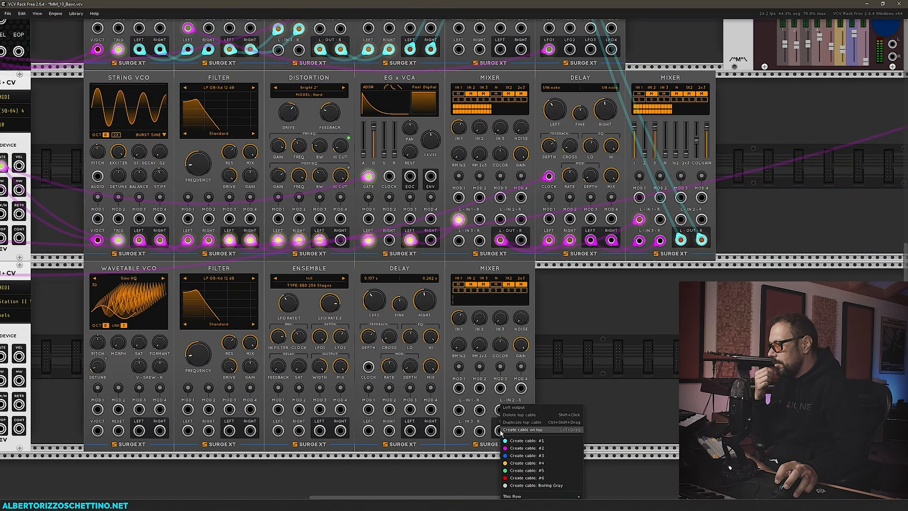
pyautogui.click(523, 441)
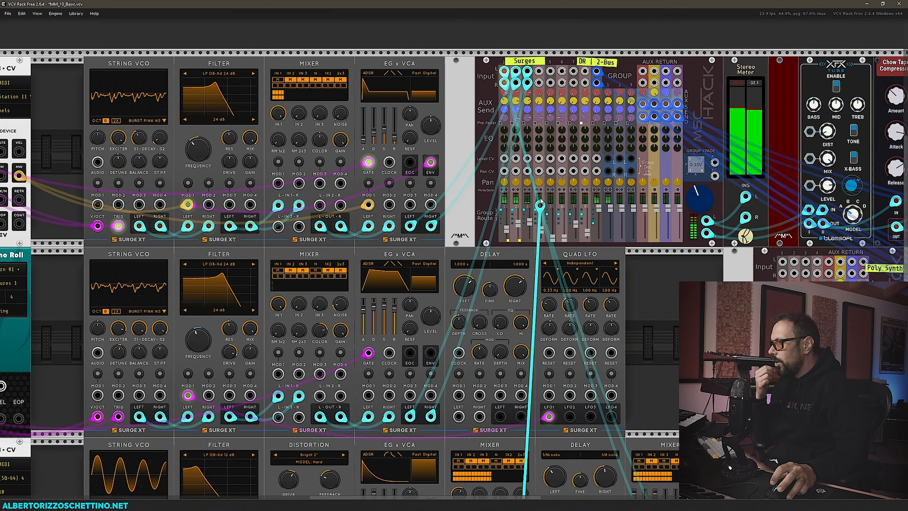
pyautogui.click(539, 71)
pyautogui.moveTo(539, 83); pyautogui.dragTo(521, 422)
# Chain the third voice's Filter through the Ensemble and Delay into the Mixer's third stereo input with stereo cables.
pyautogui.moveTo(564, 324); pyautogui.dragTo(748, 275)
pyautogui.moveTo(641, 372); pyautogui.dragTo(613, 372)
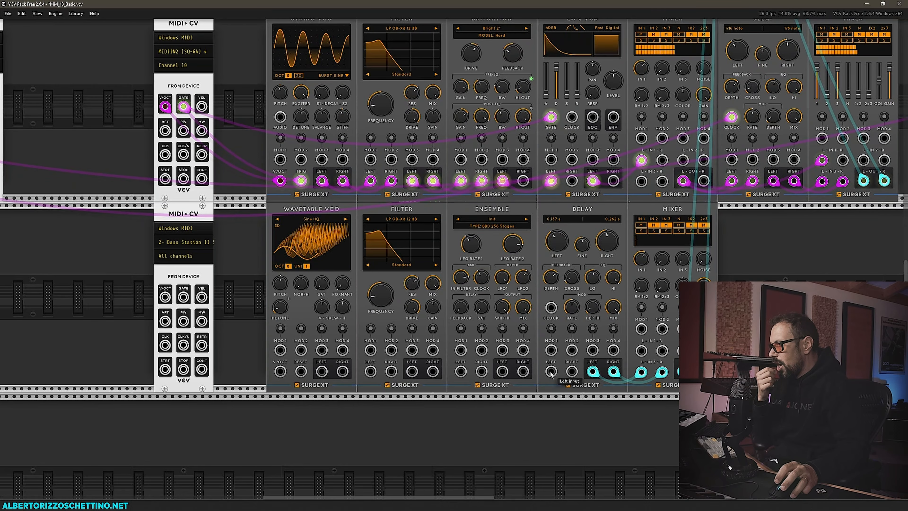
pyautogui.moveTo(551, 372); pyautogui.dragTo(571, 372)
pyautogui.moveTo(422, 395); pyautogui.dragTo(475, 394)
pyautogui.moveTo(514, 369); pyautogui.dragTo(484, 371)
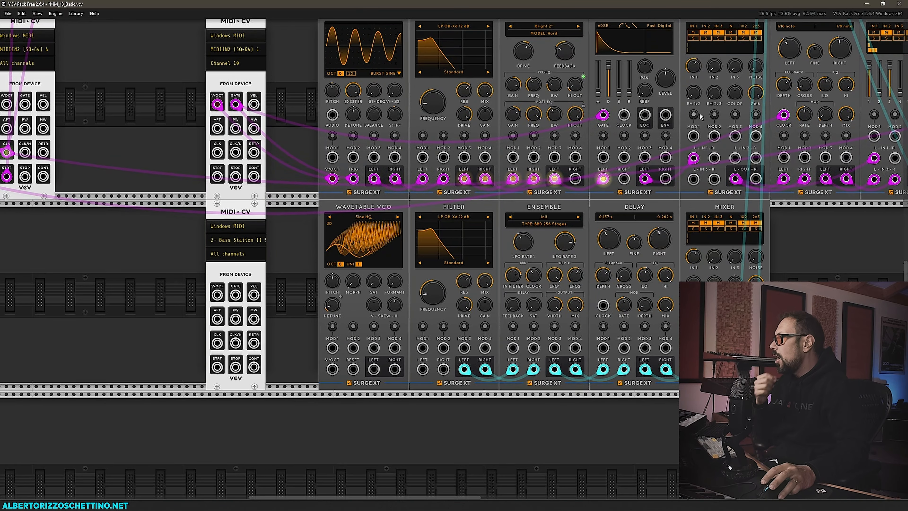
# Insert a copy of the second voice's EG x VCA between Filter and Ensemble, and gate it from the Bass Station MIDI-CV with a purple cable.
pyautogui.hotkey('ctrl', 'd')
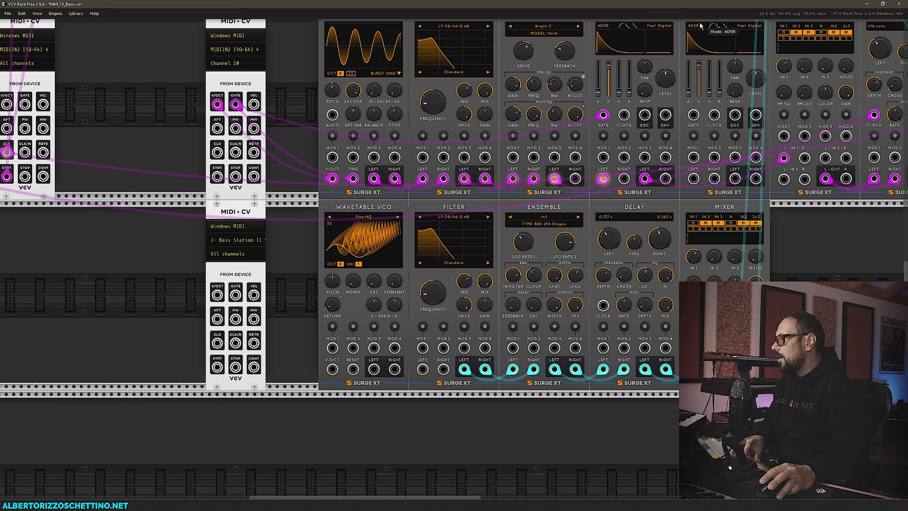
pyautogui.moveTo(700, 26); pyautogui.dragTo(518, 217)
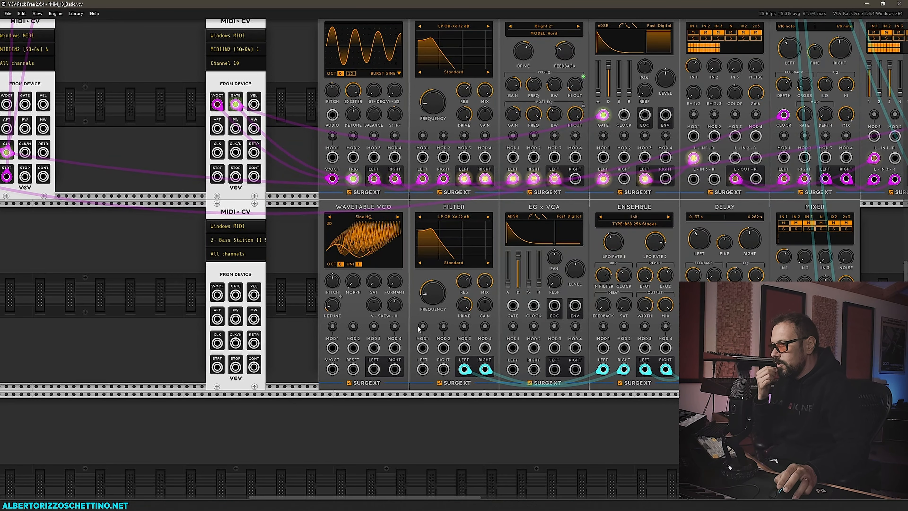
pyautogui.moveTo(238, 298); pyautogui.dragTo(513, 305)
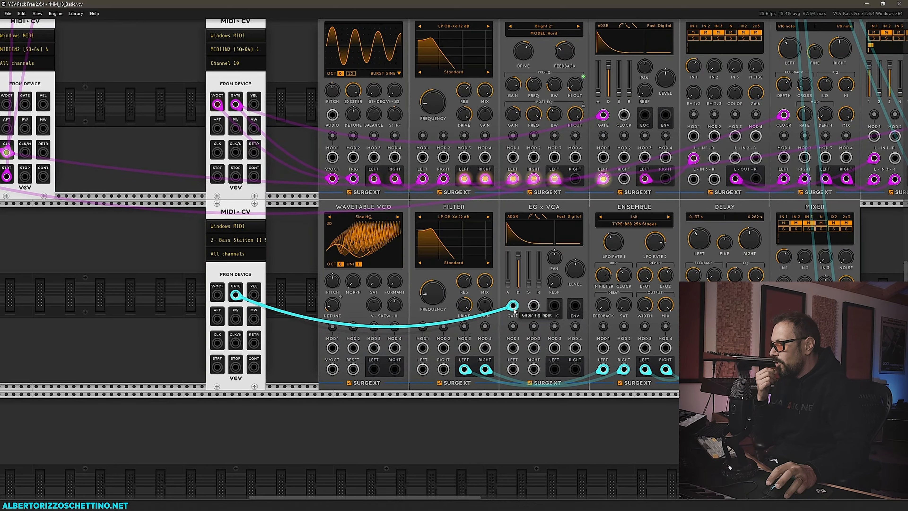
pyautogui.rightClick(513, 305)
pyautogui.moveTo(536, 408)
pyautogui.click(609, 415)
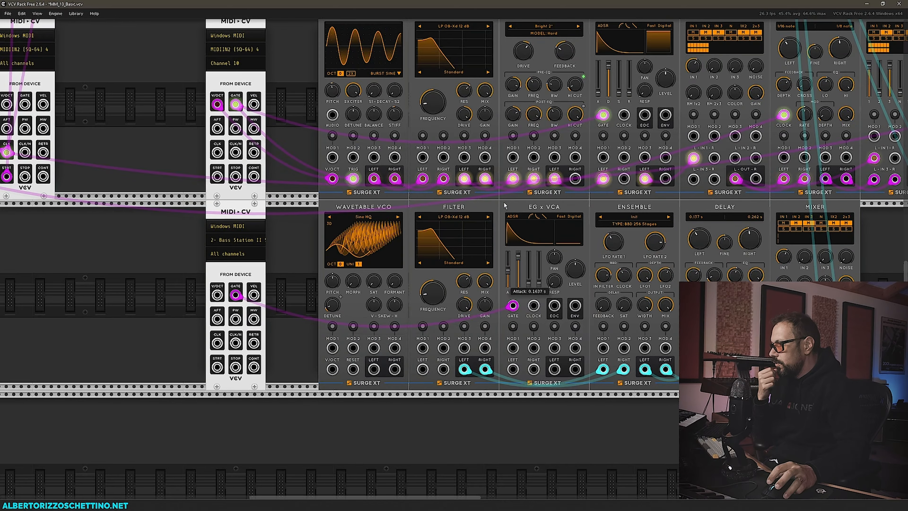
# Patch the new EG x VCA's envelope output to the neighbouring Filter's MOD 1 input and colour the cable purple.
pyautogui.moveTo(574, 305); pyautogui.dragTo(423, 348)
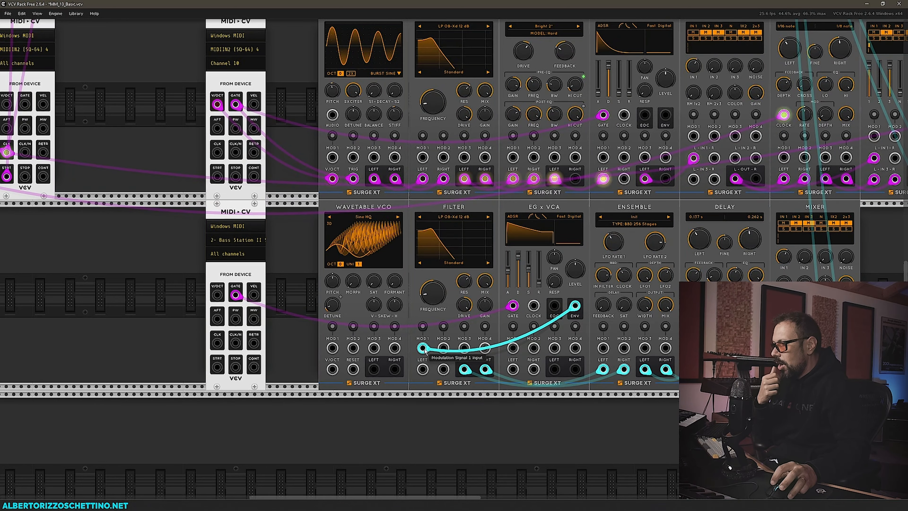
pyautogui.rightClick(574, 306)
pyautogui.moveTo(610, 410)
pyautogui.click(672, 416)
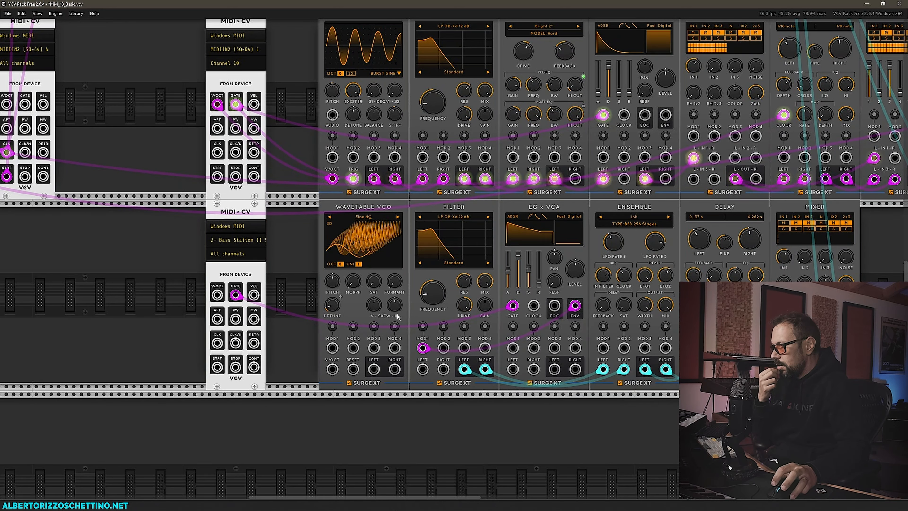
# Patch the Bass Station MIDI-CV's V/Oct to the Wavetable VCO in purple, and the VCO's stereo outputs into the Filter.
pyautogui.moveTo(315, 294); pyautogui.dragTo(341, 299)
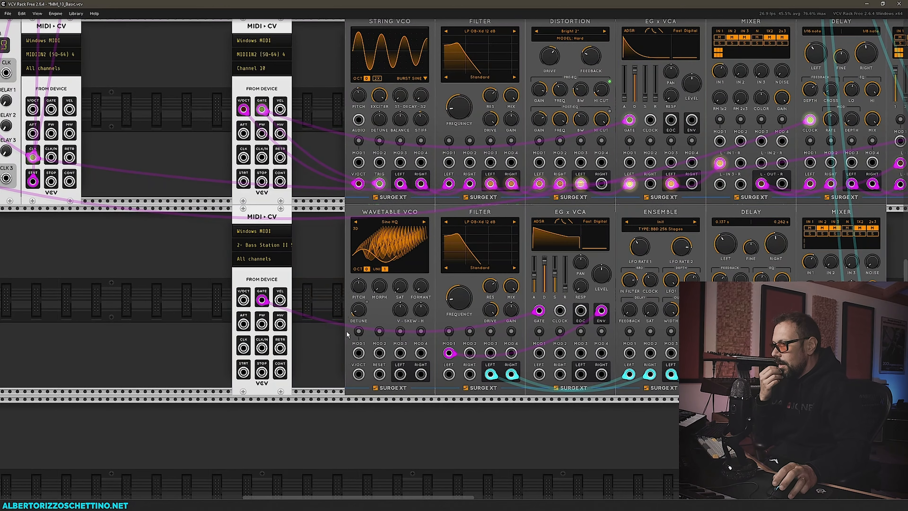
pyautogui.moveTo(358, 374); pyautogui.dragTo(248, 300)
pyautogui.rightClick(248, 301)
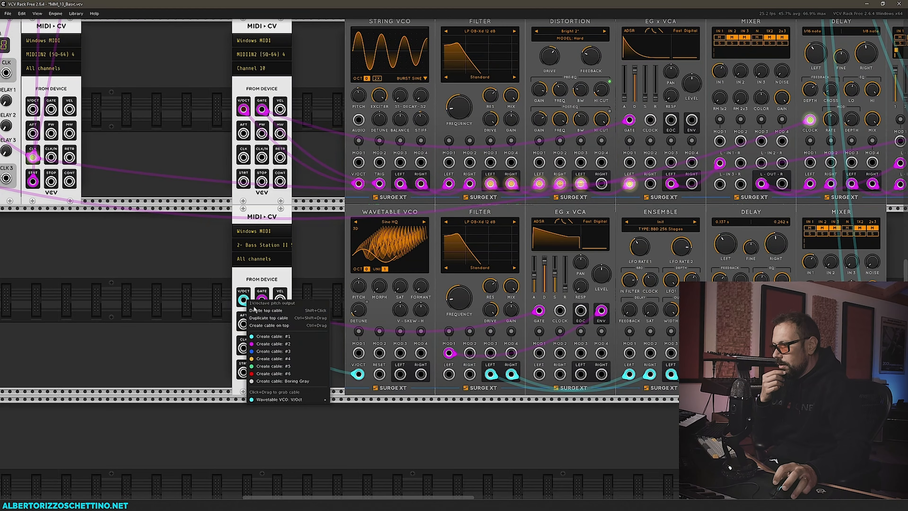
pyautogui.moveTo(314, 400)
pyautogui.click(349, 409)
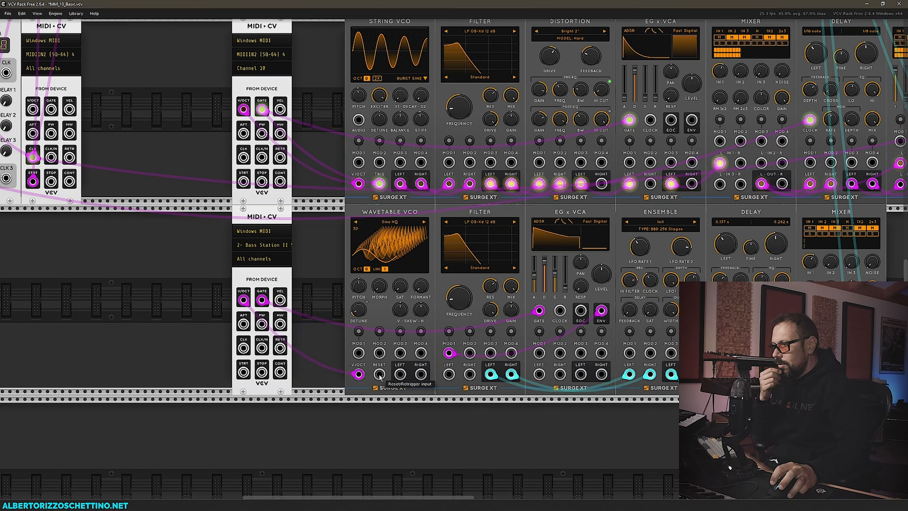
pyautogui.moveTo(400, 374); pyautogui.dragTo(421, 374)
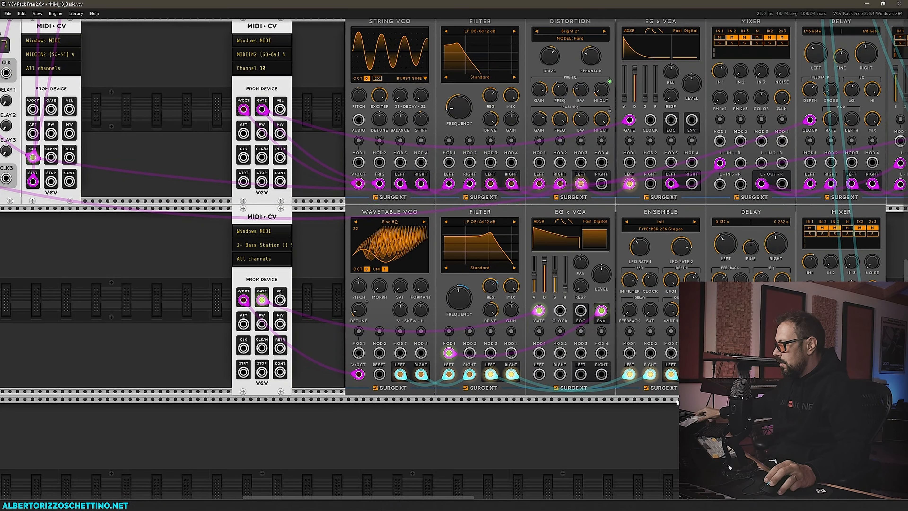
# Delete the unused mixer labelled Poly Synth together with the blank panels on both of its sides.
pyautogui.hscroll(3, 570, 400)
pyautogui.hscroll(5, 571, 401)
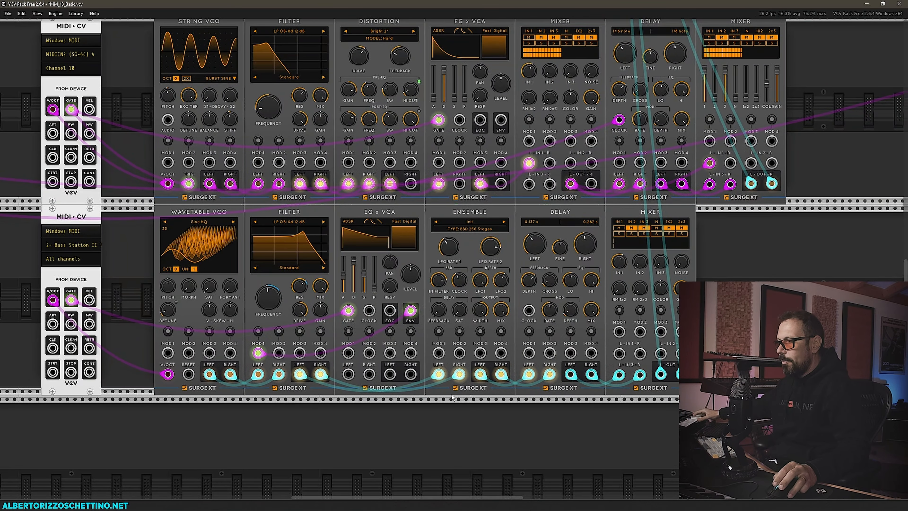
pyautogui.moveTo(730, 259); pyautogui.dragTo(636, 467)
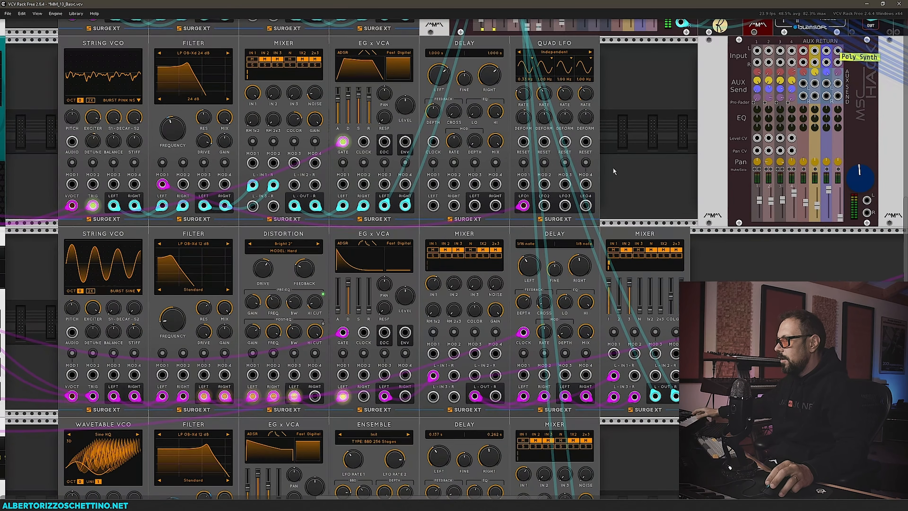
pyautogui.moveTo(622, 82); pyautogui.dragTo(533, 336)
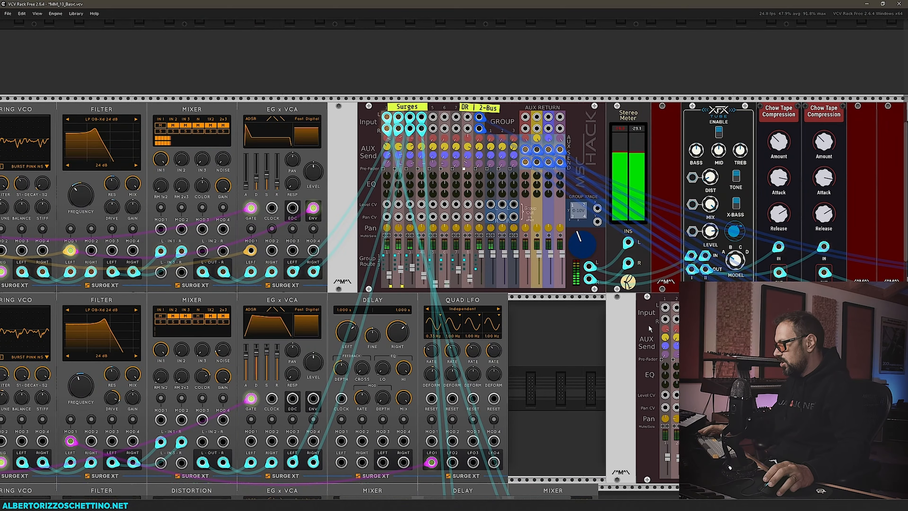
pyautogui.press('Delete')
pyautogui.press('Delete')
pyautogui.press('Delete')
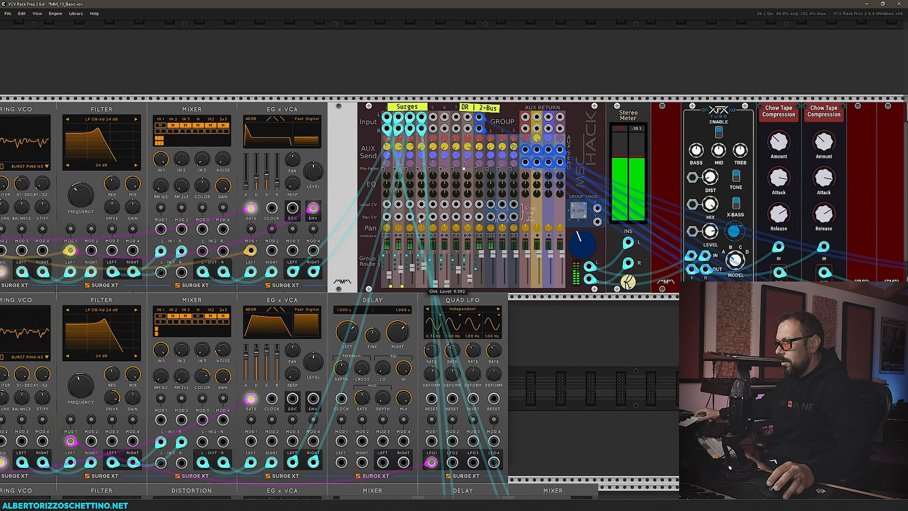
# Try patching the Bass Station gate into the Wavetable VCO's reset input, and unplug that cable again.
pyautogui.moveTo(583, 358)
pyautogui.mouseDown()
pyautogui.moveTo(645, 267)
pyautogui.moveTo(801, 86)
pyautogui.mouseUp()
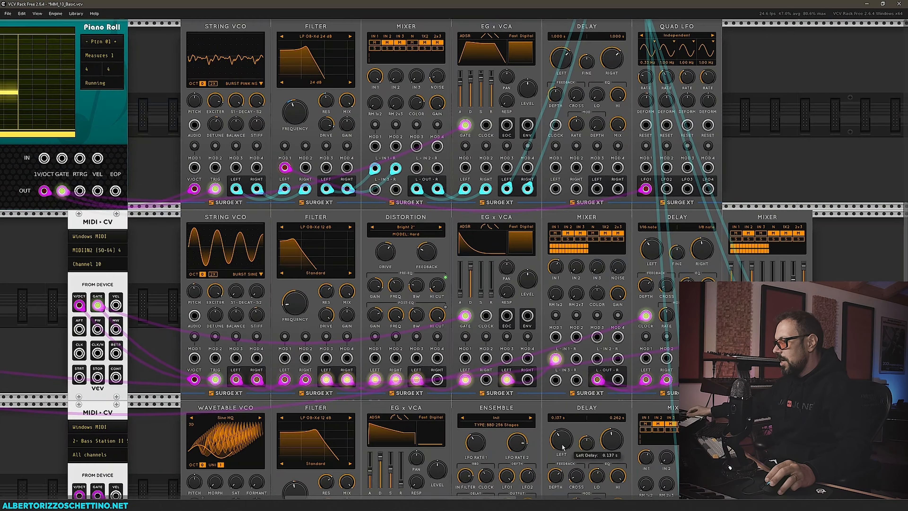
pyautogui.moveTo(206, 496); pyautogui.dragTo(262, 299)
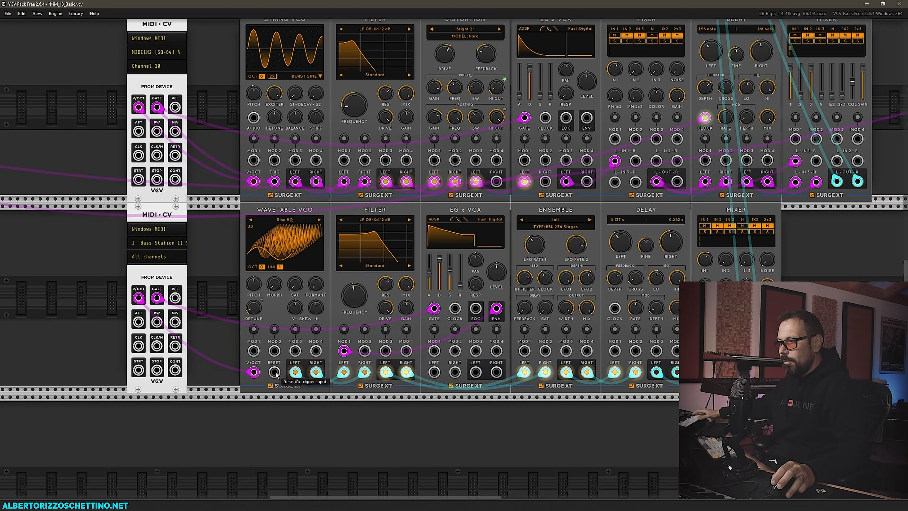
pyautogui.moveTo(270, 373); pyautogui.dragTo(157, 297)
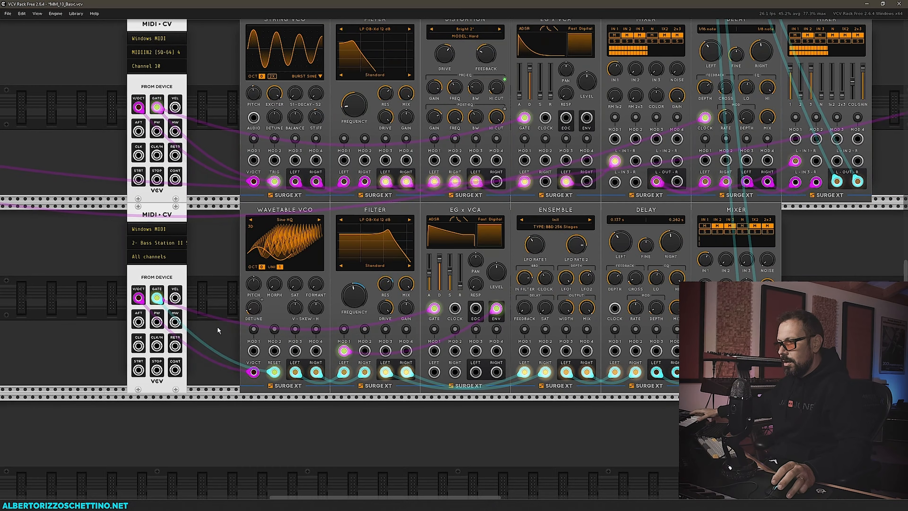
pyautogui.moveTo(274, 373); pyautogui.dragTo(239, 415)
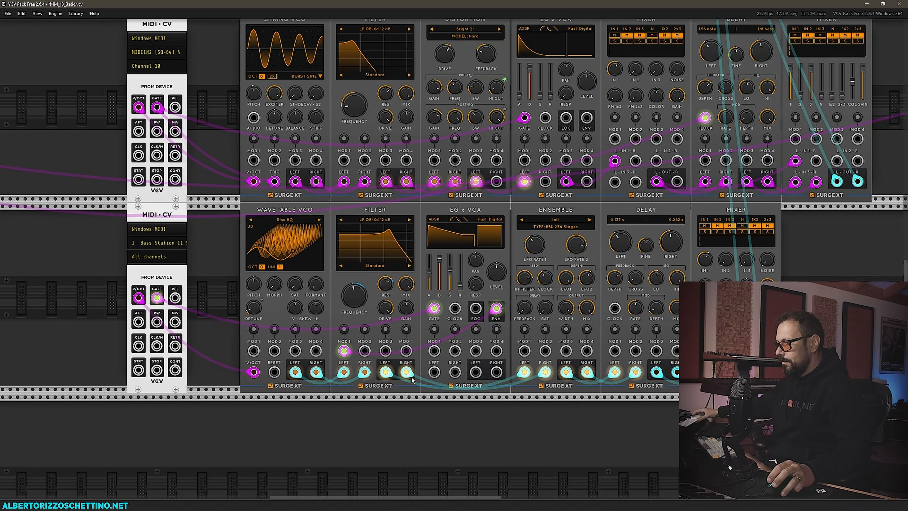
# Clock the third voice's Delay from Clocked's CLK 2 output and set that clock's ratio to 2.5.
pyautogui.moveTo(690, 363); pyautogui.dragTo(649, 373)
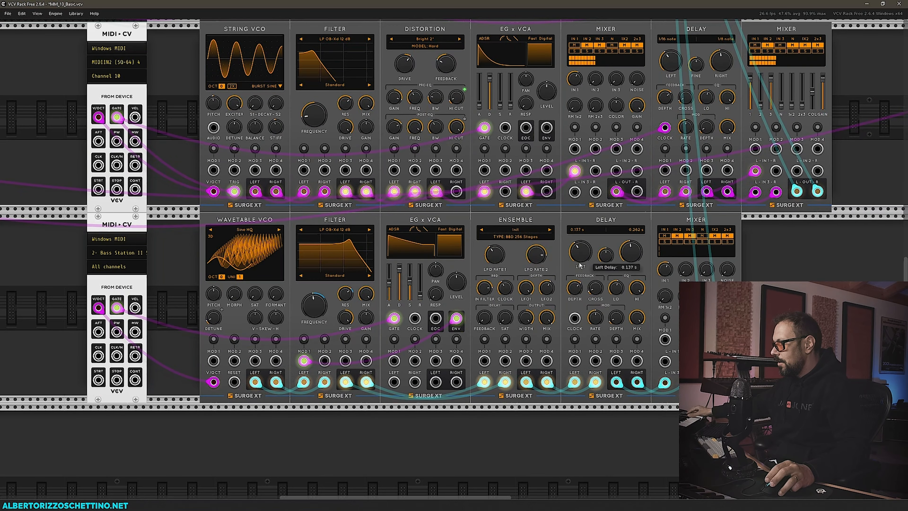
pyautogui.moveTo(576, 319); pyautogui.dragTo(129, 187)
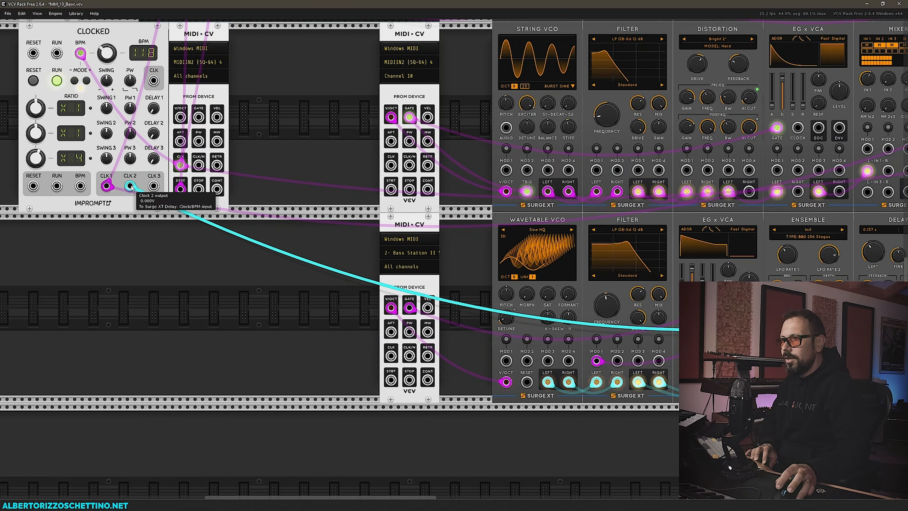
pyautogui.moveTo(36, 133); pyautogui.dragTo(43, 121)
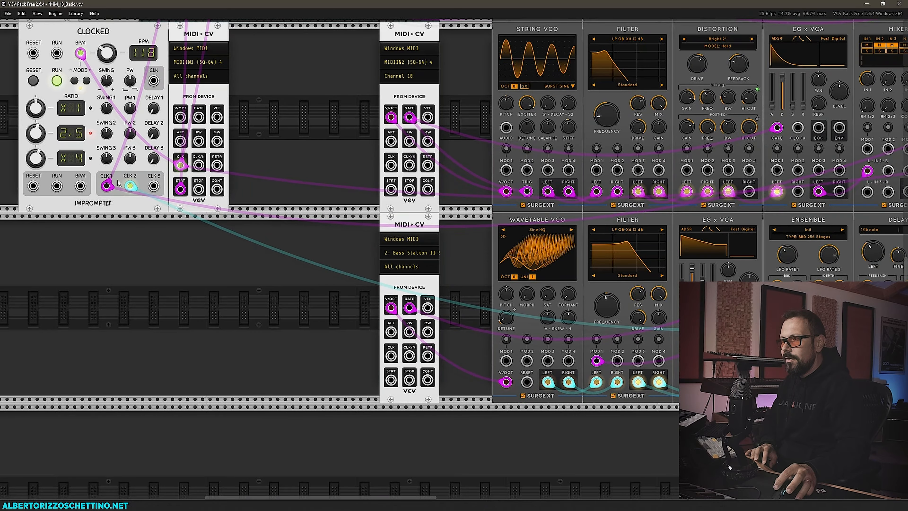
# Recolour the cable from Clocked's CLK 2 output to the Delay's clock input yellow.
pyautogui.rightClick(130, 185)
pyautogui.click(158, 244)
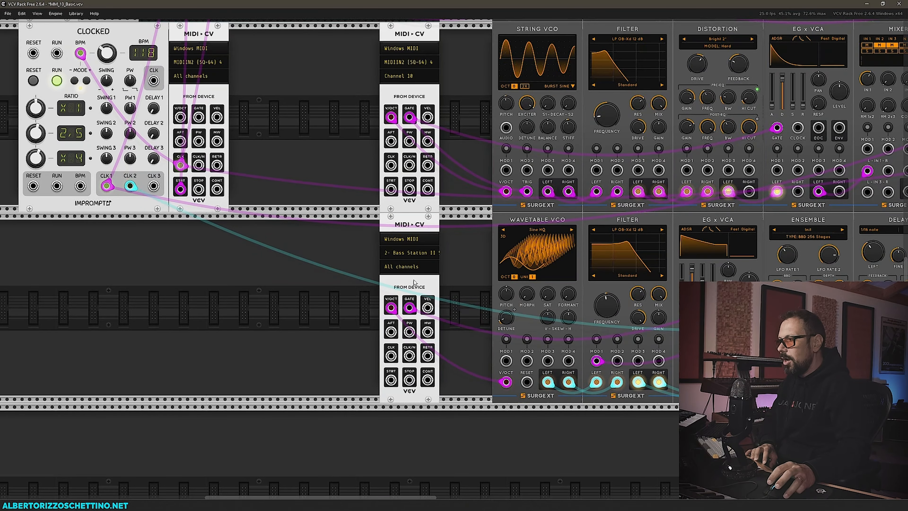
pyautogui.rightClick(129, 185)
pyautogui.moveTo(172, 288)
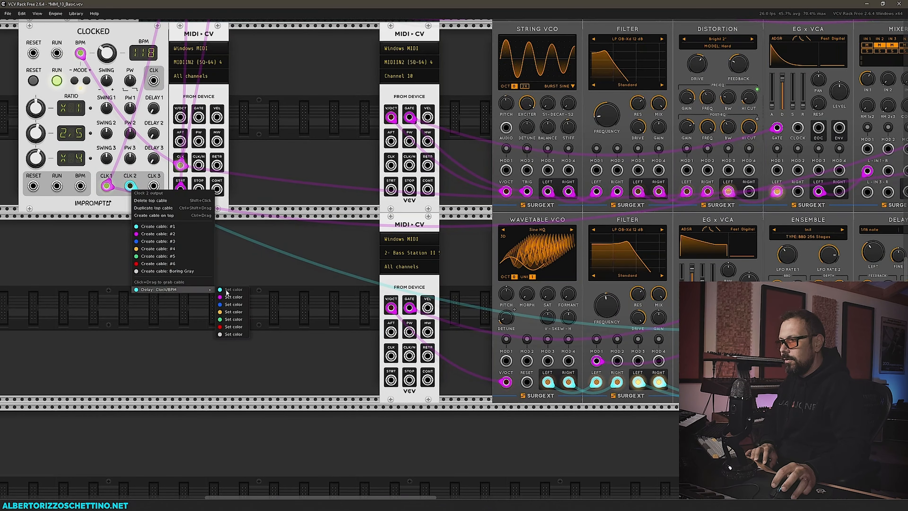
pyautogui.click(233, 312)
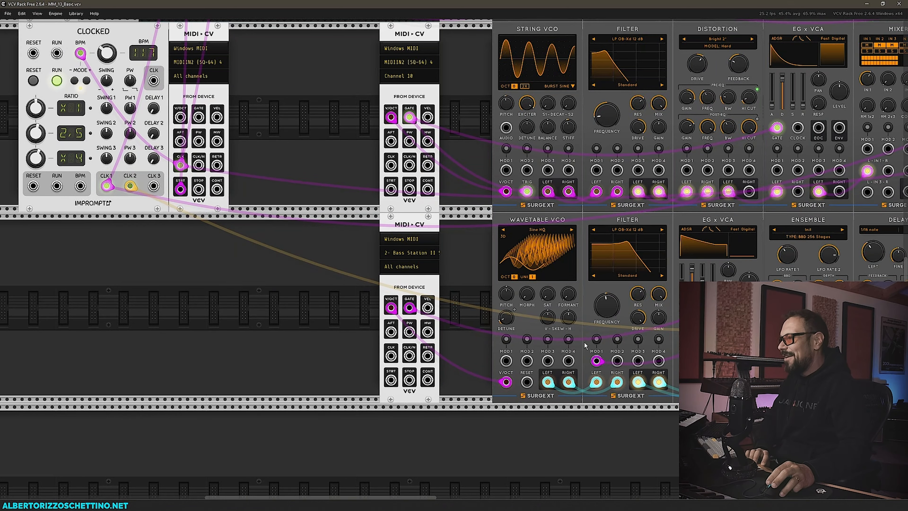
# Lower the cutoff frequency of the third voice's Filter.
pyautogui.hscroll(1, 436, 253)
pyautogui.moveTo(436, 253); pyautogui.dragTo(178, 247)
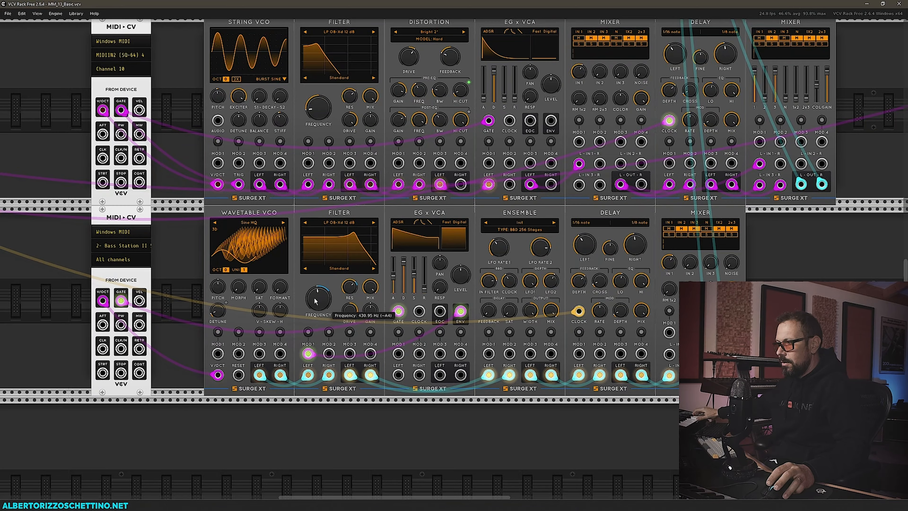
pyautogui.moveTo(316, 301); pyautogui.dragTo(316, 320)
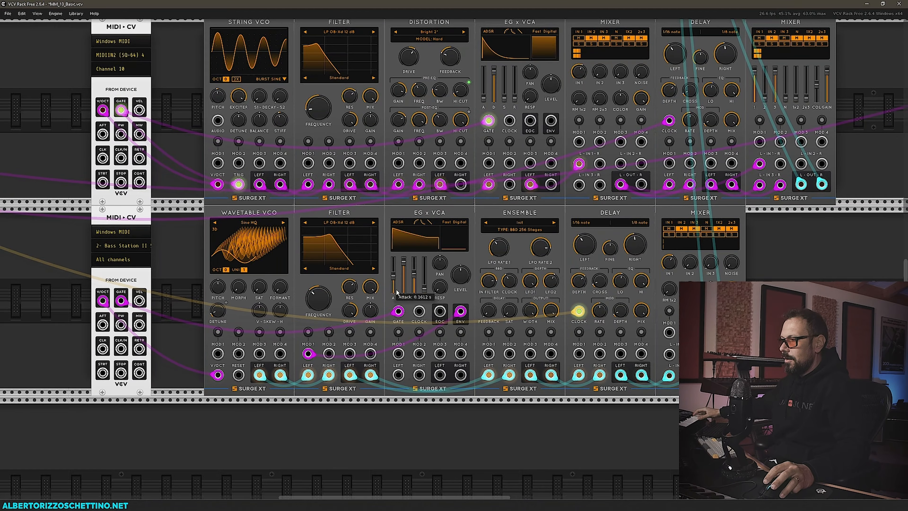
# Unplug the stereo cables running from the third voice's Filter through the Ensemble and Delay to the Mixer.
pyautogui.moveTo(488, 375); pyautogui.dragTo(525, 395)
pyautogui.moveTo(551, 375); pyautogui.dragTo(553, 395)
pyautogui.moveTo(509, 375); pyautogui.dragTo(500, 394)
pyautogui.moveTo(488, 375); pyautogui.dragTo(514, 395)
pyautogui.moveTo(620, 375); pyautogui.dragTo(612, 401)
pyautogui.moveTo(641, 374); pyautogui.dragTo(635, 407)
# Try patching the Filter's left output straight into the Mixer, remove the cable and undo the last two cable edits.
pyautogui.moveTo(670, 375); pyautogui.dragTo(350, 375)
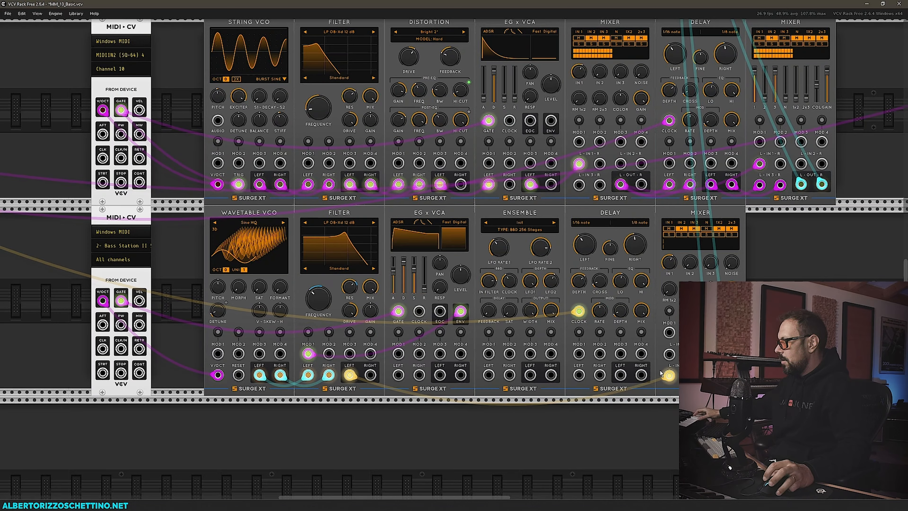
pyautogui.moveTo(661, 374)
pyautogui.mouseDown()
pyautogui.moveTo(668, 352)
pyautogui.moveTo(663, 390)
pyautogui.mouseUp()
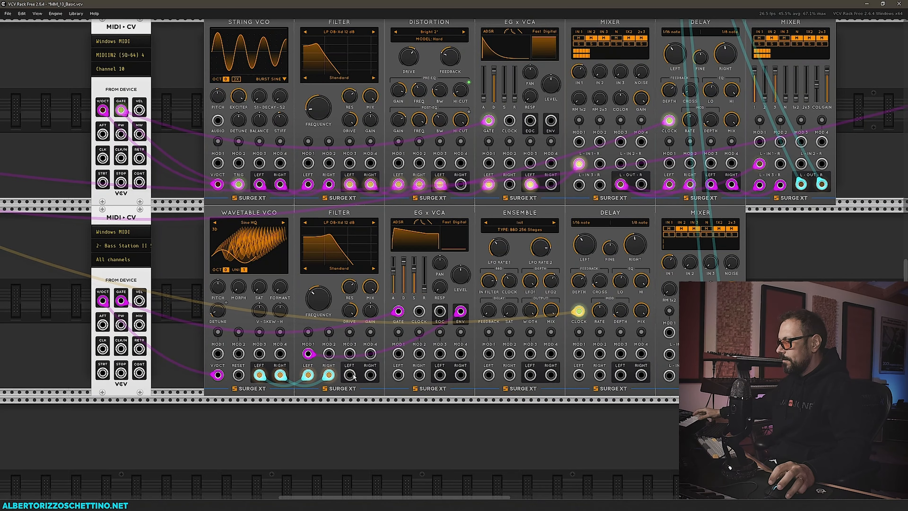
pyautogui.hotkey('ctrl', 'z')
pyautogui.hotkey('ctrl', 'z')
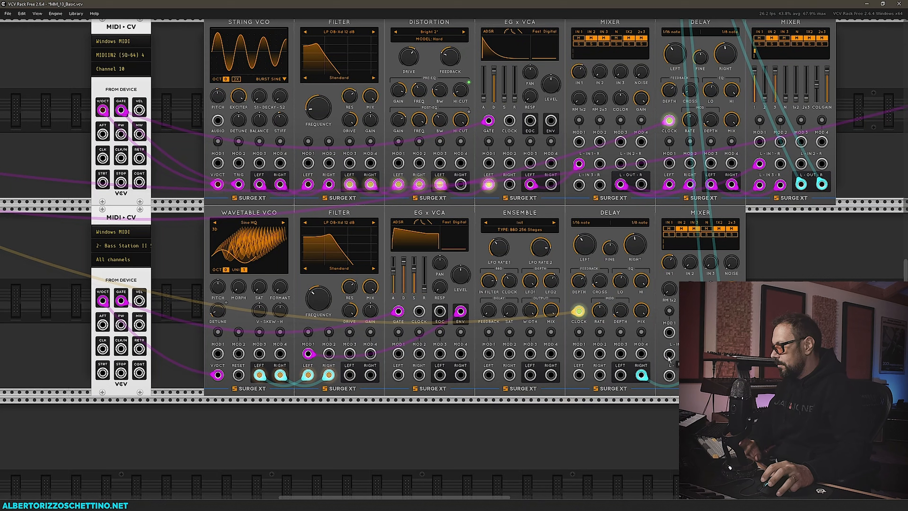
# Patch the third voice in stereo from the Filter through the EG x VCA, Ensemble and Delay into the Mixer with cyan cables.
pyautogui.moveTo(668, 374); pyautogui.dragTo(669, 353)
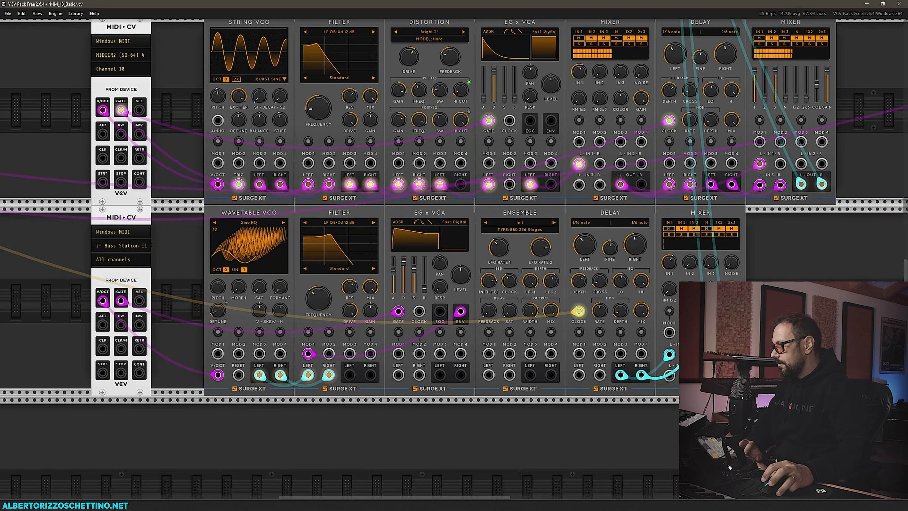
pyautogui.moveTo(553, 378); pyautogui.dragTo(533, 381)
pyautogui.rightClick(579, 377)
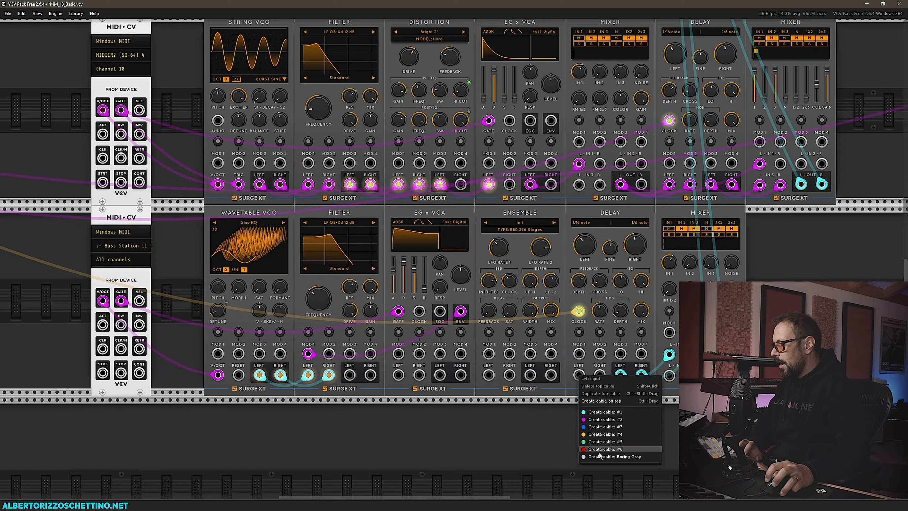
pyautogui.click(601, 414)
pyautogui.moveTo(550, 375); pyautogui.dragTo(599, 375)
pyautogui.moveTo(488, 375); pyautogui.dragTo(510, 375)
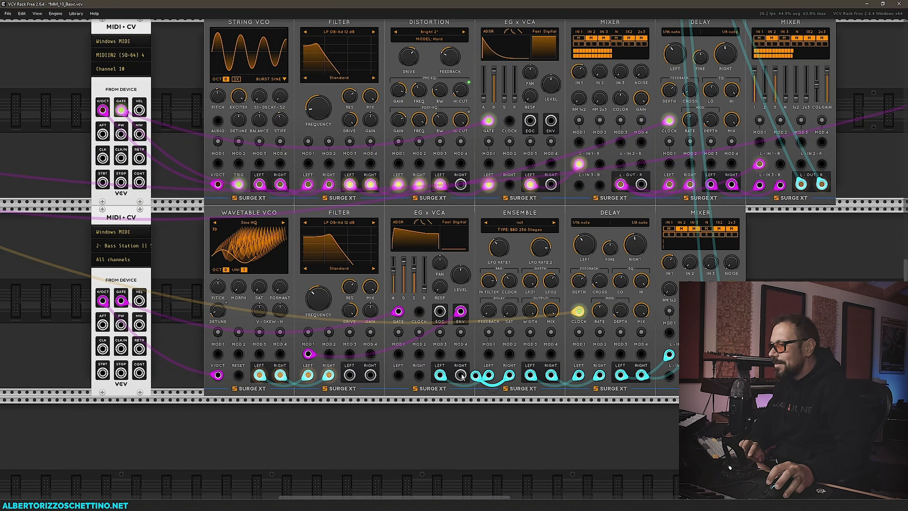
pyautogui.moveTo(398, 375); pyautogui.dragTo(419, 375)
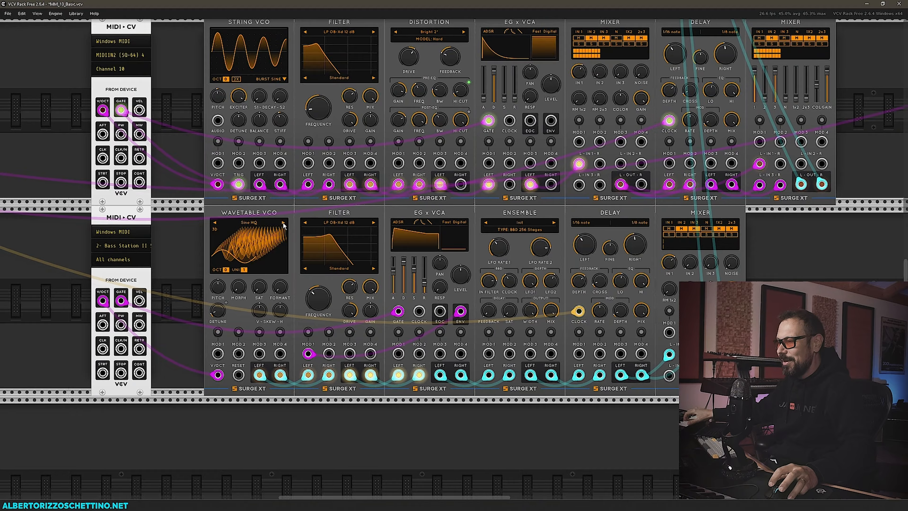
# Lower the cutoff frequency of the third voice's Filter and bypass its Ensemble module.
pyautogui.moveTo(318, 298); pyautogui.dragTo(314, 355)
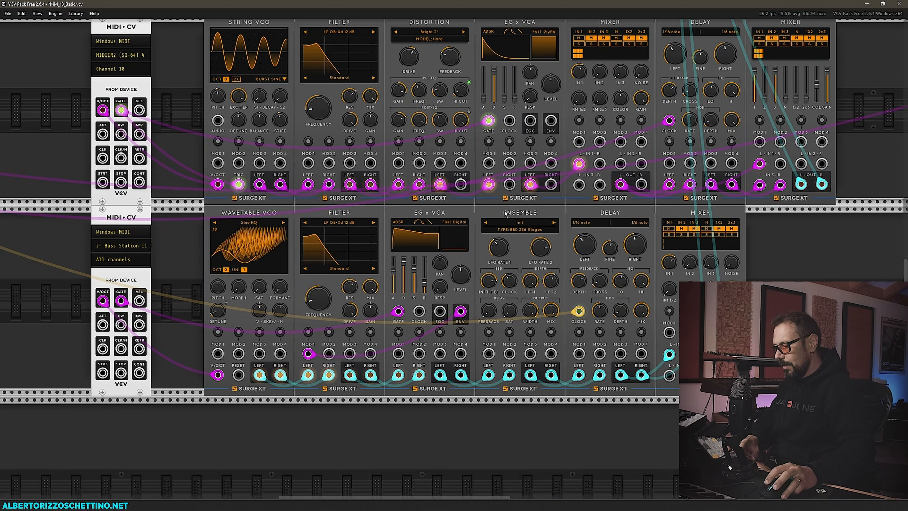
pyautogui.hotkey('ctrl', 'e')
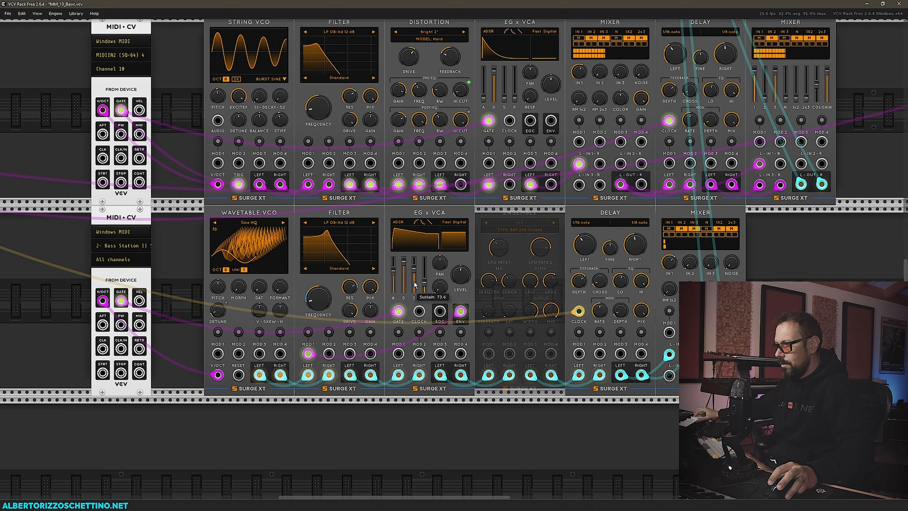
# Lengthen the release on the third voice's EG x VCA and set its Delay's right time to 1/16 dotted.
pyautogui.moveTo(424, 281); pyautogui.dragTo(424, 207)
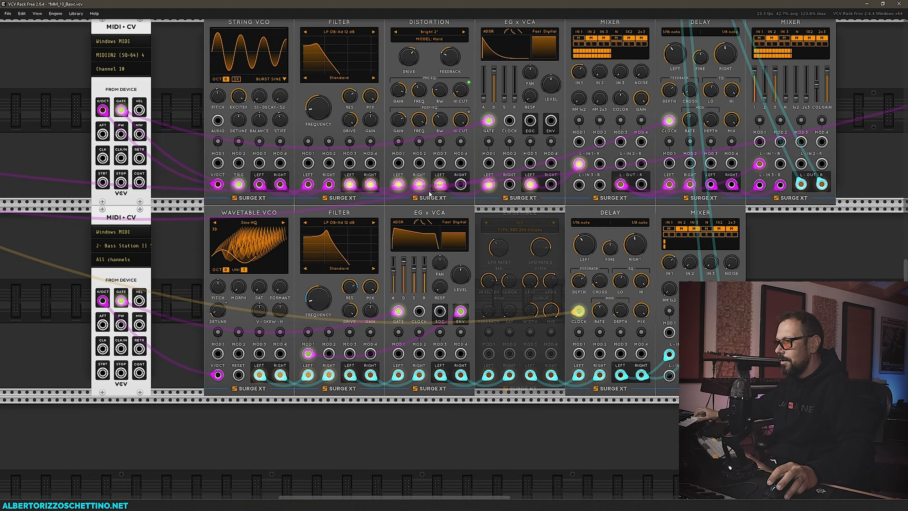
pyautogui.moveTo(425, 290); pyautogui.dragTo(426, 234)
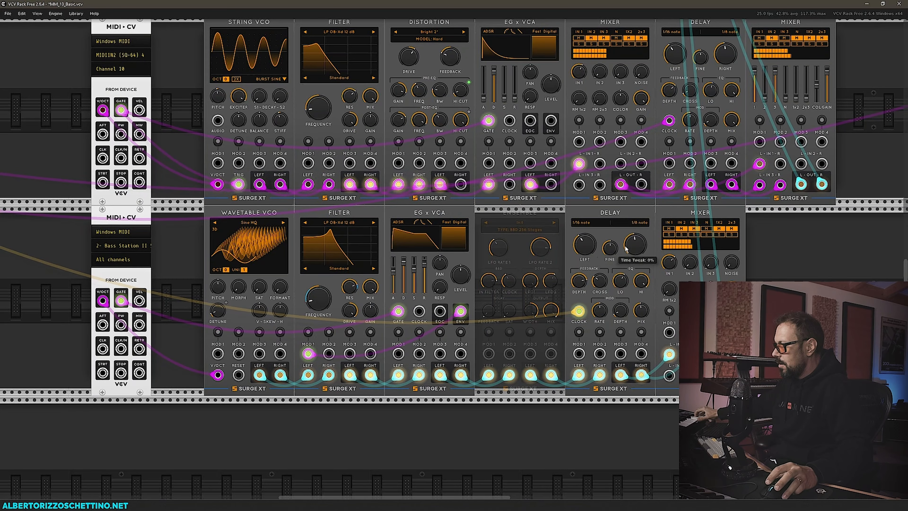
pyautogui.moveTo(634, 246); pyautogui.dragTo(632, 252)
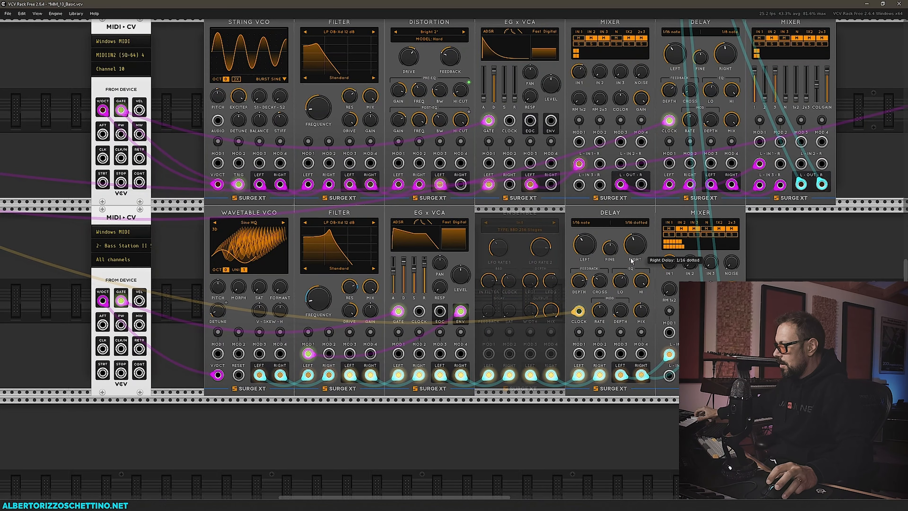
pyautogui.moveTo(649, 257); pyautogui.dragTo(650, 250)
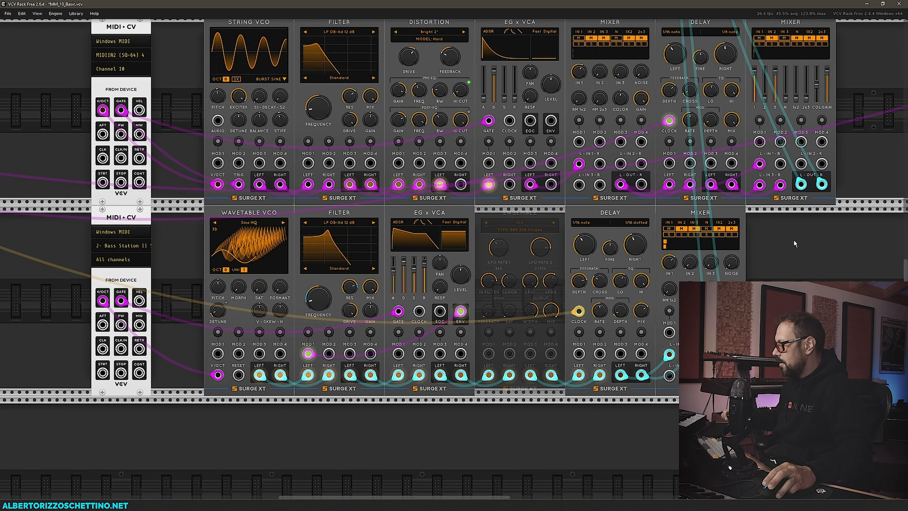
# Switch the third voice's EG x VCA envelope to Slow Digital and adjust its attack.
pyautogui.moveTo(795, 244)
pyautogui.mouseDown()
pyautogui.moveTo(675, 347)
pyautogui.moveTo(802, 229)
pyautogui.mouseUp()
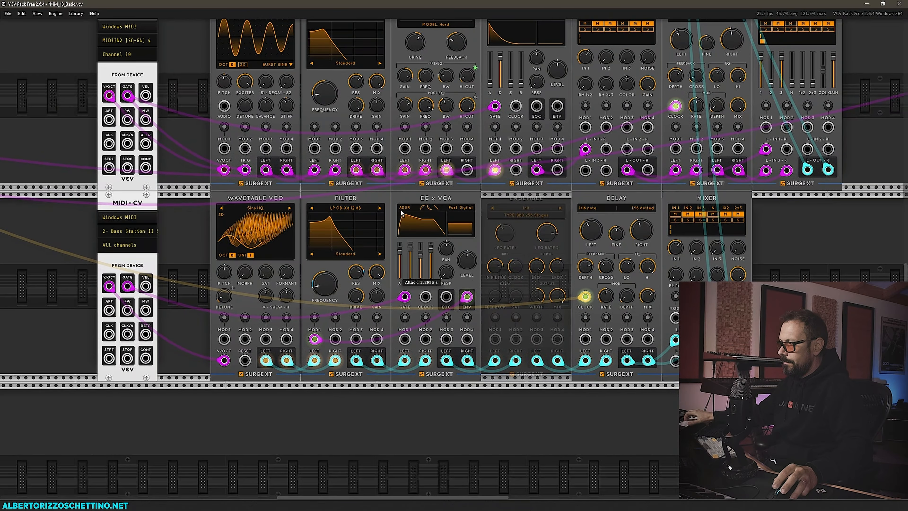
pyautogui.click(459, 210)
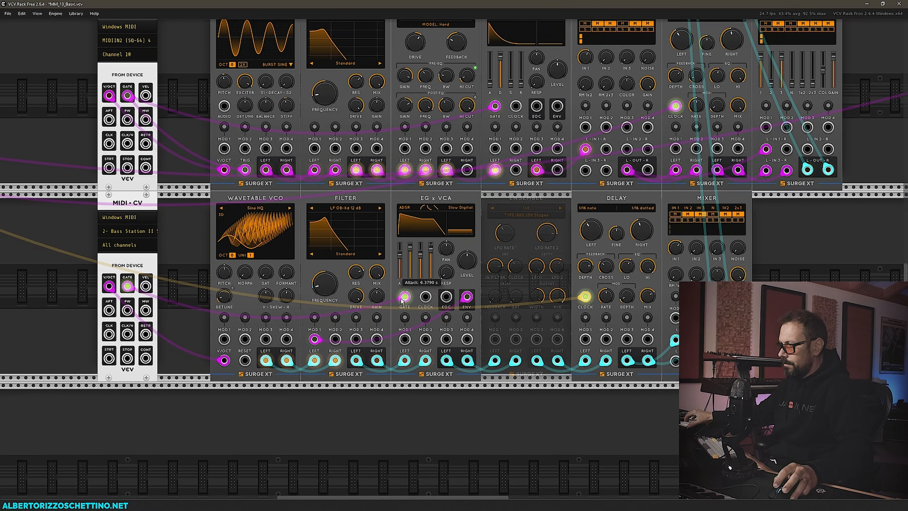
pyautogui.moveTo(401, 300); pyautogui.dragTo(405, 308)
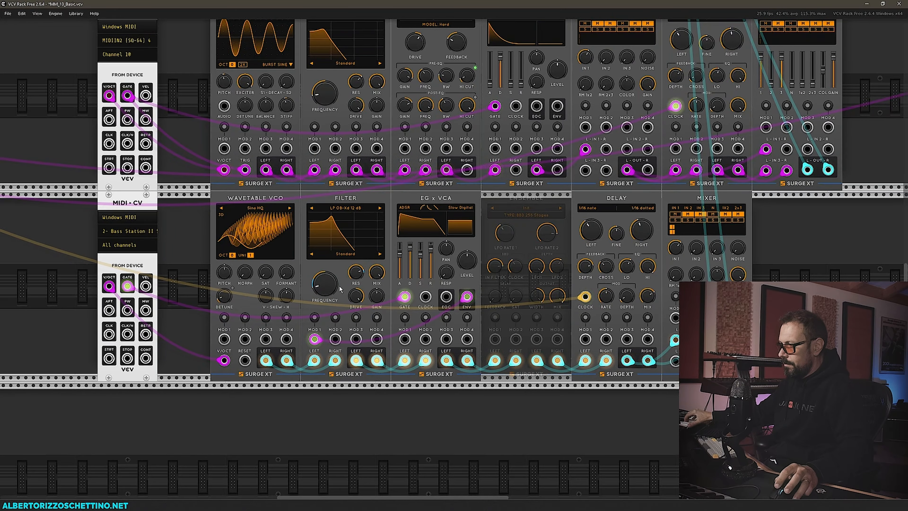
# Lower the resonance of the third voice's Filter, raise its cutoff frequency and adjust its mix and drive.
pyautogui.moveTo(358, 279); pyautogui.dragTo(354, 350)
pyautogui.moveTo(319, 289); pyautogui.dragTo(320, 276)
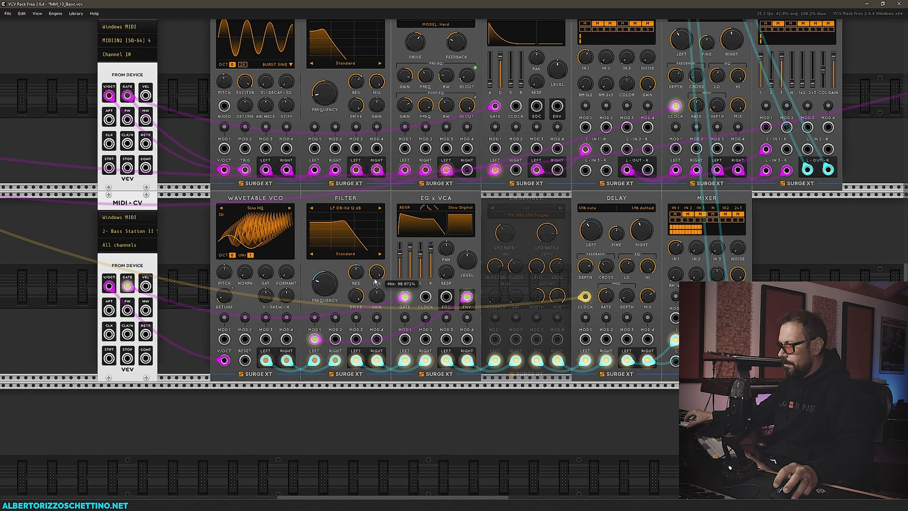
pyautogui.moveTo(379, 507); pyautogui.dragTo(421, 259)
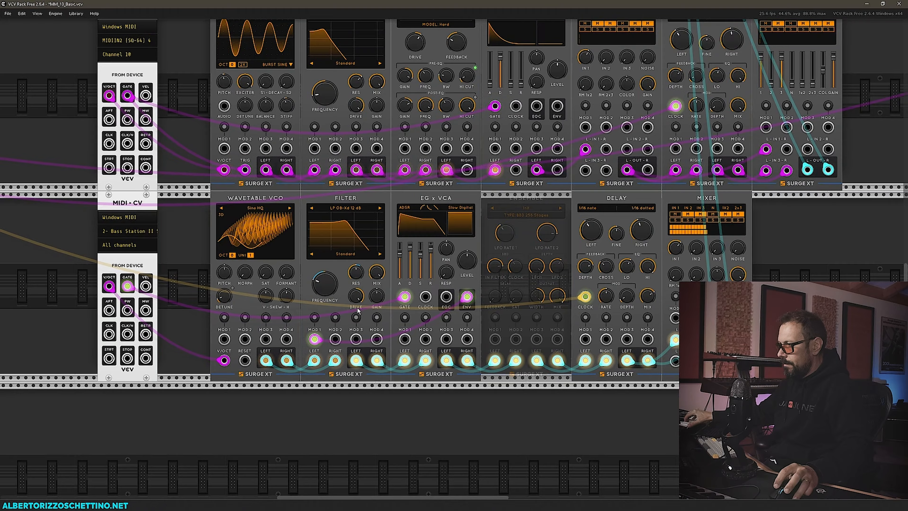
pyautogui.moveTo(357, 301); pyautogui.dragTo(376, 438)
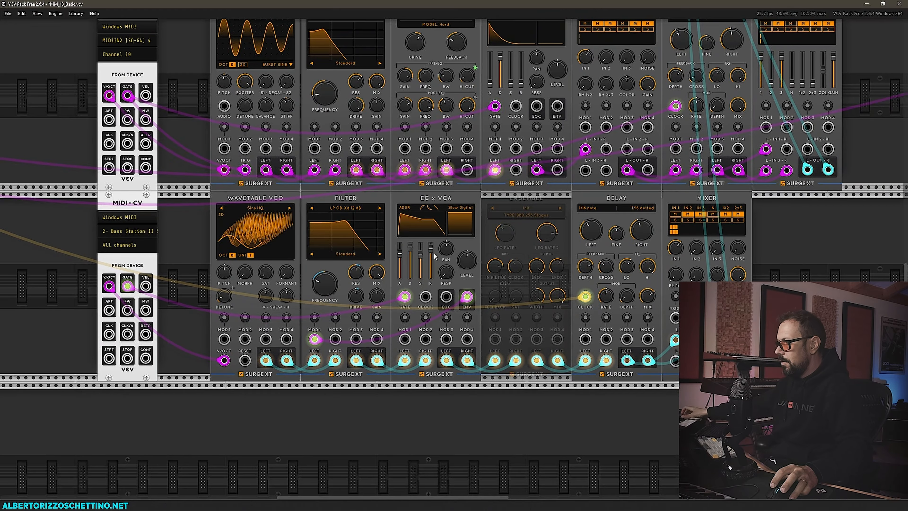
# Examine the main mixer with its stereo meter and the signal activity of the MIDI-driven voices.
pyautogui.moveTo(817, 233); pyautogui.dragTo(664, 472)
pyautogui.moveTo(642, 149); pyautogui.dragTo(582, 418)
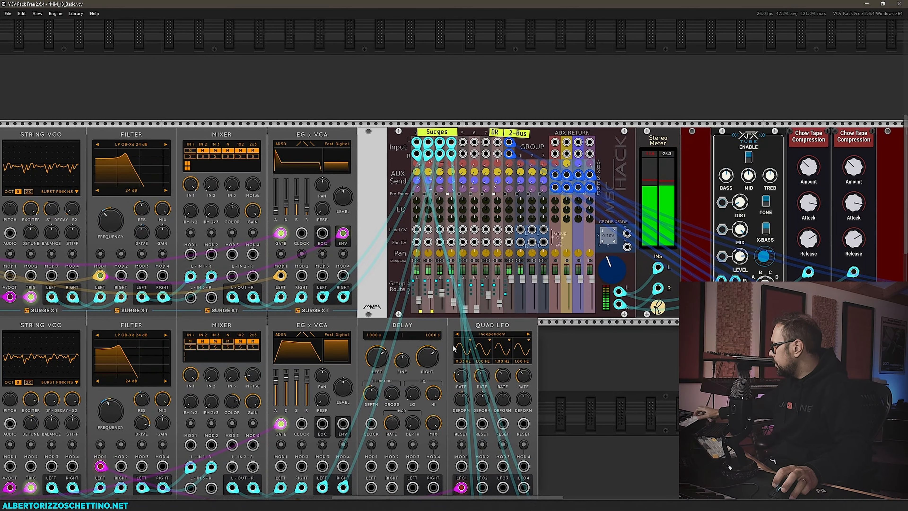
pyautogui.moveTo(544, 410); pyautogui.dragTo(786, 211)
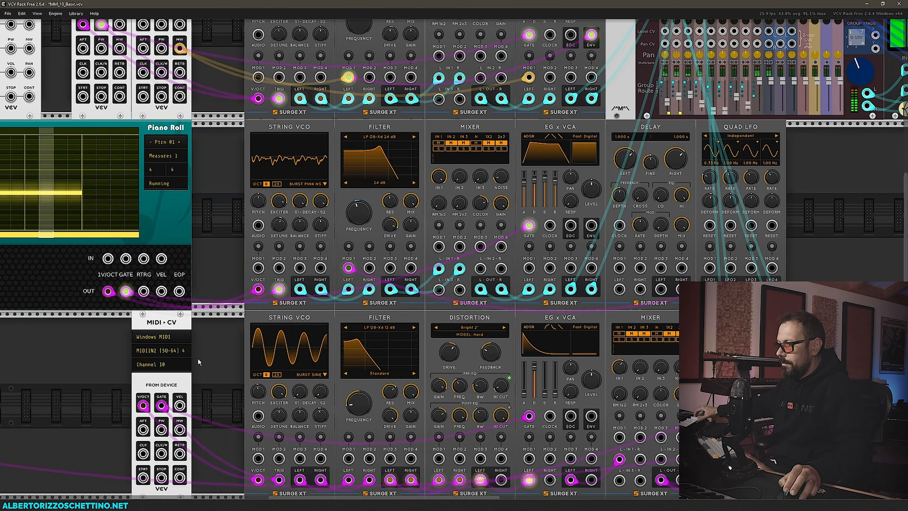
pyautogui.moveTo(206, 345); pyautogui.dragTo(177, 220)
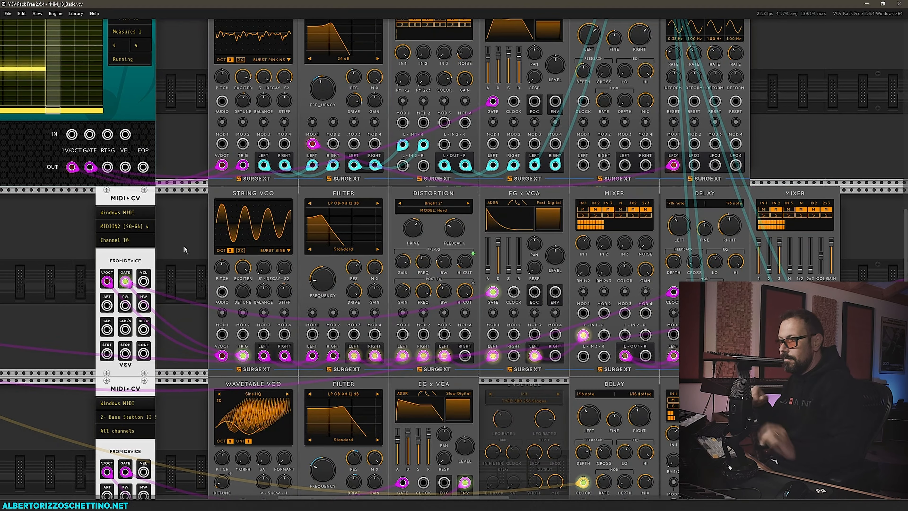
pyautogui.scroll(-4, 178, 244)
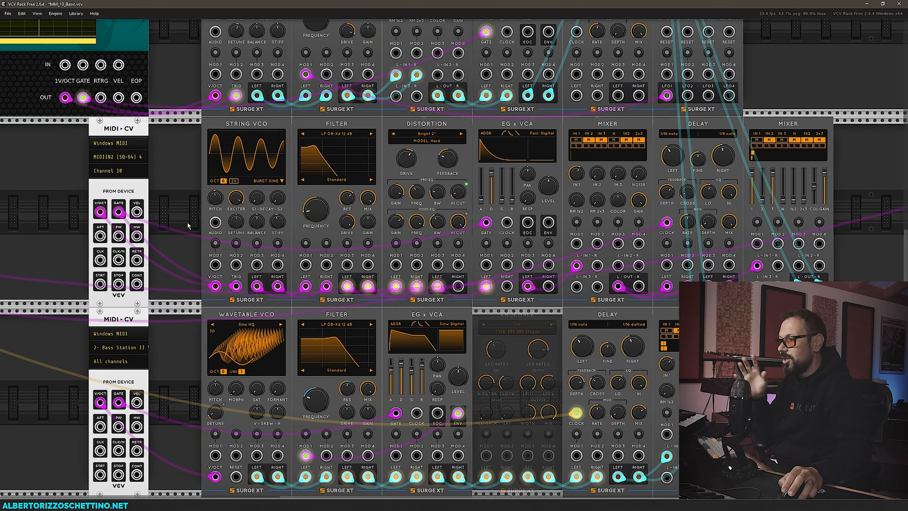
pyautogui.moveTo(796, 76); pyautogui.dragTo(740, 138)
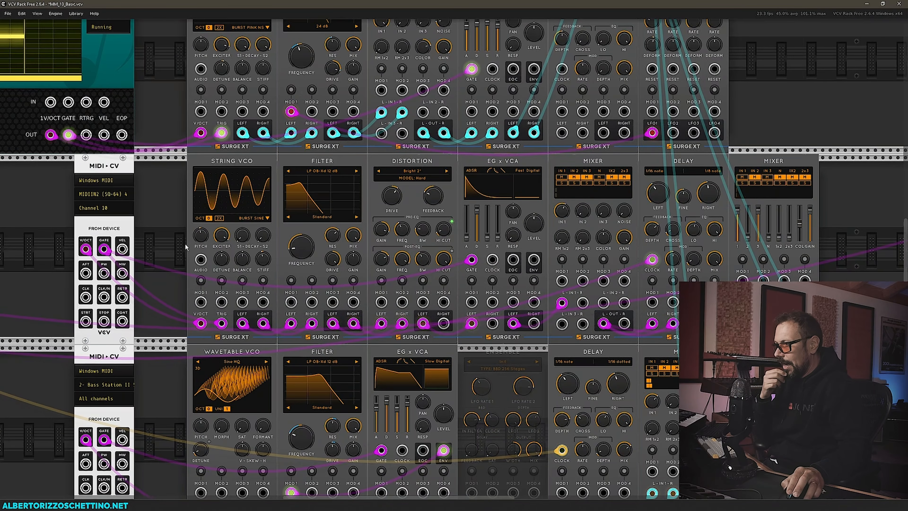
pyautogui.moveTo(162, 289); pyautogui.dragTo(202, 280)
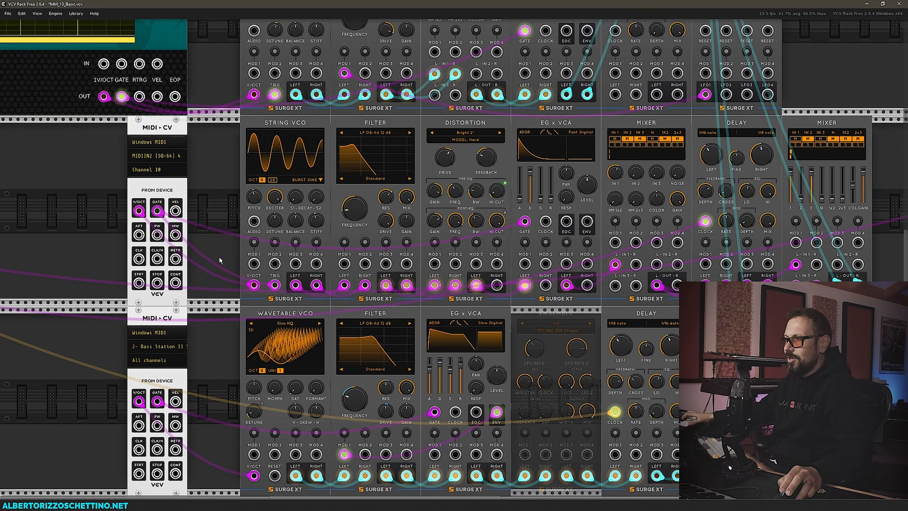
pyautogui.moveTo(215, 249); pyautogui.dragTo(228, 254)
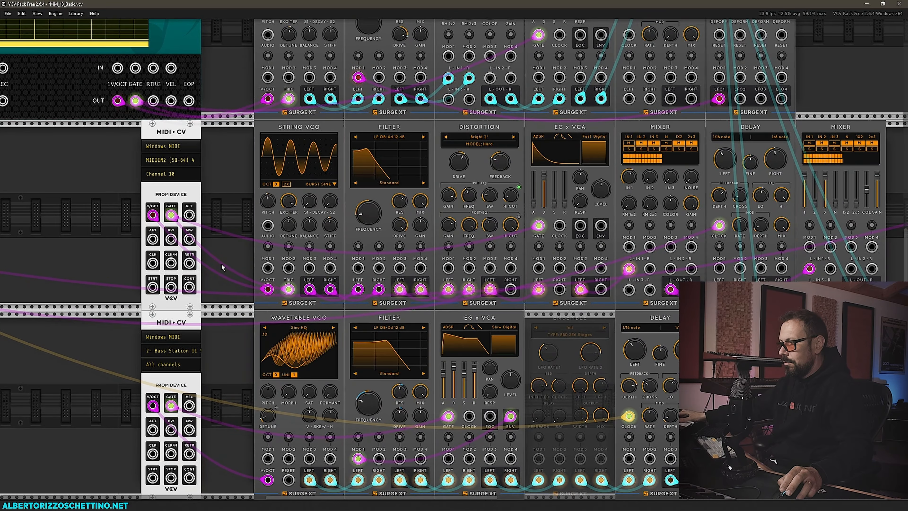
pyautogui.moveTo(219, 264); pyautogui.dragTo(191, 191)
# Raise the third voice's Filter cutoff and select the Sine To Sawtooth wavetable in its Wavetable VCO.
pyautogui.moveTo(344, 335); pyautogui.dragTo(342, 282)
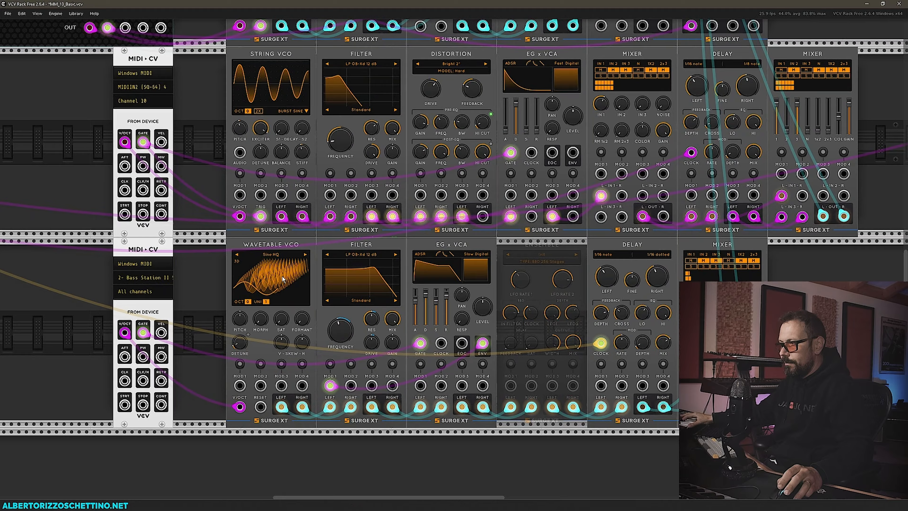
pyautogui.click(305, 255)
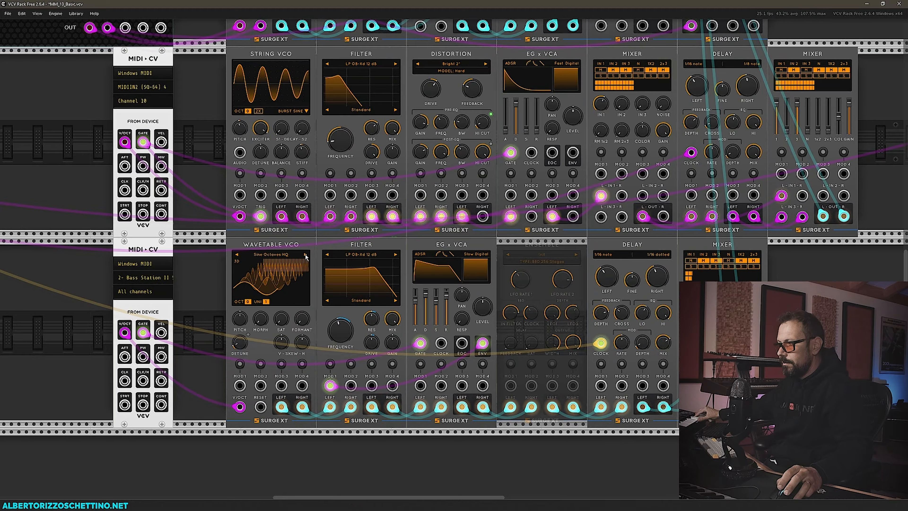
pyautogui.click(306, 255)
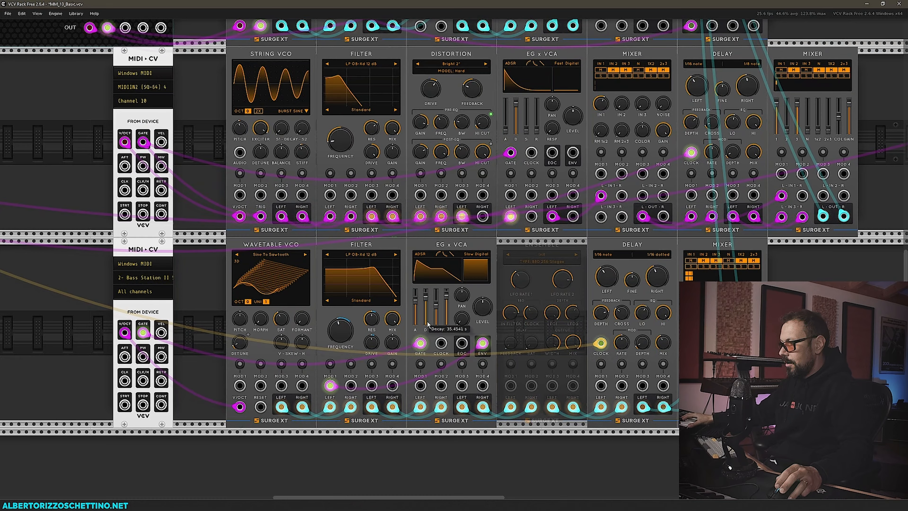
# Shorten the decay on the third voice's EG x VCA and fine-tune its Filter cutoff frequency.
pyautogui.moveTo(428, 324); pyautogui.dragTo(433, 359)
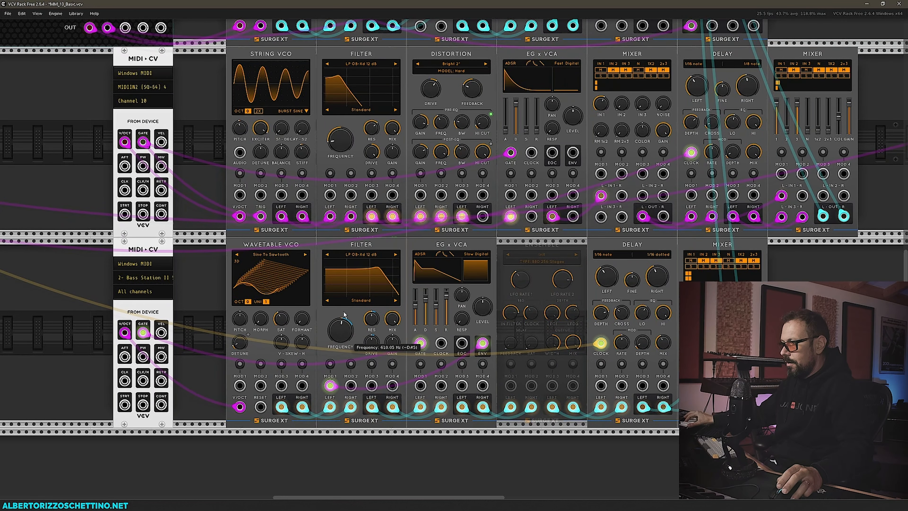
pyautogui.moveTo(343, 311); pyautogui.dragTo(344, 309)
# Set the Wavetable VCO to 3 unison voices.
pyautogui.moveTo(206, 310); pyautogui.dragTo(269, 297)
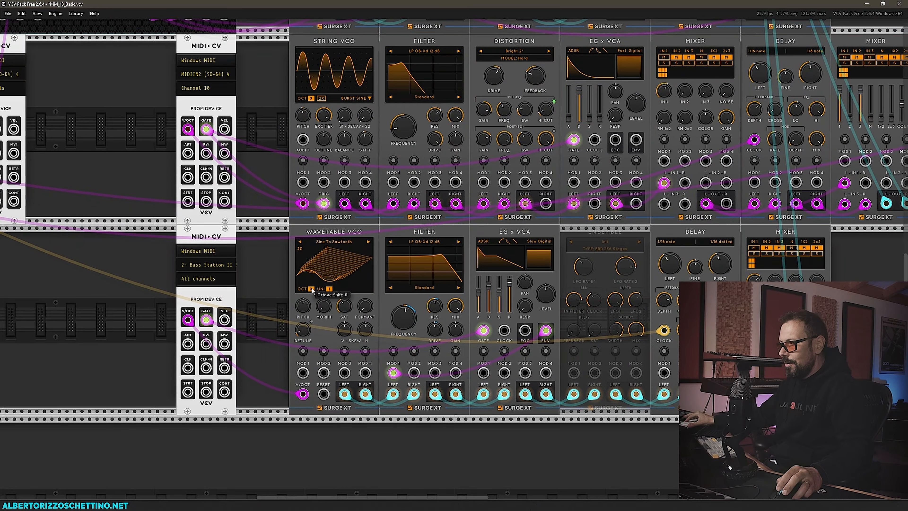
pyautogui.click(329, 288)
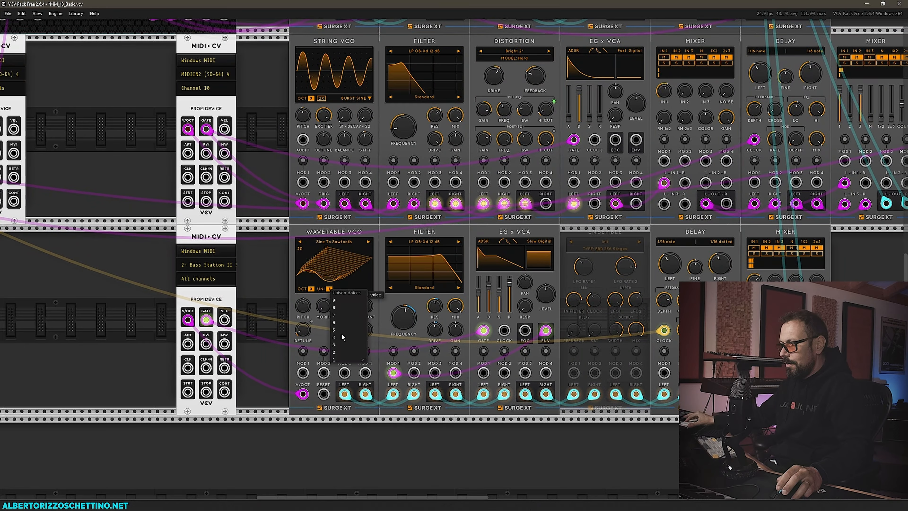
pyautogui.click(341, 344)
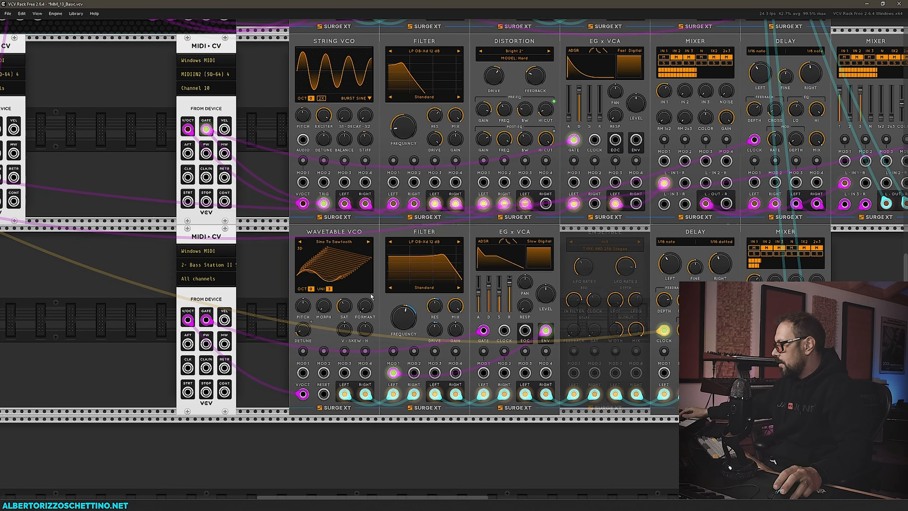
# Set the Bass Station II MIDI-CV module to 4 polyphony channels, keeping its V/OCT output patched to the Wavetable VCO.
pyautogui.rightClick(334, 234)
pyautogui.rightClick(215, 240)
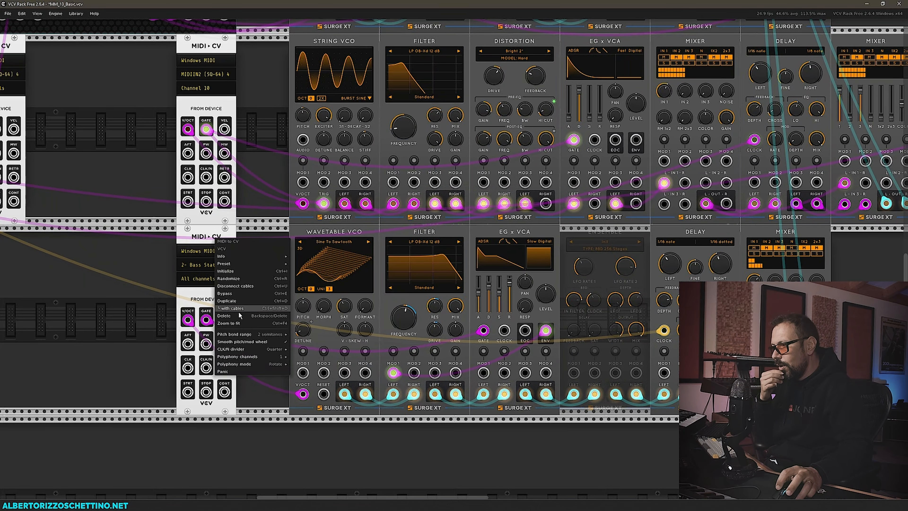
pyautogui.moveTo(244, 358)
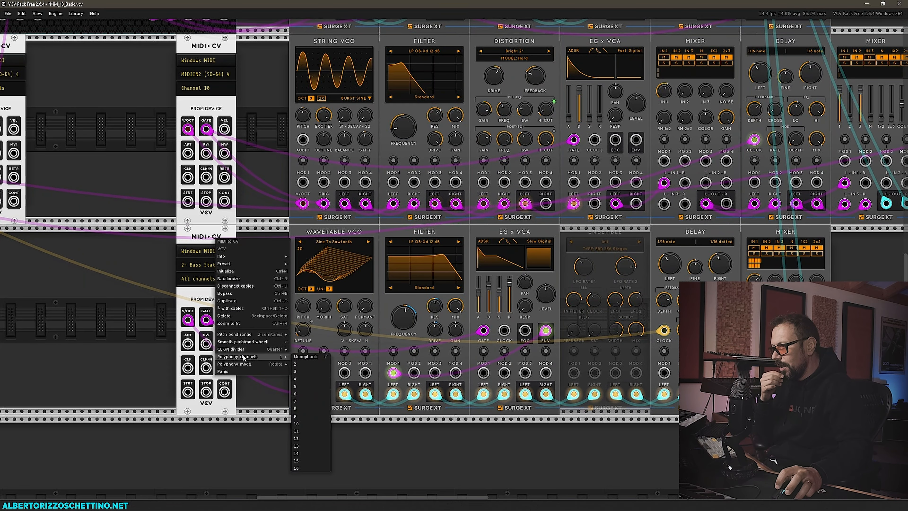
pyautogui.click(307, 378)
pyautogui.moveTo(188, 320); pyautogui.dragTo(302, 394)
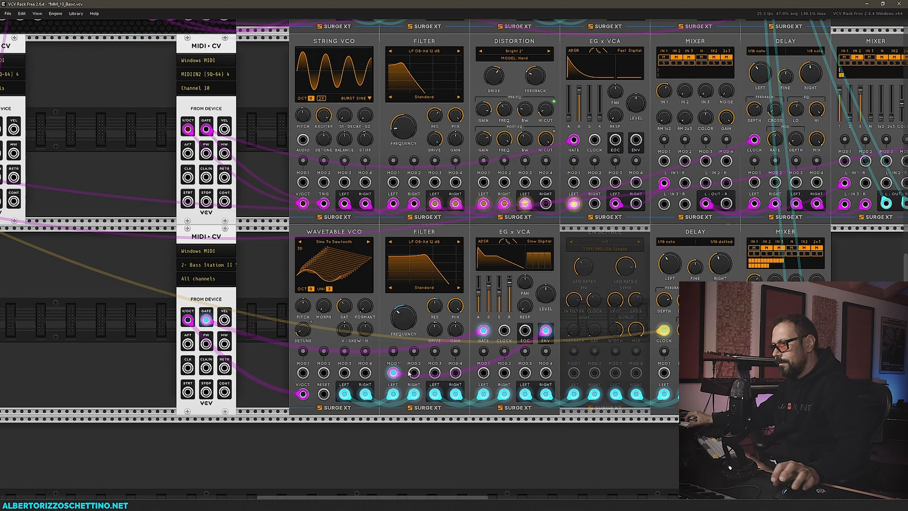
# Patch the Bass Station II MIDI-CV's mod wheel output to the MOD 2 input of the third voice's Filter.
pyautogui.moveTo(225, 345); pyautogui.dragTo(247, 347)
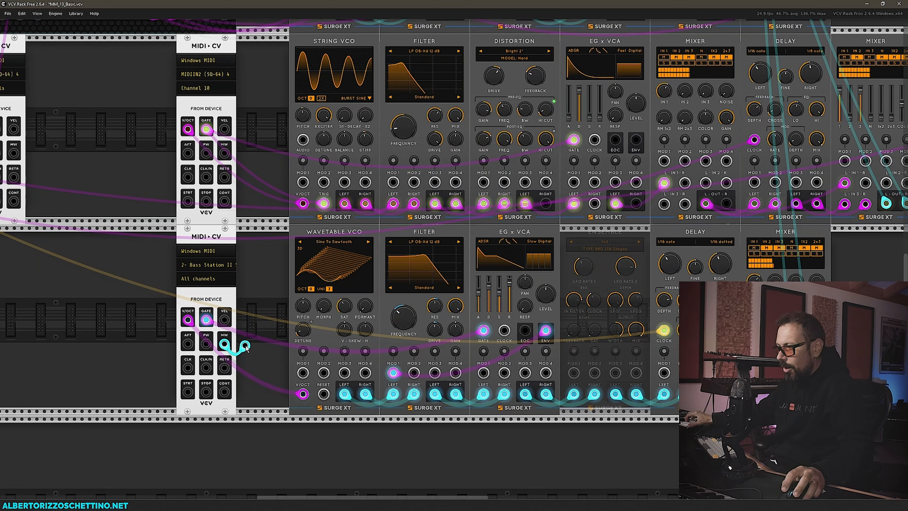
pyautogui.moveTo(297, 380); pyautogui.dragTo(414, 374)
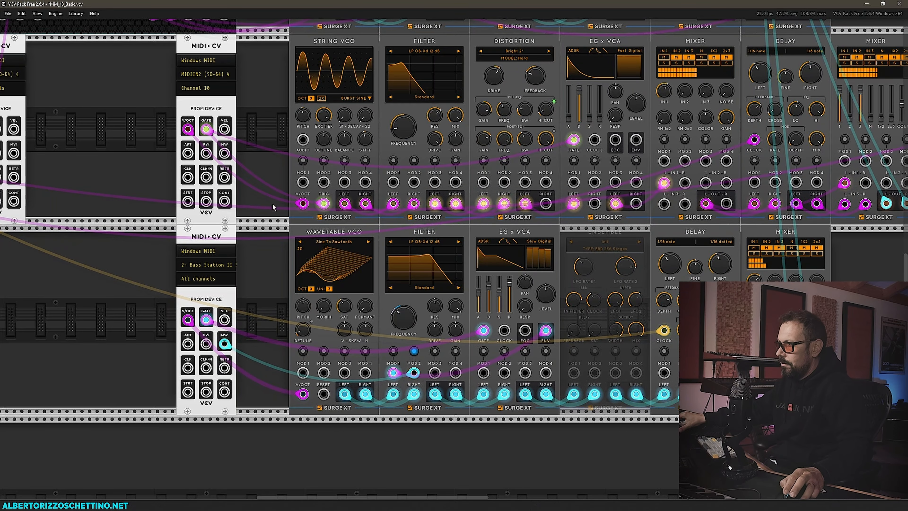
# Set the exciter of the channel 10 String VCO to Burst Ramp after trying Burst Triangle, and save the patch.
pyautogui.moveTo(253, 191); pyautogui.dragTo(162, 296)
pyautogui.moveTo(169, 258); pyautogui.dragTo(179, 265)
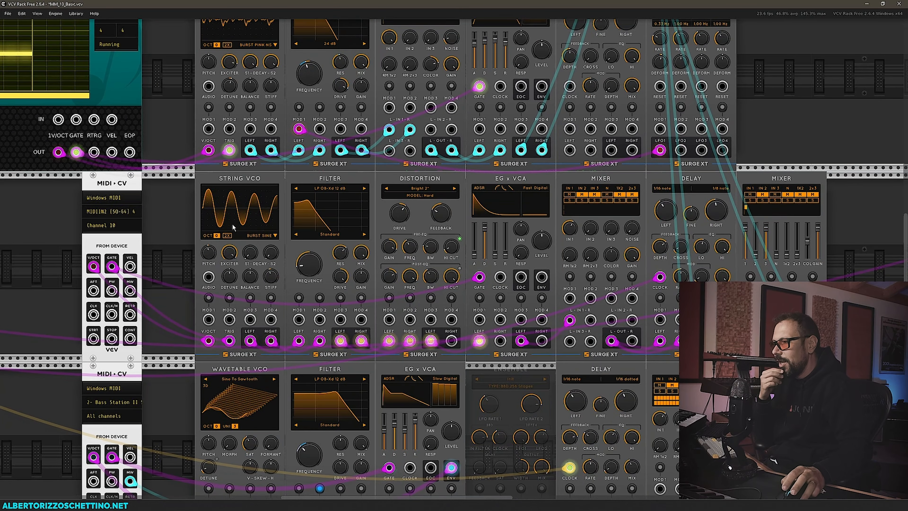
pyautogui.click(275, 235)
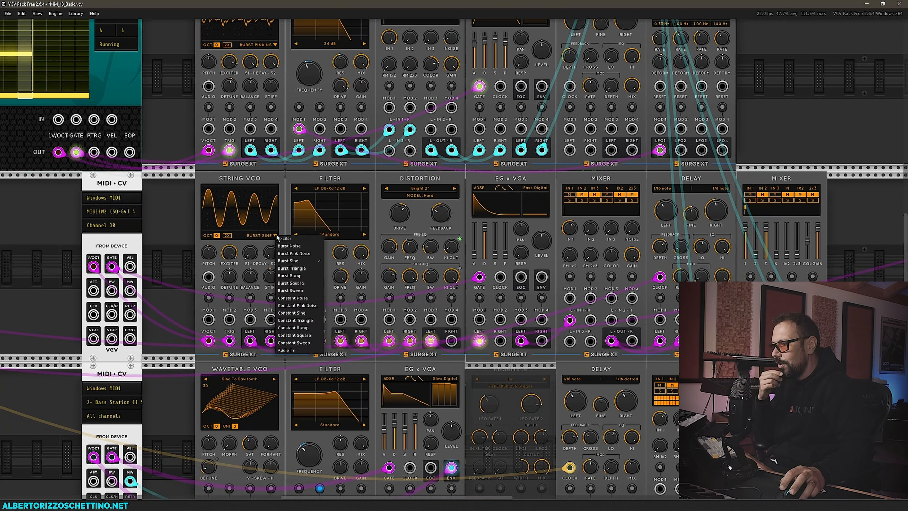
pyautogui.click(289, 268)
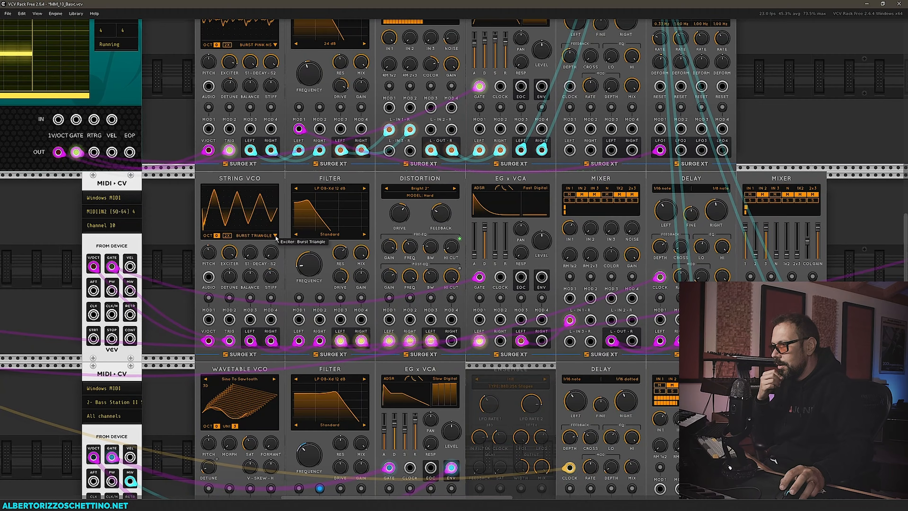
pyautogui.click(276, 236)
pyautogui.click(289, 278)
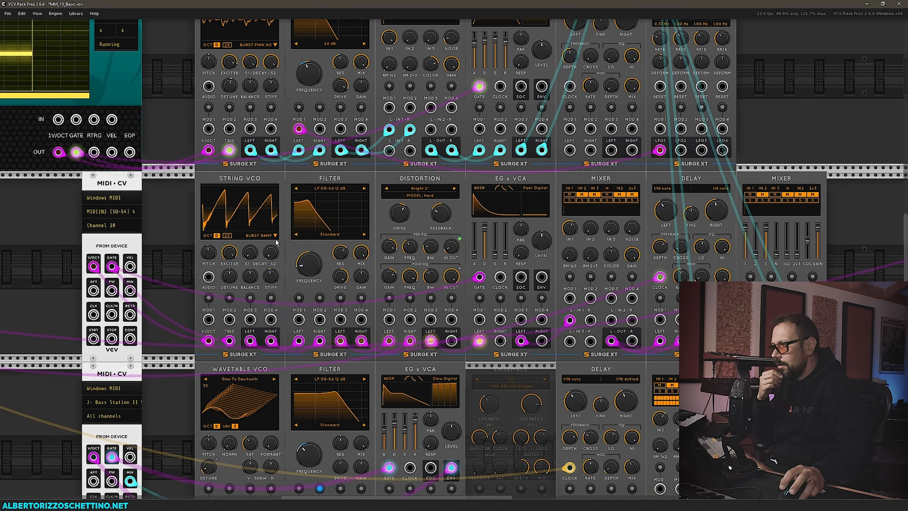
pyautogui.hotkey('ctrl', 's')
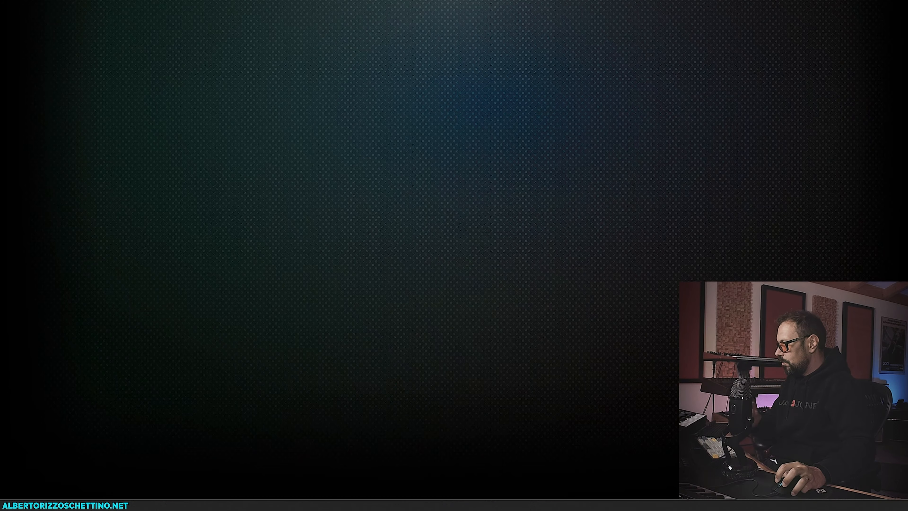
# Set the ASIO buffer size to 1024 samples in the Aurora USB Control Panel's buffer settings and close it.
pyautogui.click(142, 120)
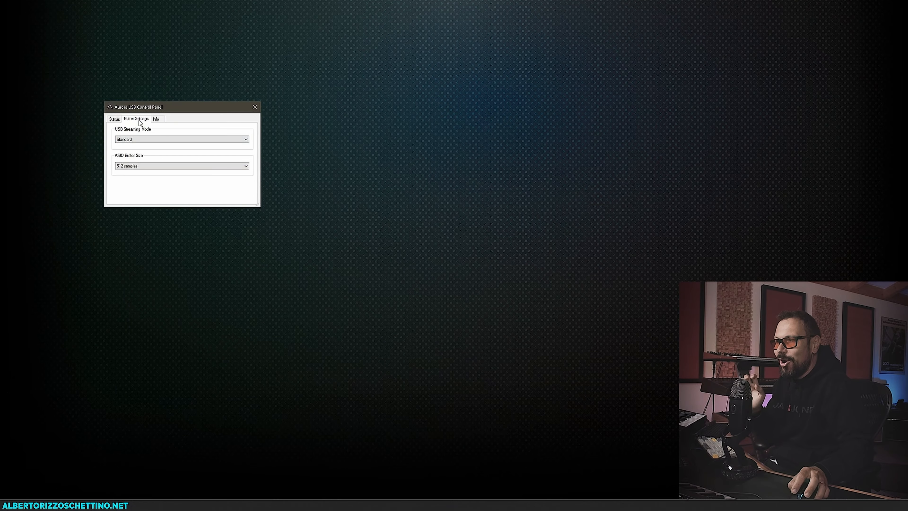
pyautogui.click(128, 141)
pyautogui.click(107, 180)
pyautogui.click(129, 167)
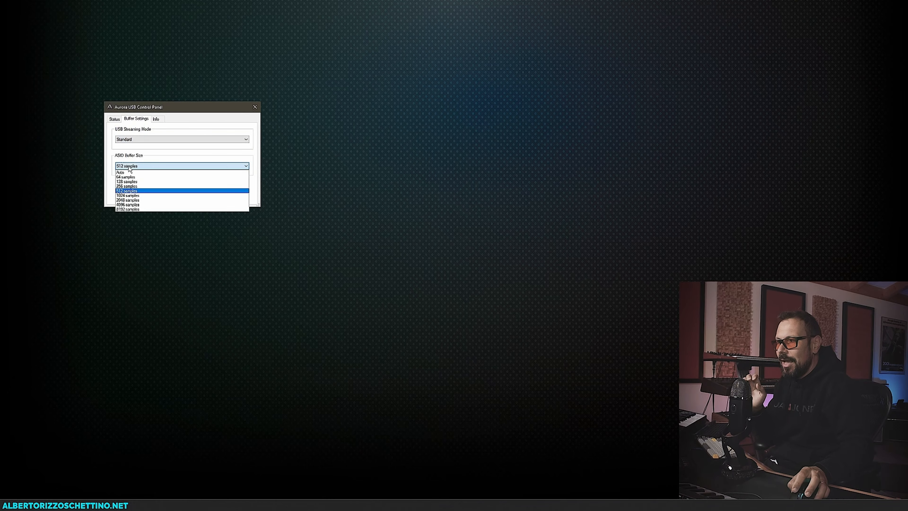
pyautogui.click(143, 195)
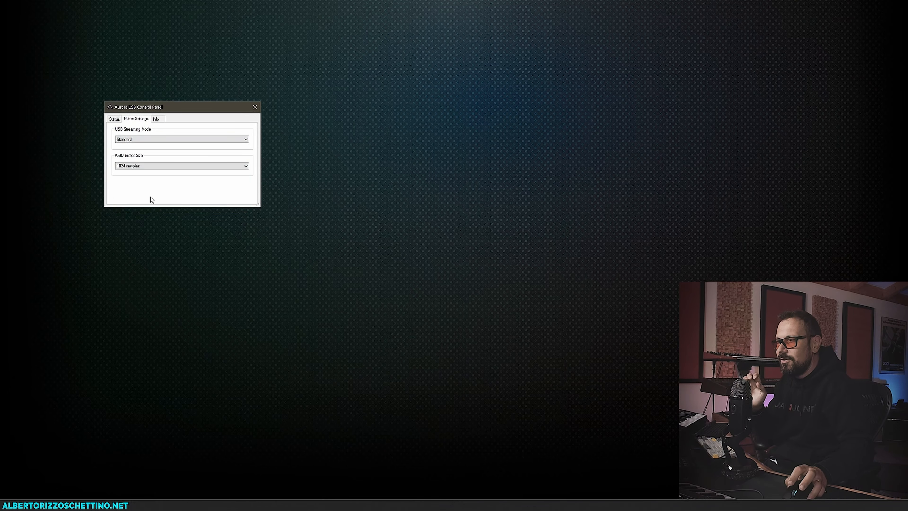
pyautogui.click(255, 108)
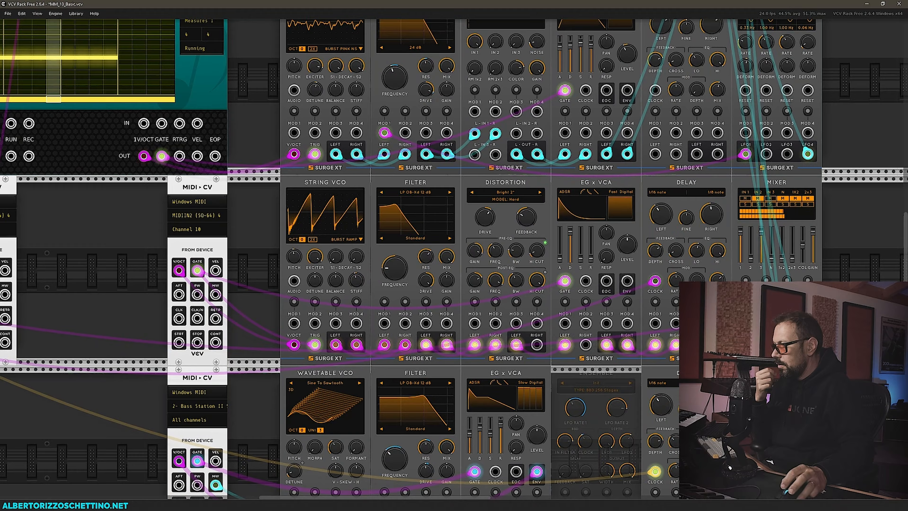
# Raise the Filter cutoff on the Burst Ramp String VCO voice and adjust its Distortion's EQ and post-EQ hi cut.
pyautogui.moveTo(263, 266); pyautogui.dragTo(319, 268)
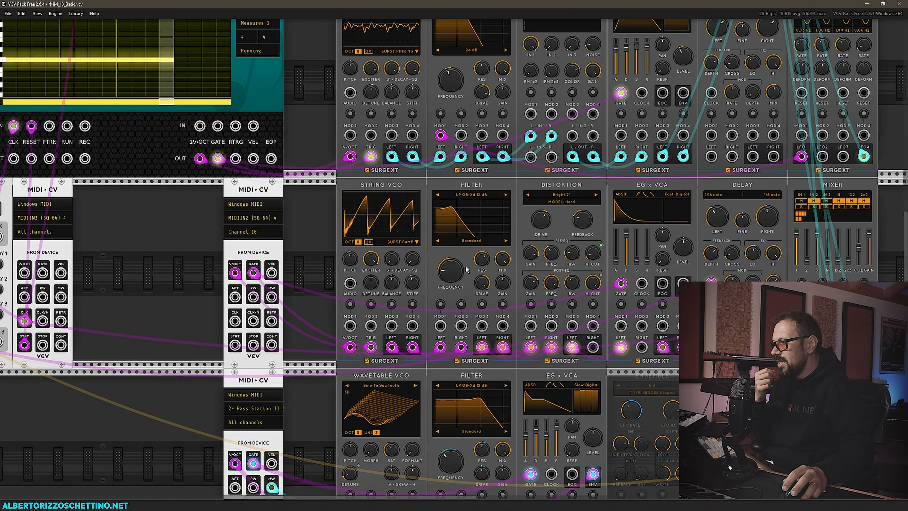
pyautogui.moveTo(480, 260); pyautogui.dragTo(457, 221)
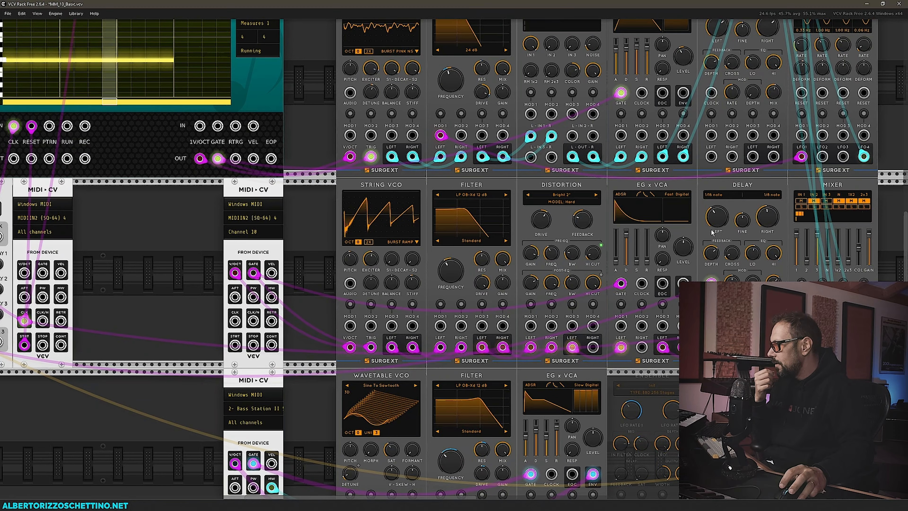
pyautogui.moveTo(542, 258); pyautogui.dragTo(554, 236)
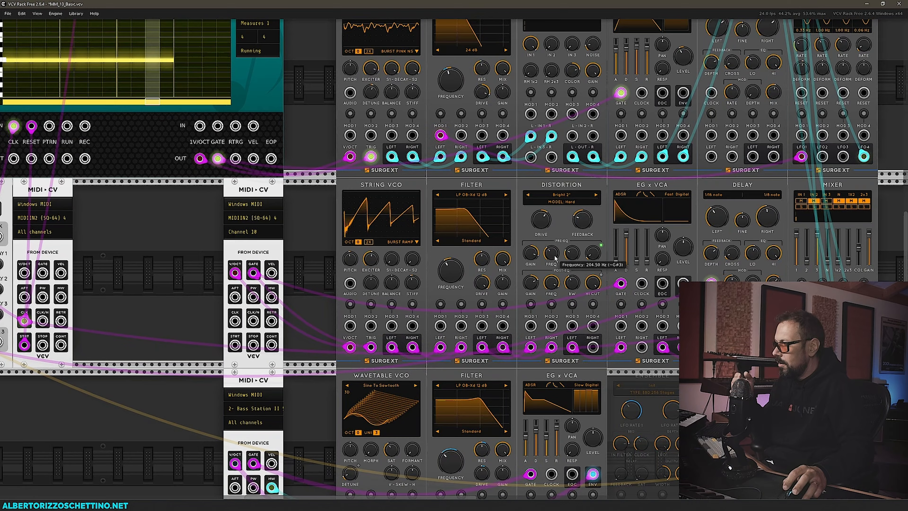
pyautogui.moveTo(583, 231); pyautogui.dragTo(585, 188)
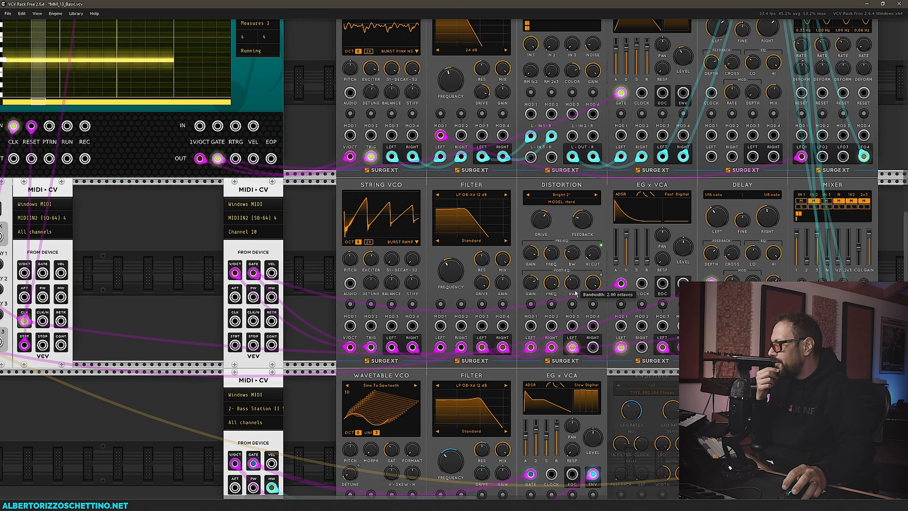
pyautogui.moveTo(598, 291); pyautogui.dragTo(590, 364)
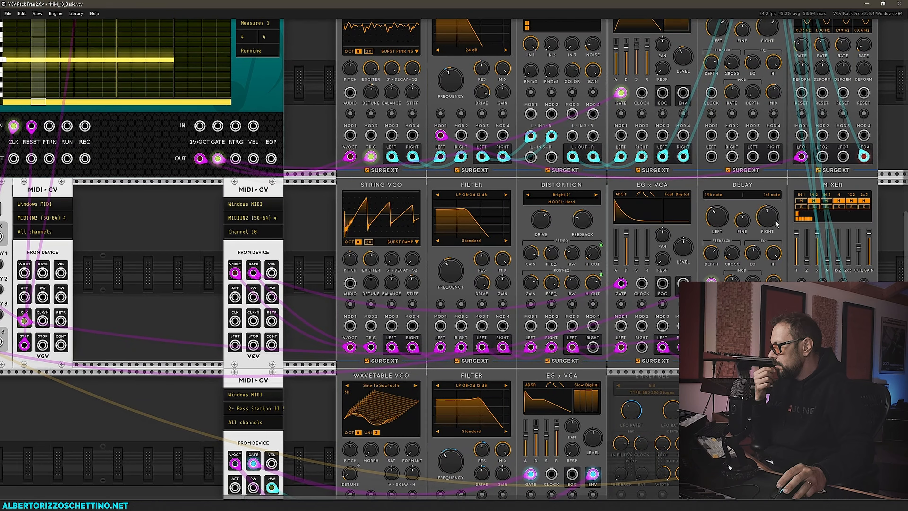
# Adjust the high EQ on the Burst Ramp voice's Delay and set its mix to about 76%.
pyautogui.moveTo(773, 252); pyautogui.dragTo(782, 236)
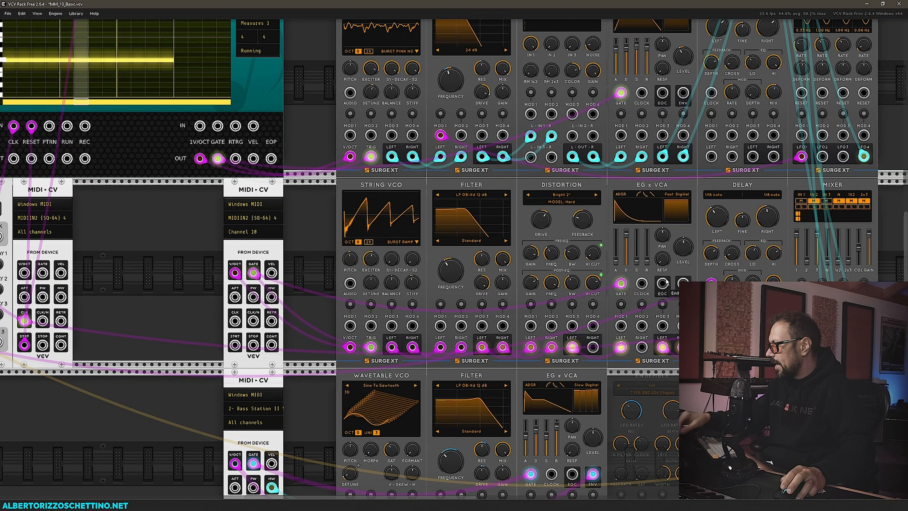
pyautogui.moveTo(300, 230); pyautogui.dragTo(286, 191)
pyautogui.scroll(-5, 286, 193)
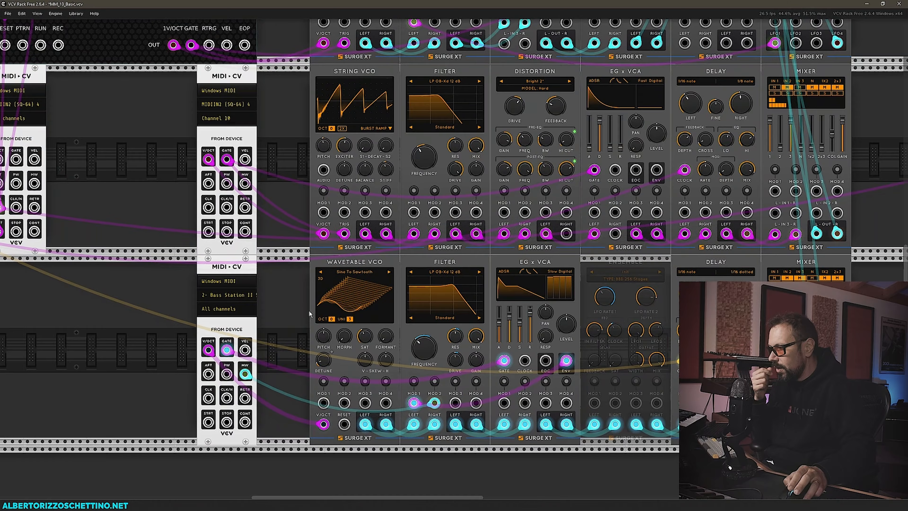
pyautogui.scroll(-1, 292, 307)
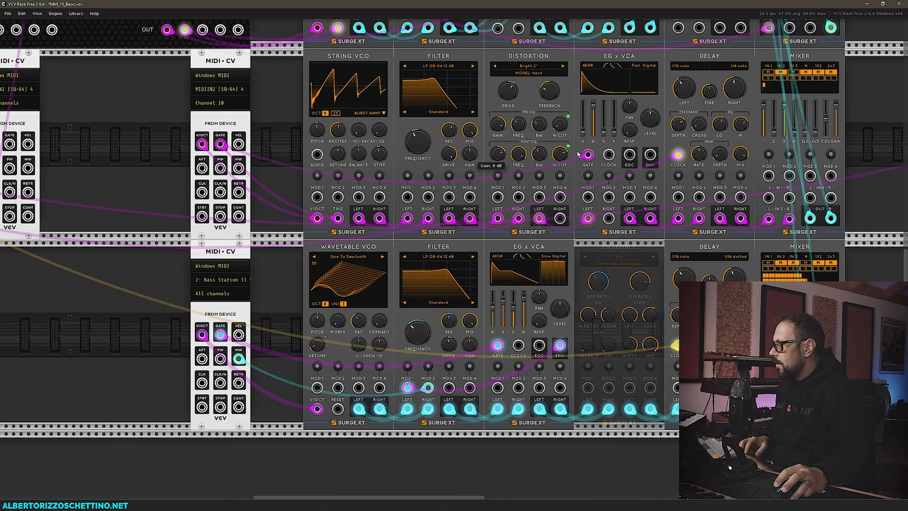
pyautogui.moveTo(734, 205); pyautogui.dragTo(736, 194)
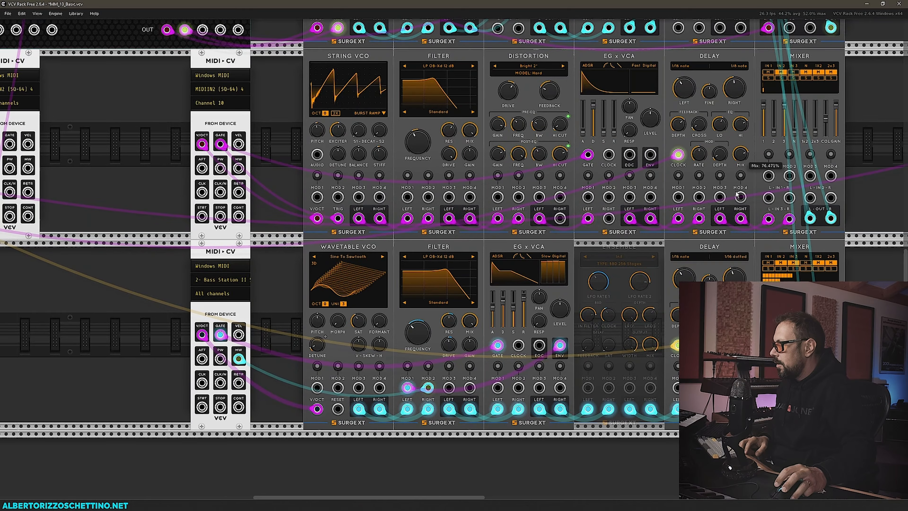
pyautogui.moveTo(281, 152); pyautogui.dragTo(343, 168)
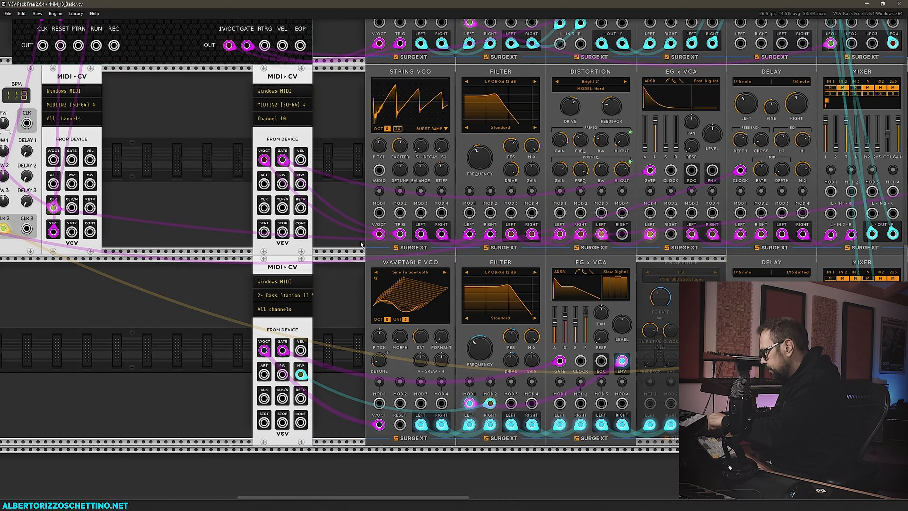
pyautogui.scroll(10, 395, 190)
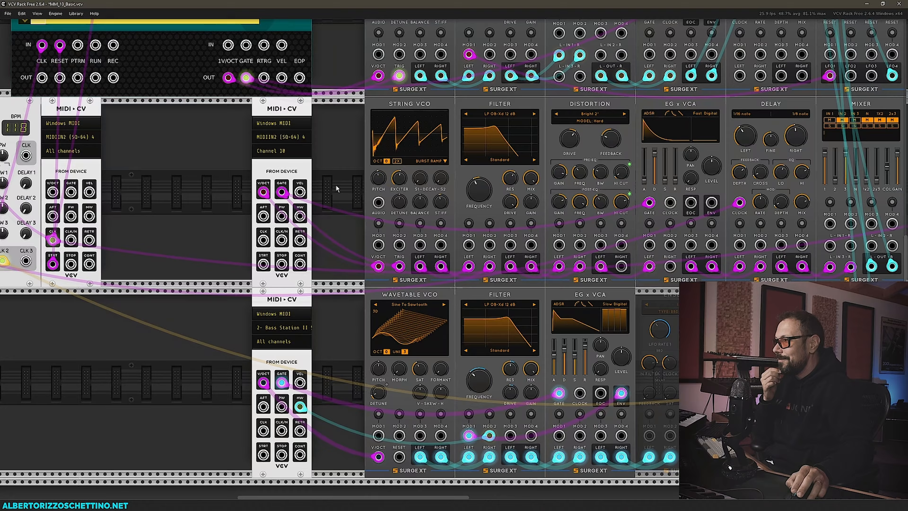
pyautogui.scroll(5, 315, 173)
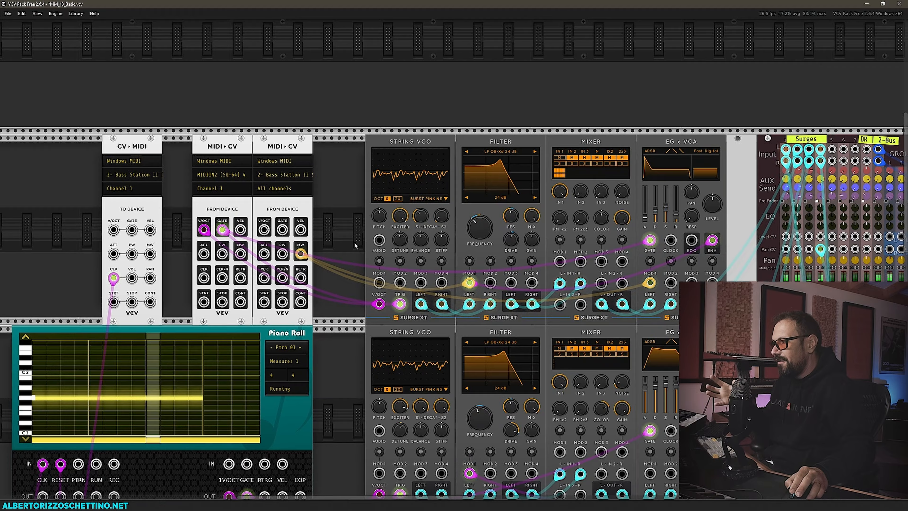
pyautogui.scroll(-2, 359, 231)
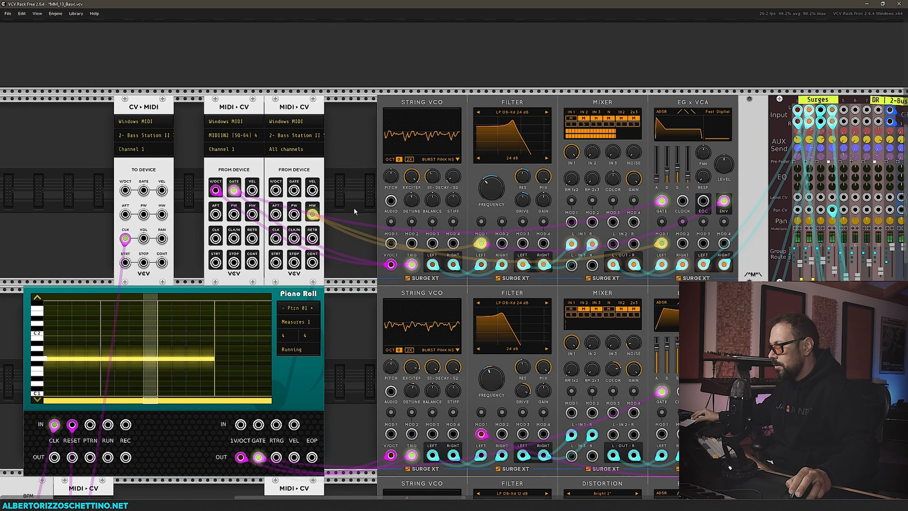
pyautogui.moveTo(352, 207); pyautogui.dragTo(331, 197)
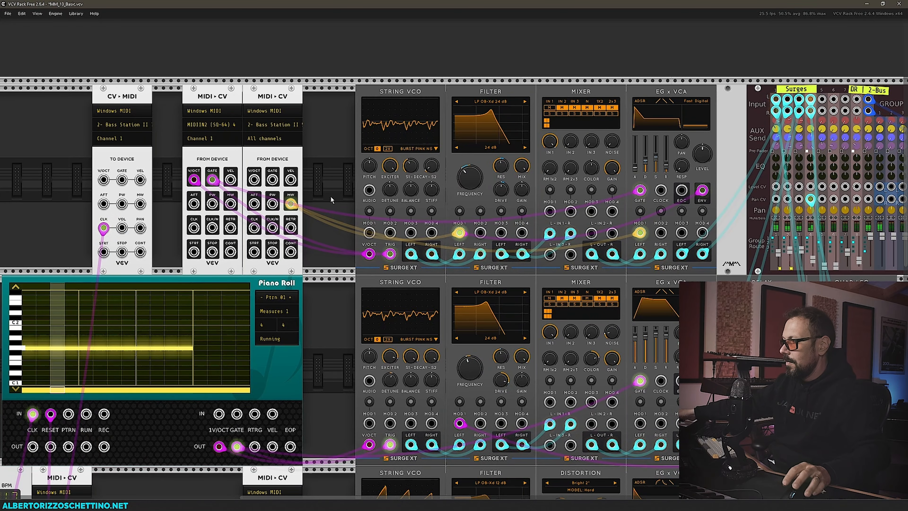
# Open up the Filter cutoff of the Burst Ramp String VCO voice further and lower its Distortion's drive.
pyautogui.moveTo(341, 320); pyautogui.dragTo(252, 92)
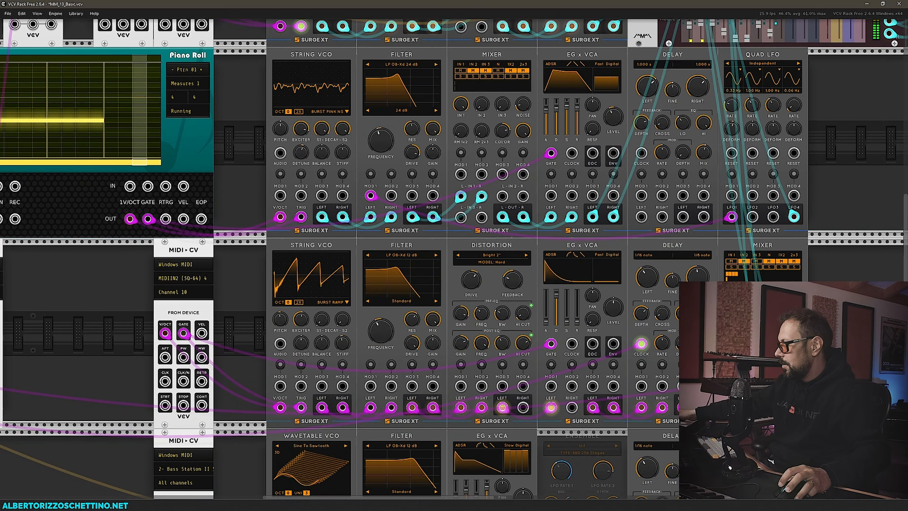
pyautogui.moveTo(381, 331); pyautogui.dragTo(391, 286)
pyautogui.moveTo(471, 281); pyautogui.dragTo(472, 313)
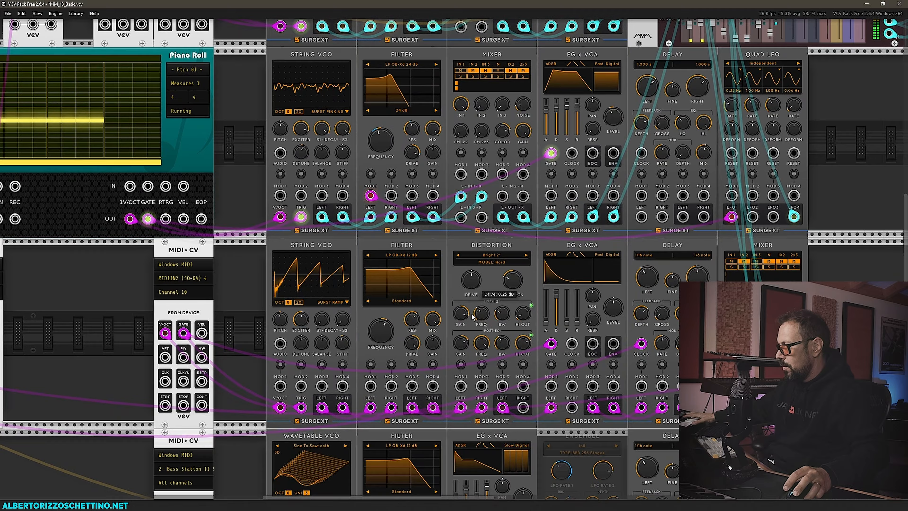
pyautogui.moveTo(472, 314); pyautogui.dragTo(474, 303)
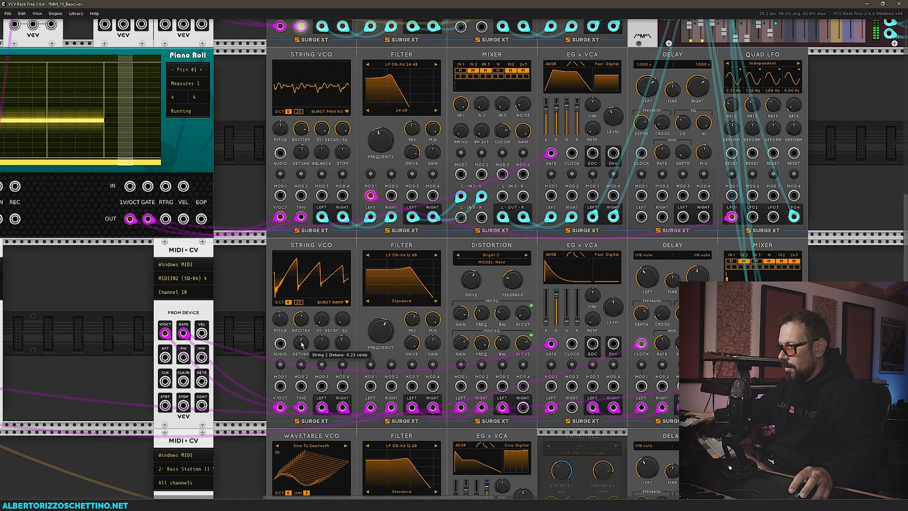
# Set String 2 Detune on the Burst Ramp String VCO to about 14 cents.
pyautogui.moveTo(301, 343); pyautogui.dragTo(305, 302)
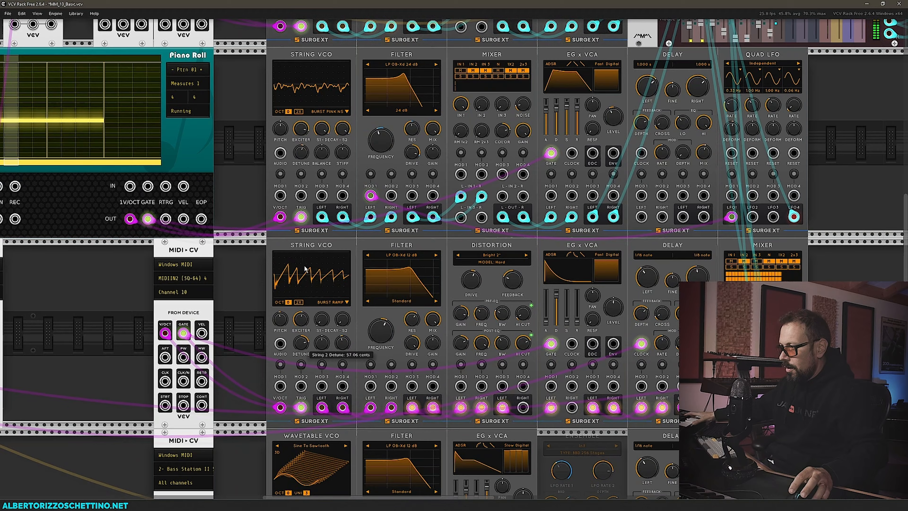
pyautogui.moveTo(284, 324)
pyautogui.mouseDown()
pyautogui.moveTo(285, 302)
pyautogui.moveTo(285, 322)
pyautogui.mouseUp()
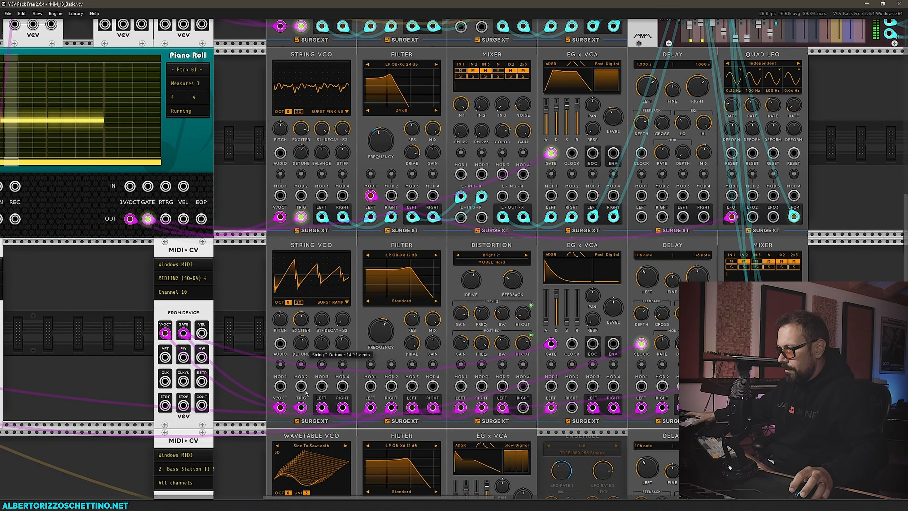
# Tune the Wavetable VCO's pitch to about 259 Hz, close to C4.
pyautogui.scroll(-5, 286, 415)
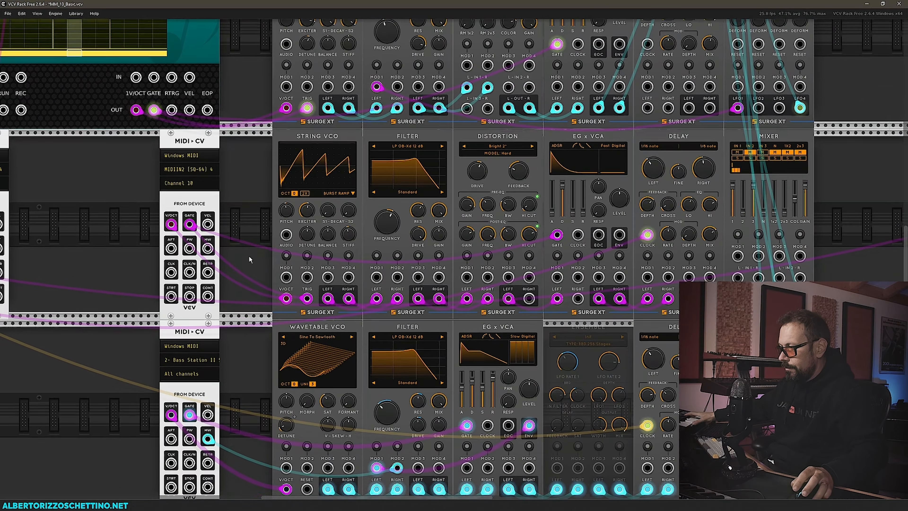
pyautogui.moveTo(256, 383); pyautogui.dragTo(268, 326)
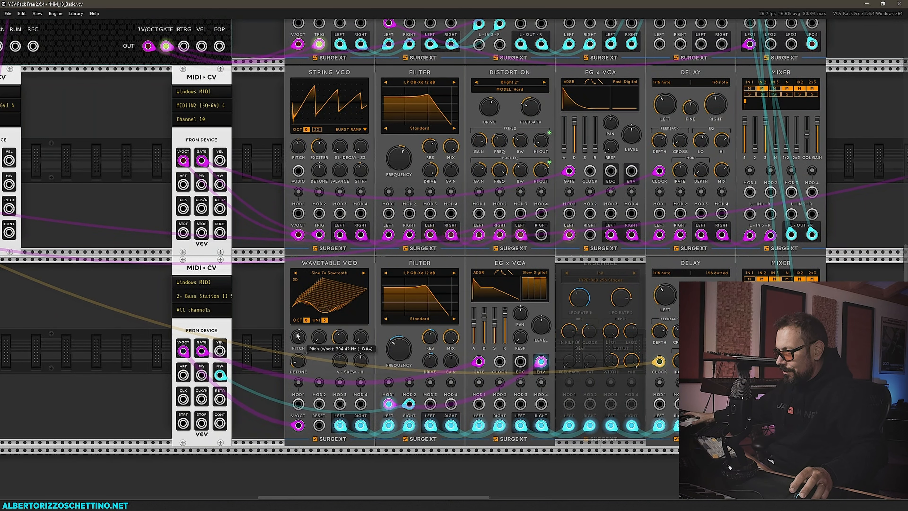
pyautogui.moveTo(297, 338); pyautogui.dragTo(297, 341)
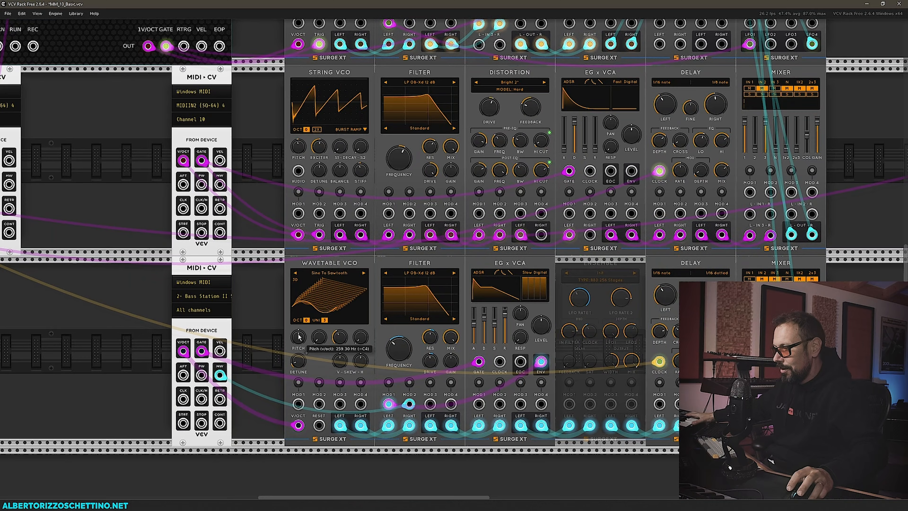
# Sweep the Wavetable VCO's unison detune up to about 83 cents and bring it back down.
pyautogui.moveTo(302, 367)
pyautogui.moveTo(300, 351); pyautogui.dragTo(298, 327)
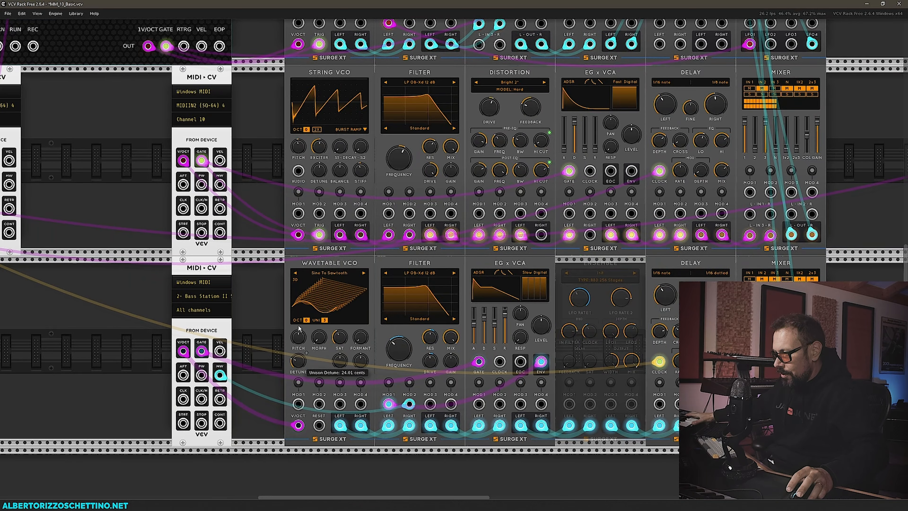
pyautogui.moveTo(299, 288); pyautogui.dragTo(296, 246)
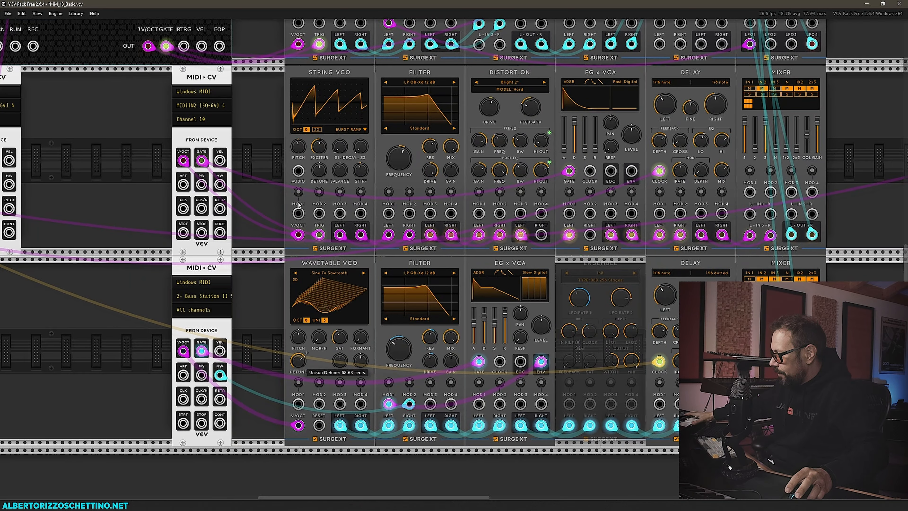
pyautogui.moveTo(304, 180); pyautogui.dragTo(307, 163)
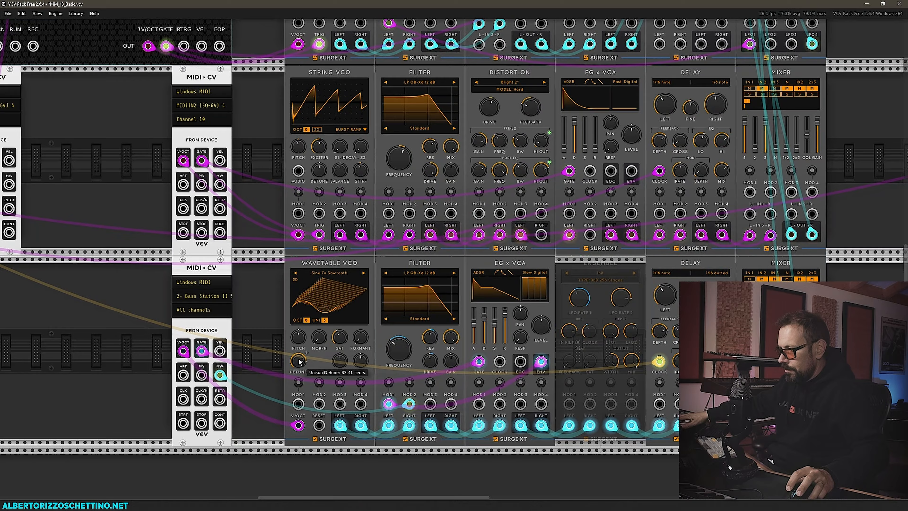
pyautogui.moveTo(300, 382); pyautogui.dragTo(305, 415)
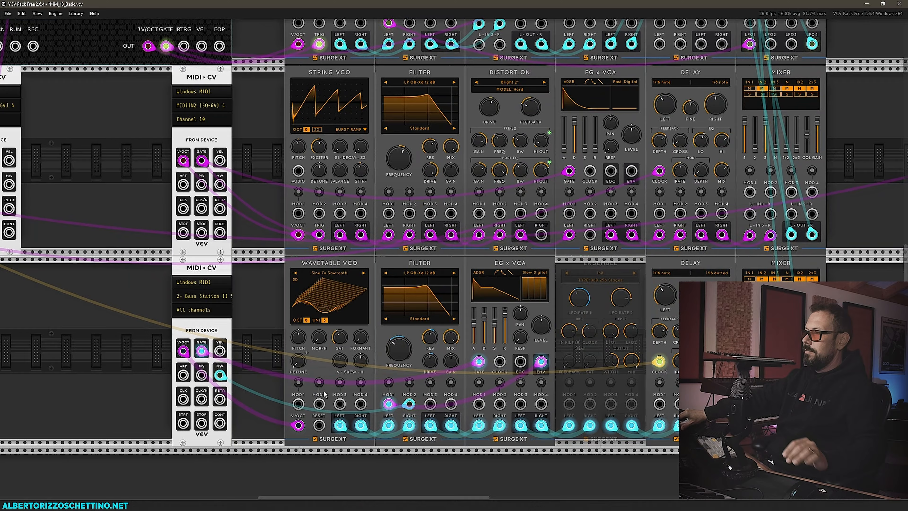
# Fade out the performance by lowering the main mixer's Main Level.
pyautogui.moveTo(887, 39); pyautogui.dragTo(631, 299)
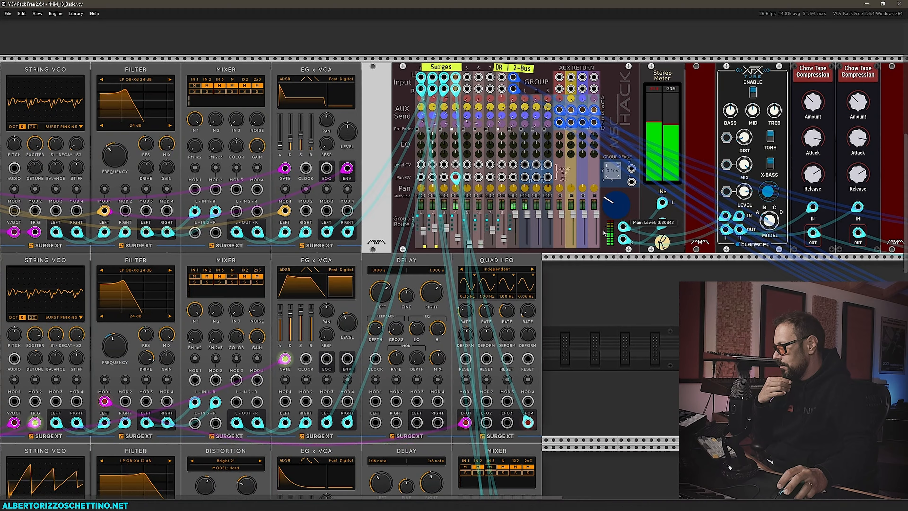
pyautogui.moveTo(604, 238); pyautogui.dragTo(700, 279)
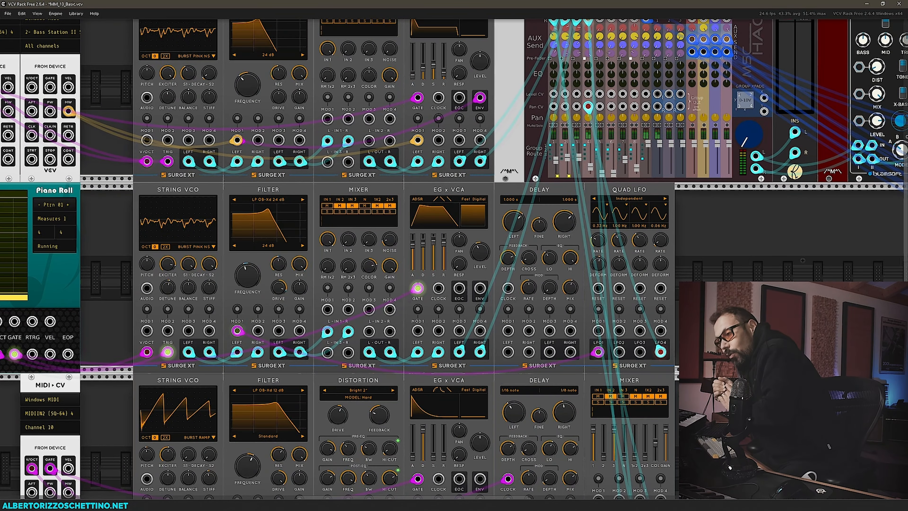